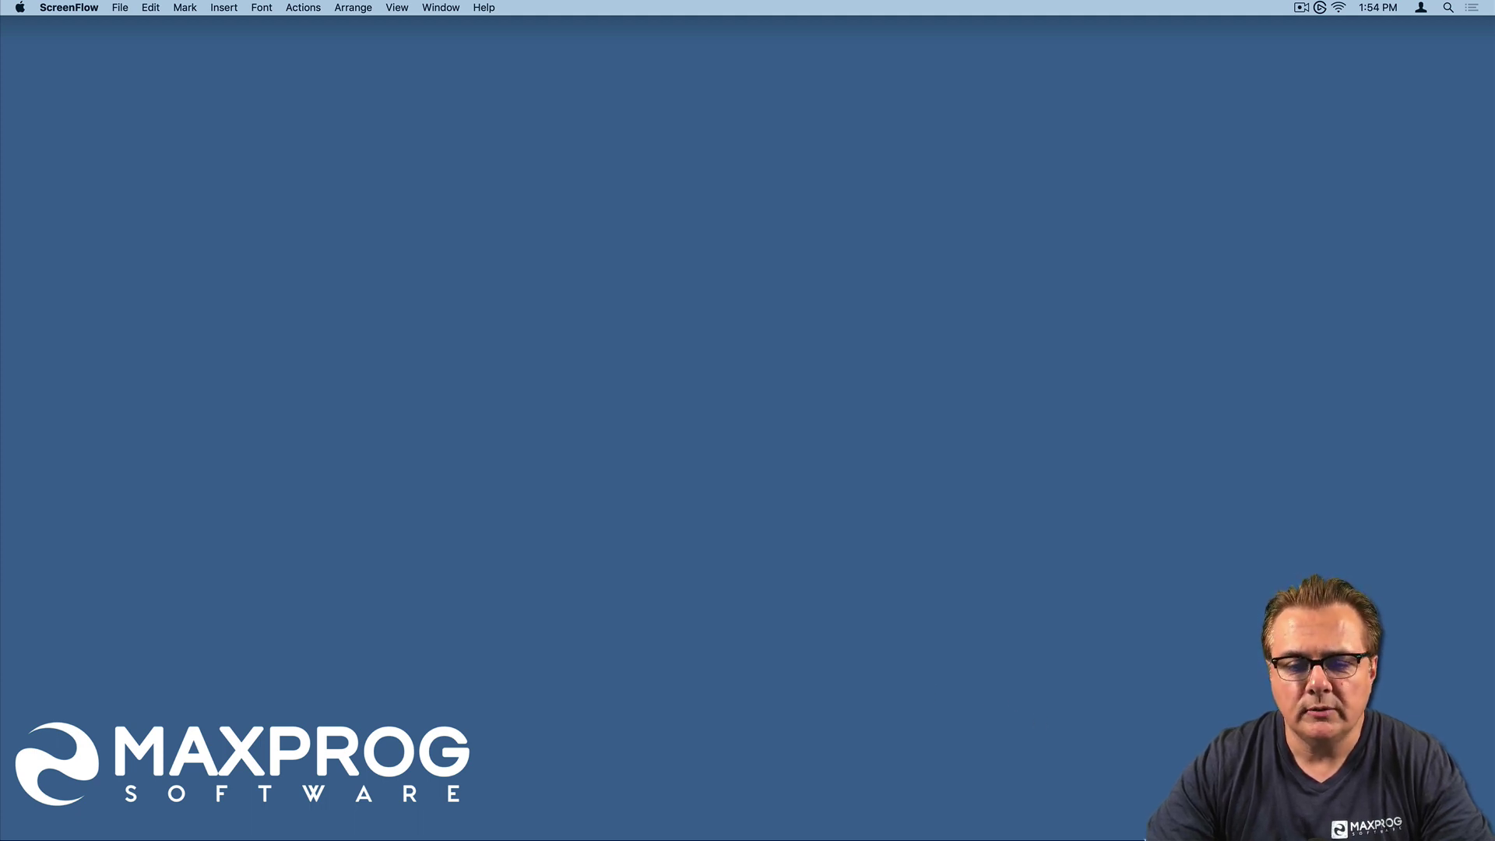
Step: Launch MaxBulk Mailer from the Dock to open a new untitled message
mouse_move(1171, 818)
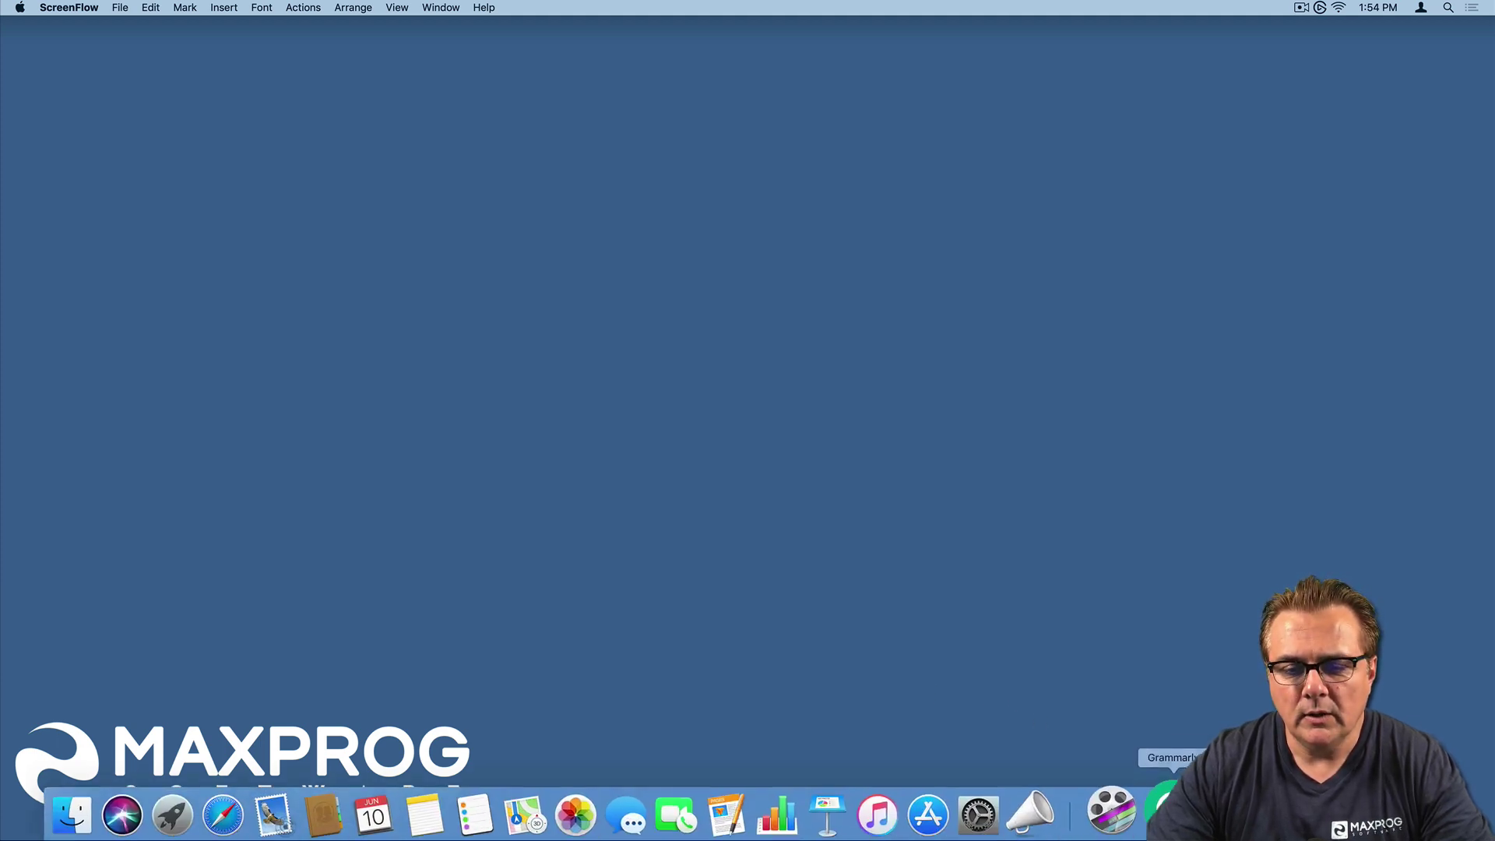
click(1059, 815)
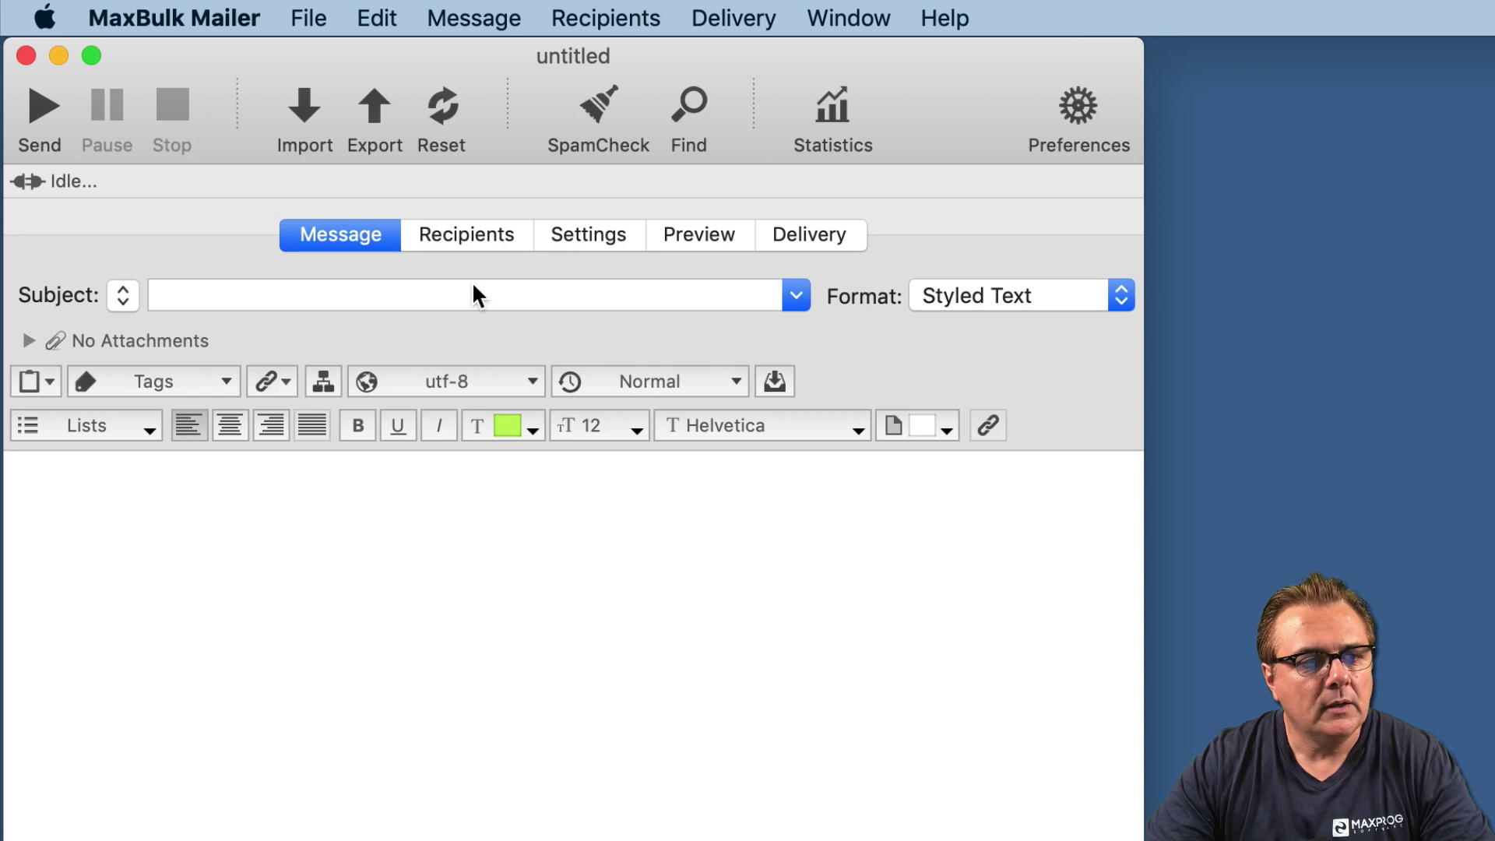
Step: Load the Sample List so its five recipients fill the Recipients table
click(489, 236)
click(488, 235)
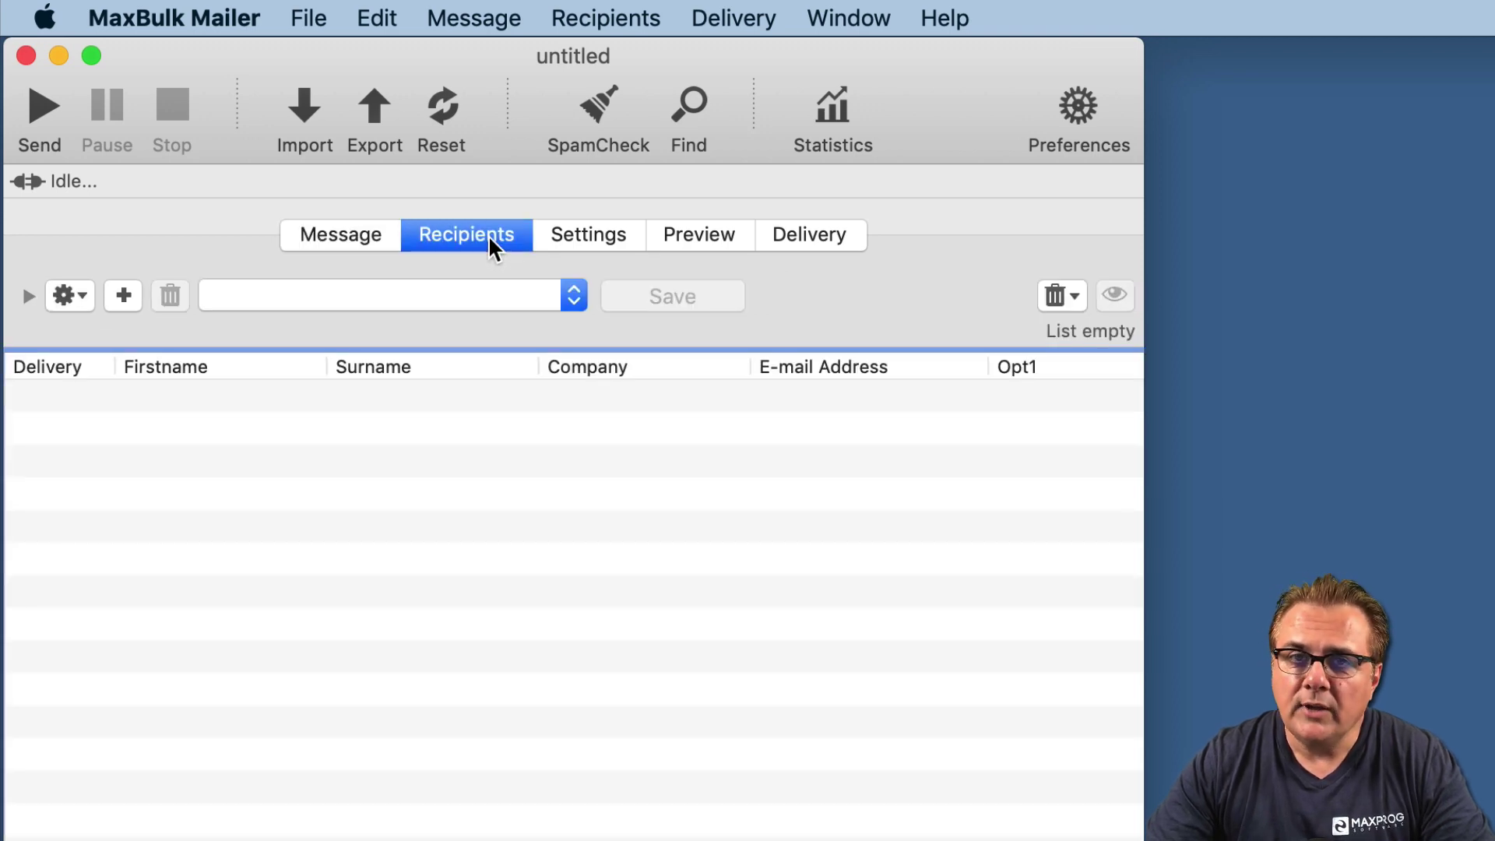
click(476, 298)
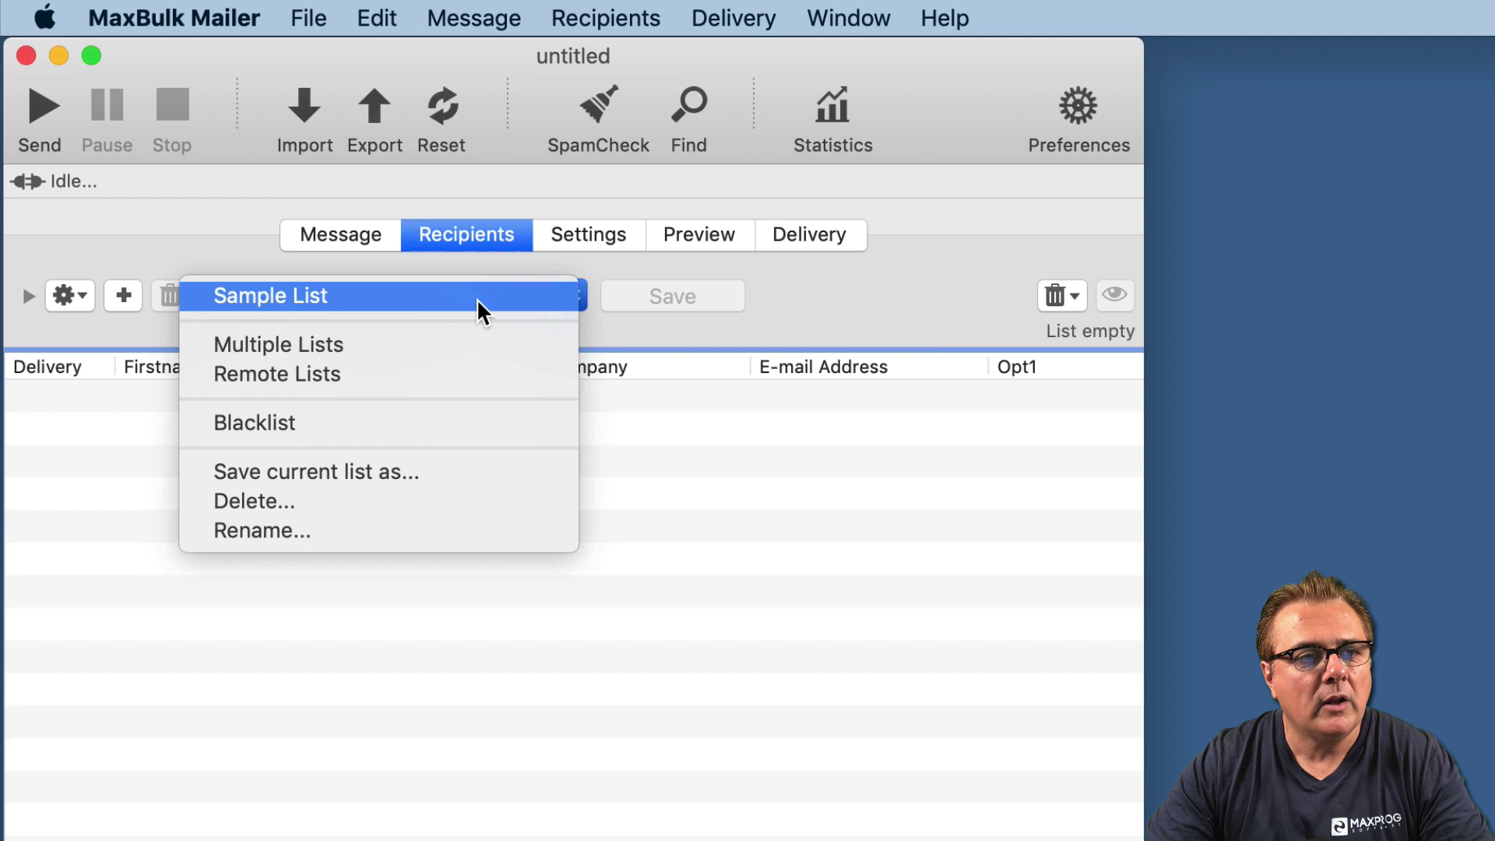
click(477, 298)
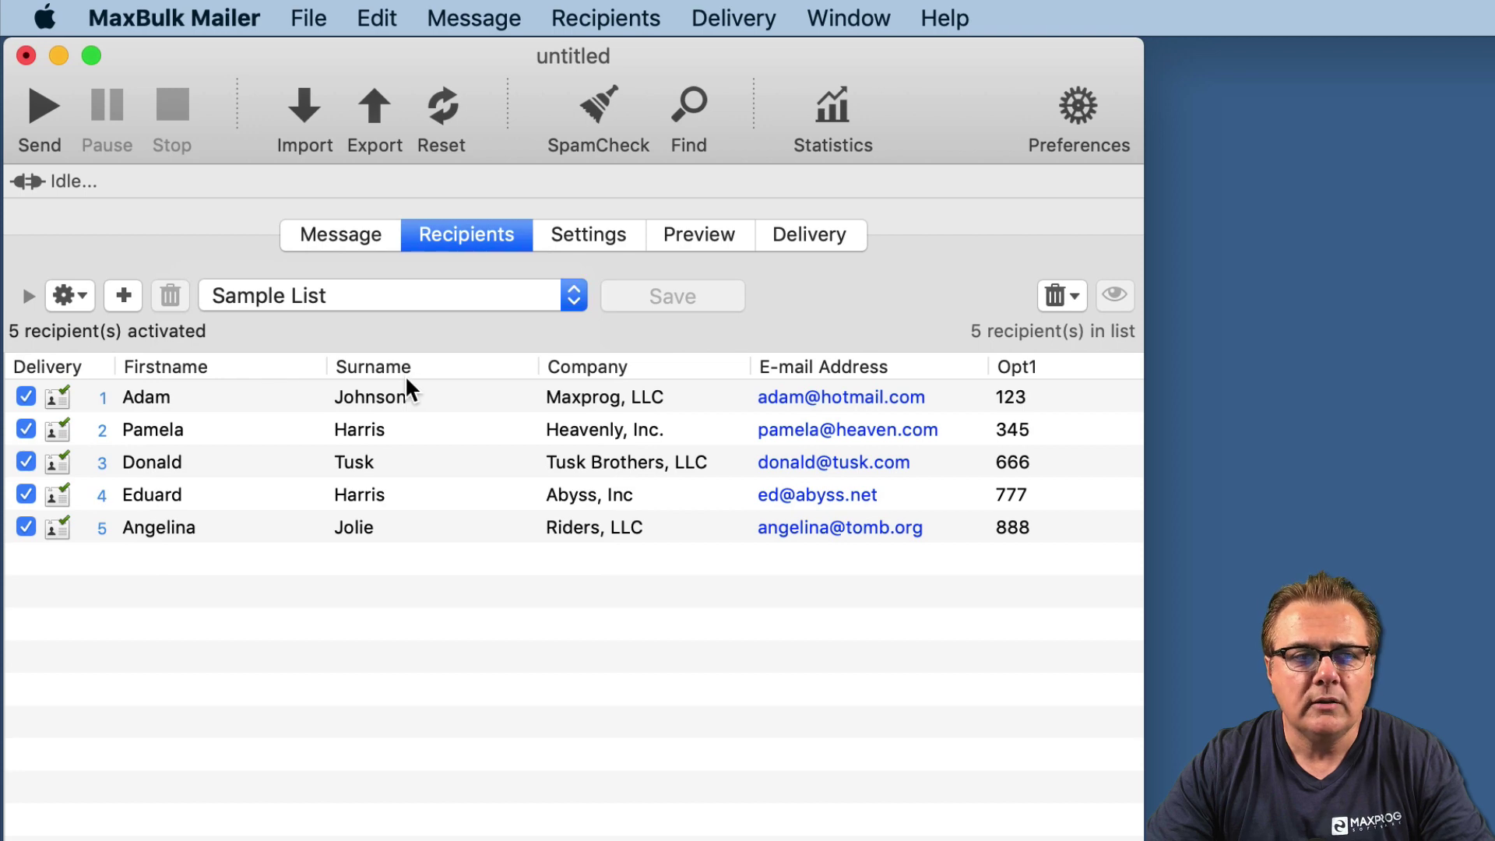
Step: Begin the message body with 'Hi [Firstname],' followed by a blank line
click(359, 238)
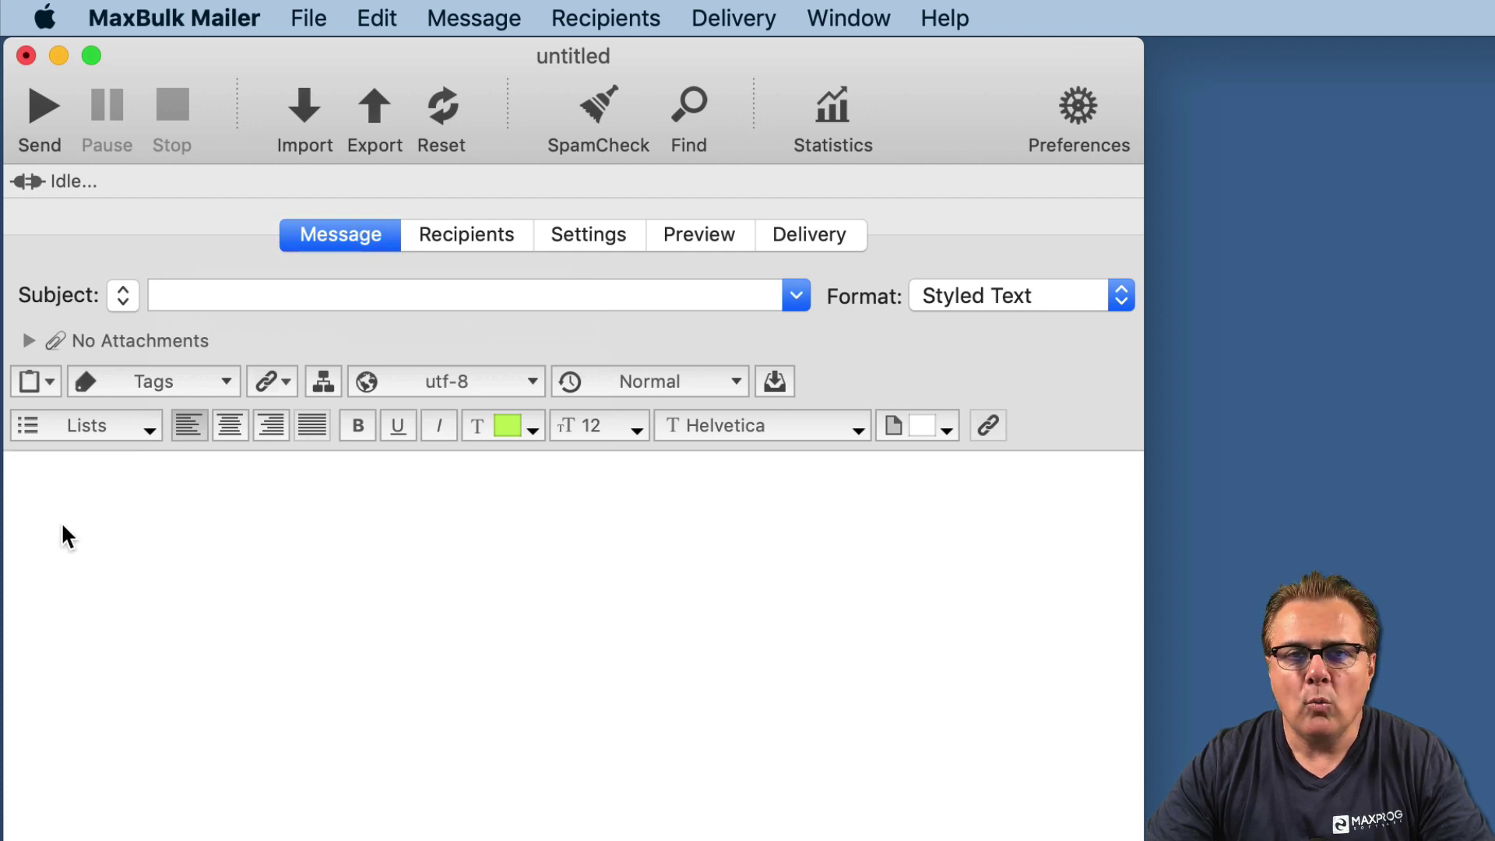
click(164, 381)
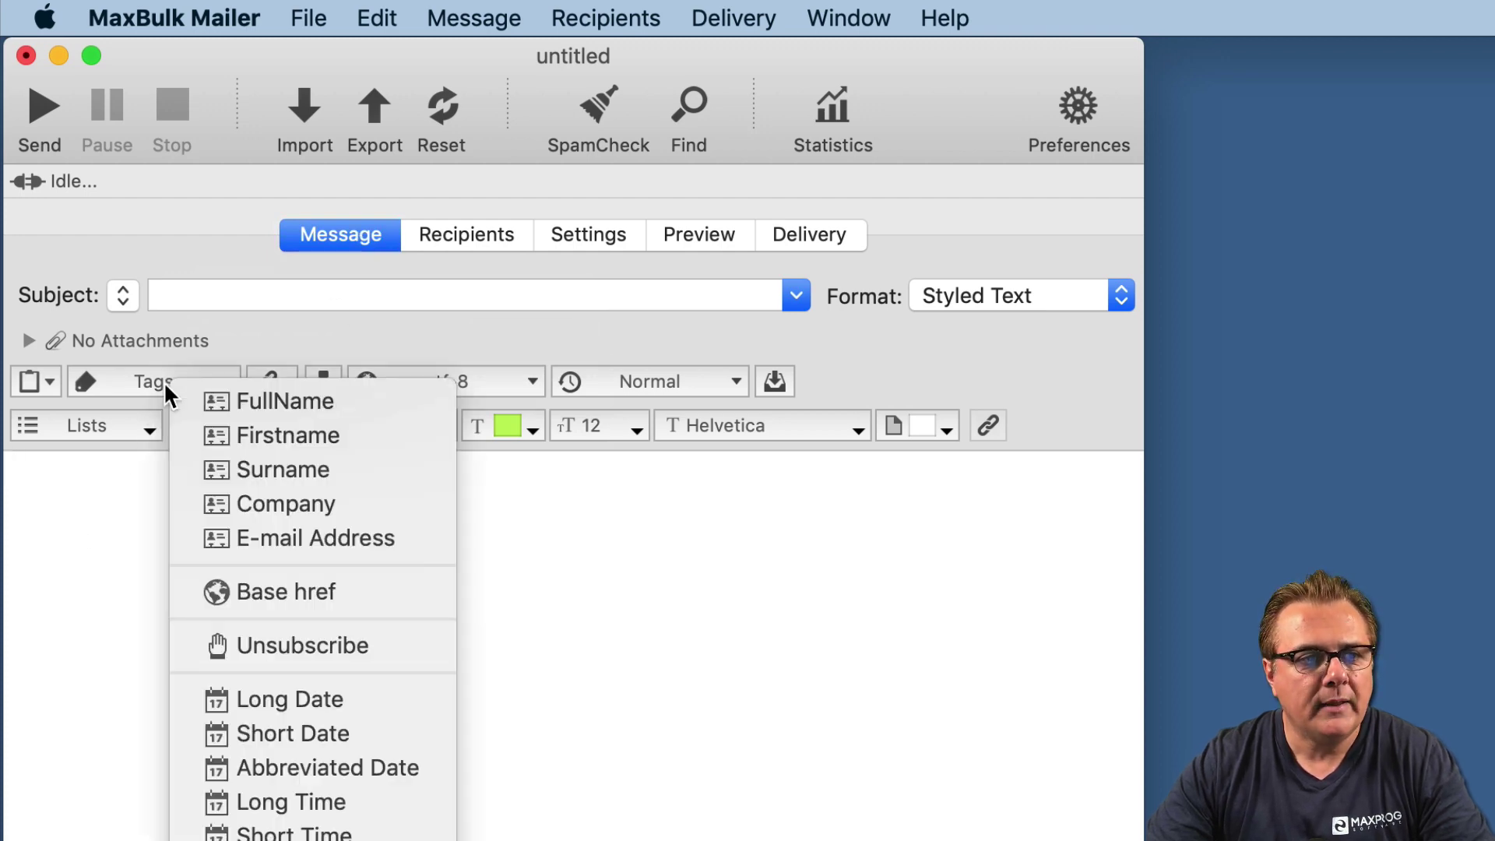
click(269, 440)
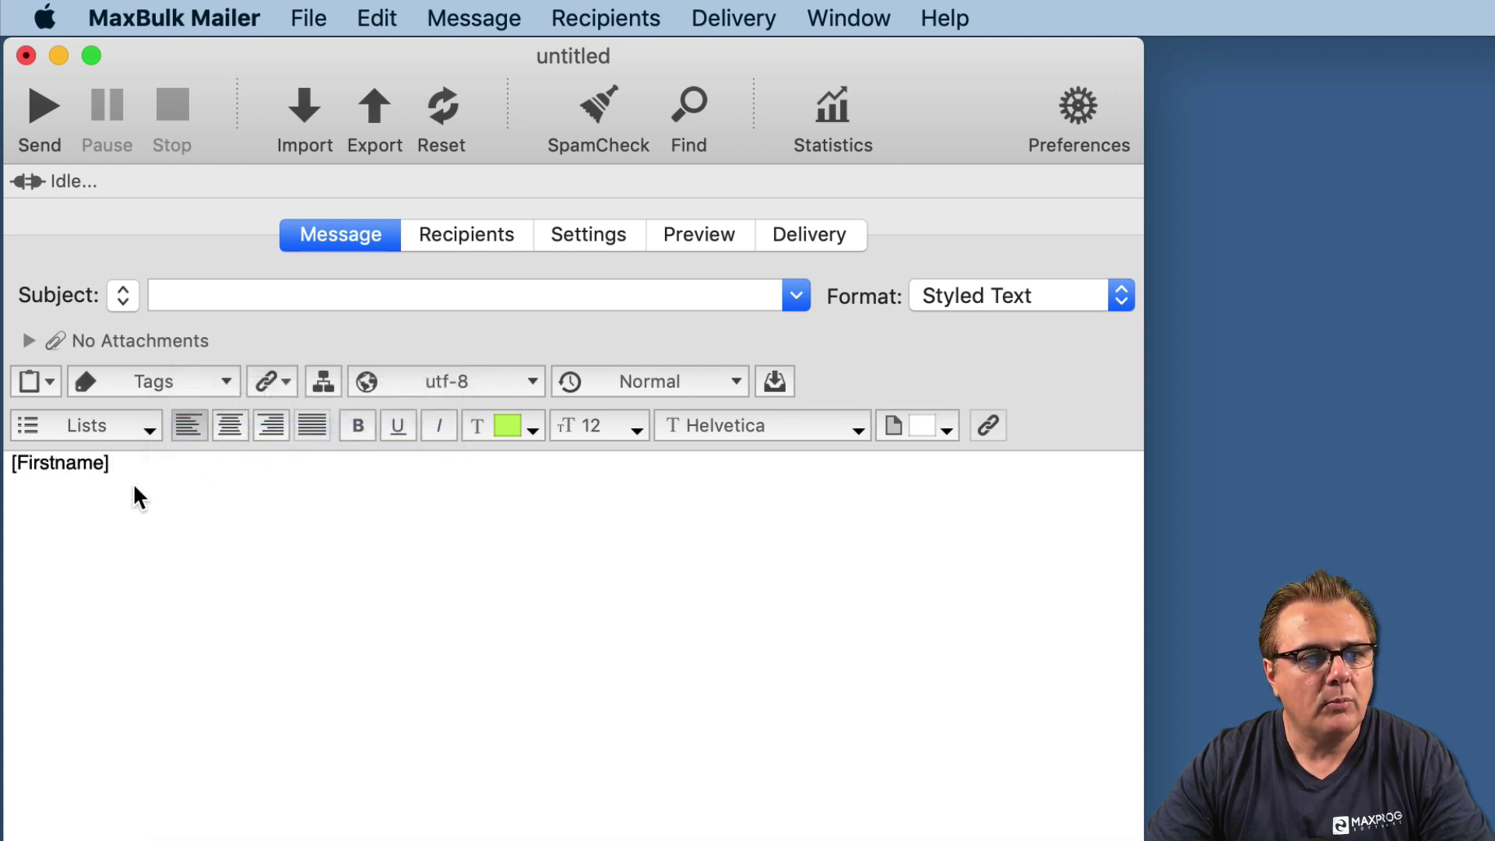
click(9, 461)
text(Hi)
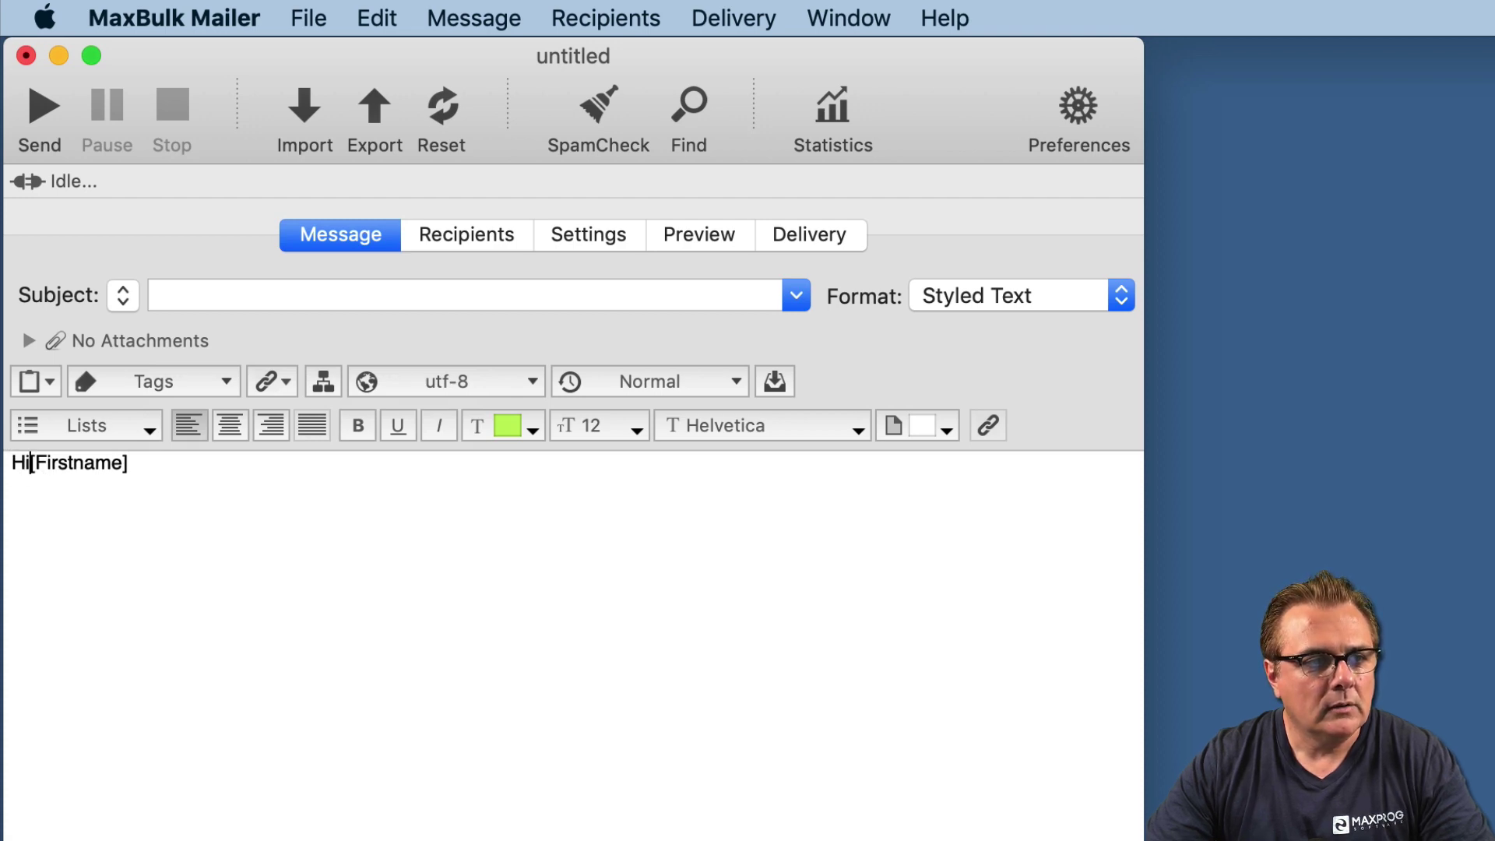
click(154, 458)
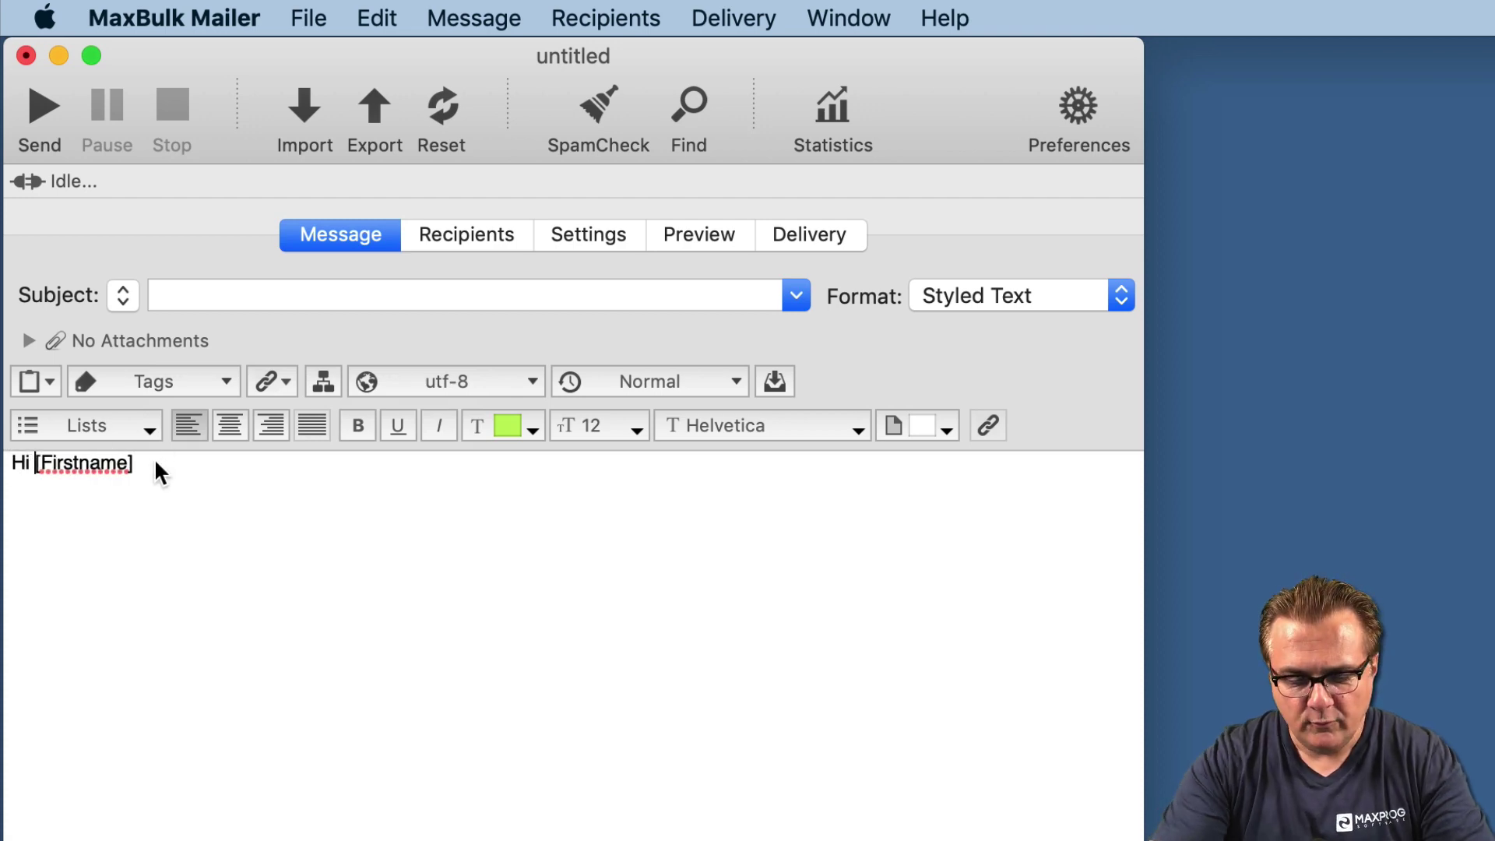
text(,)
key(Return)
key(Return)
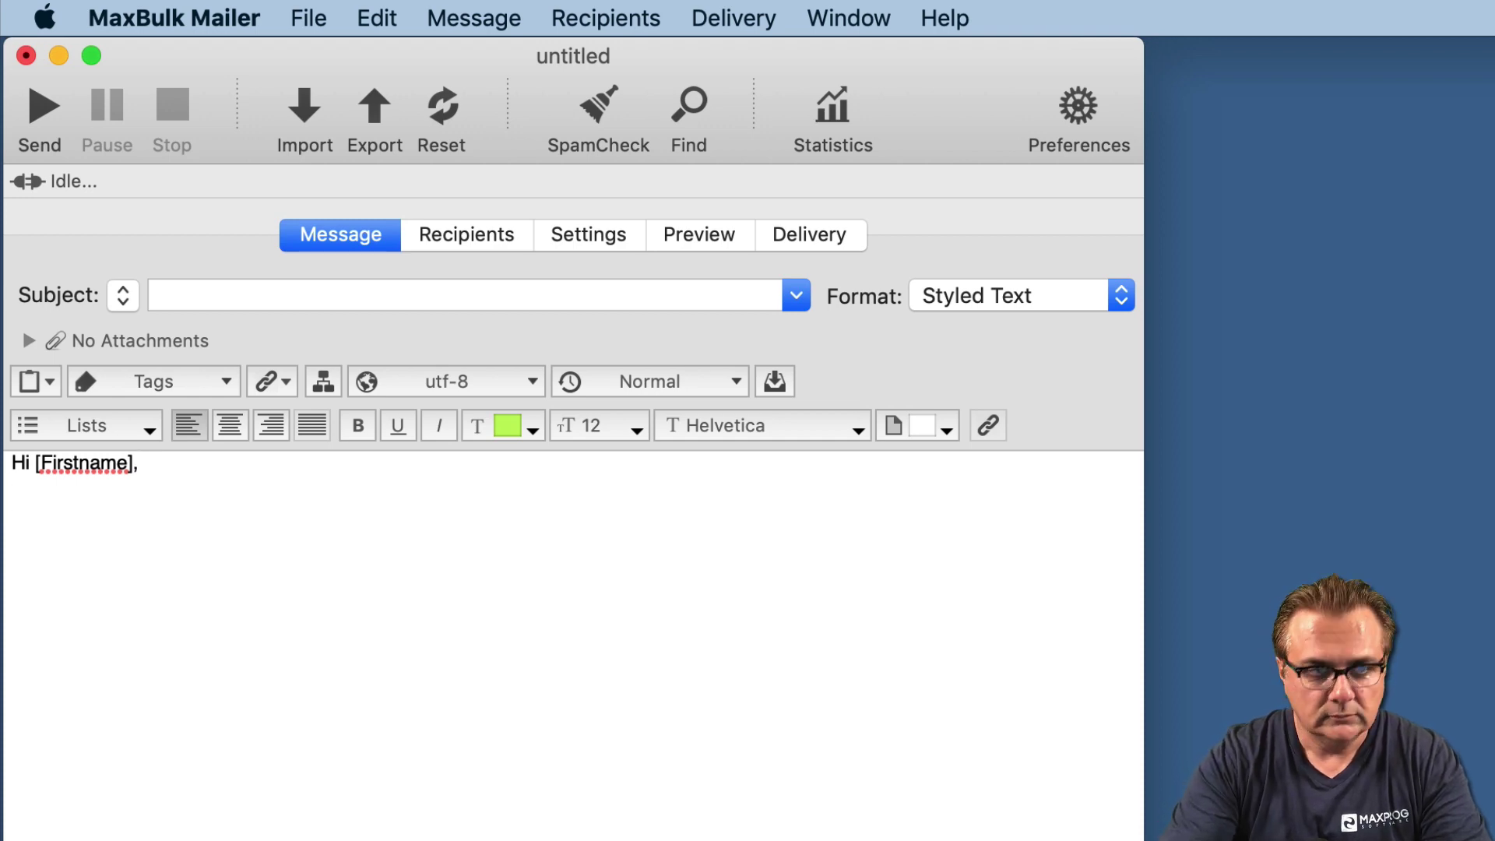
click(692, 238)
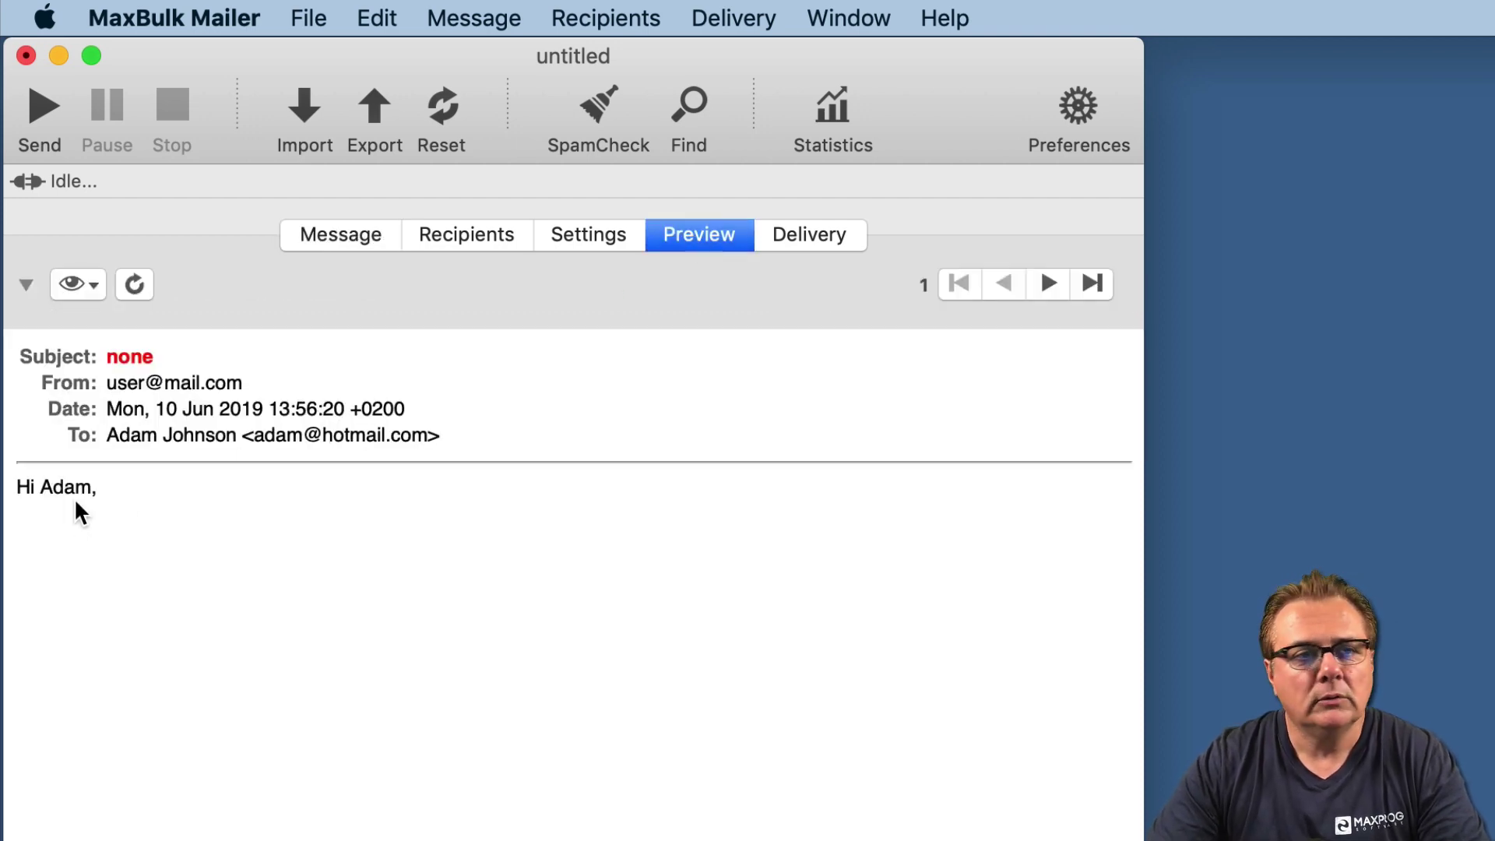
click(1050, 287)
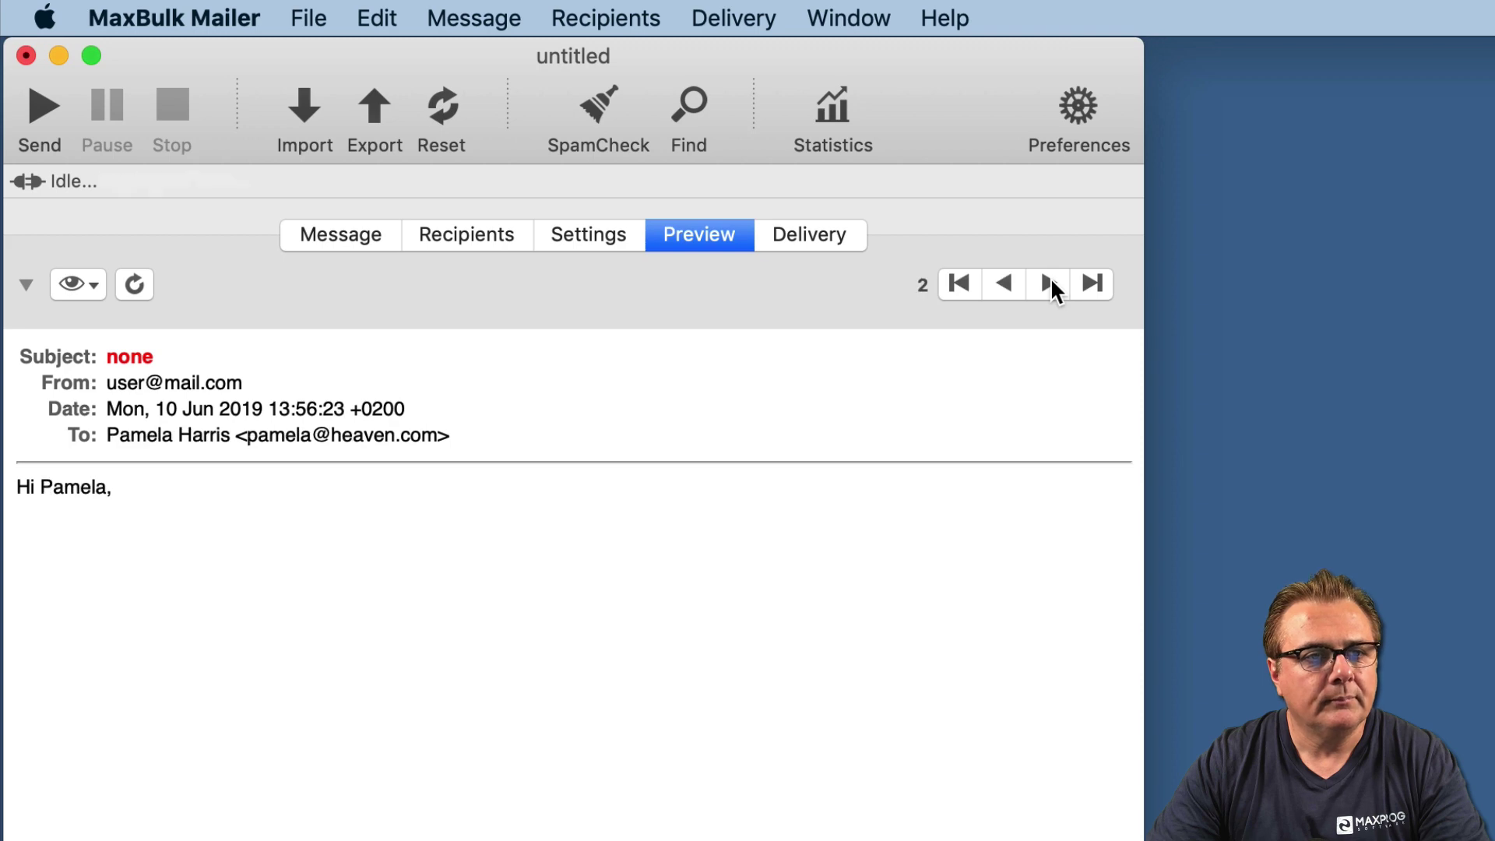
click(1050, 285)
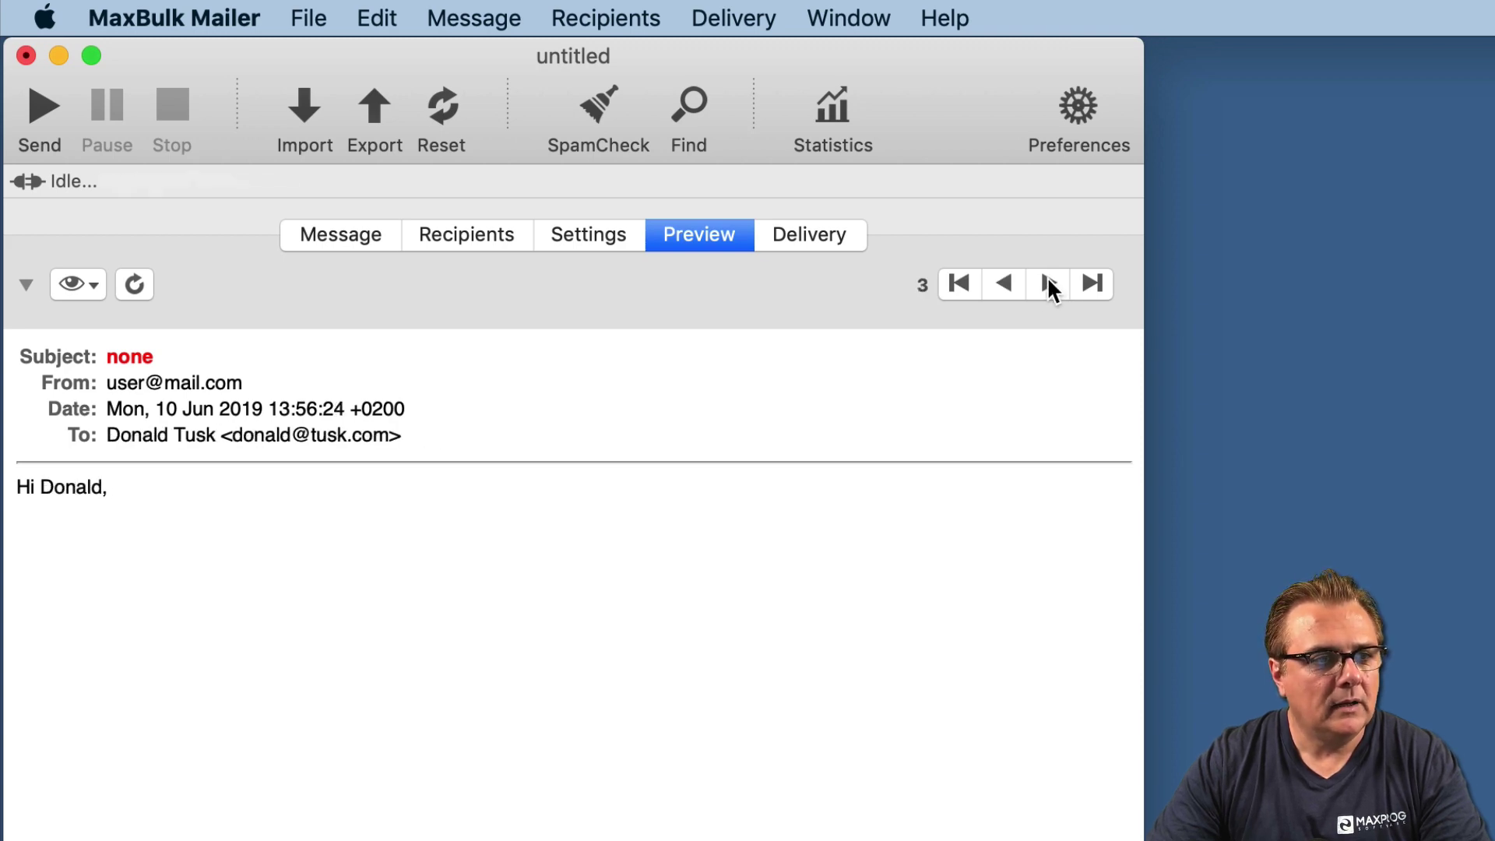
click(1035, 285)
click(1035, 285)
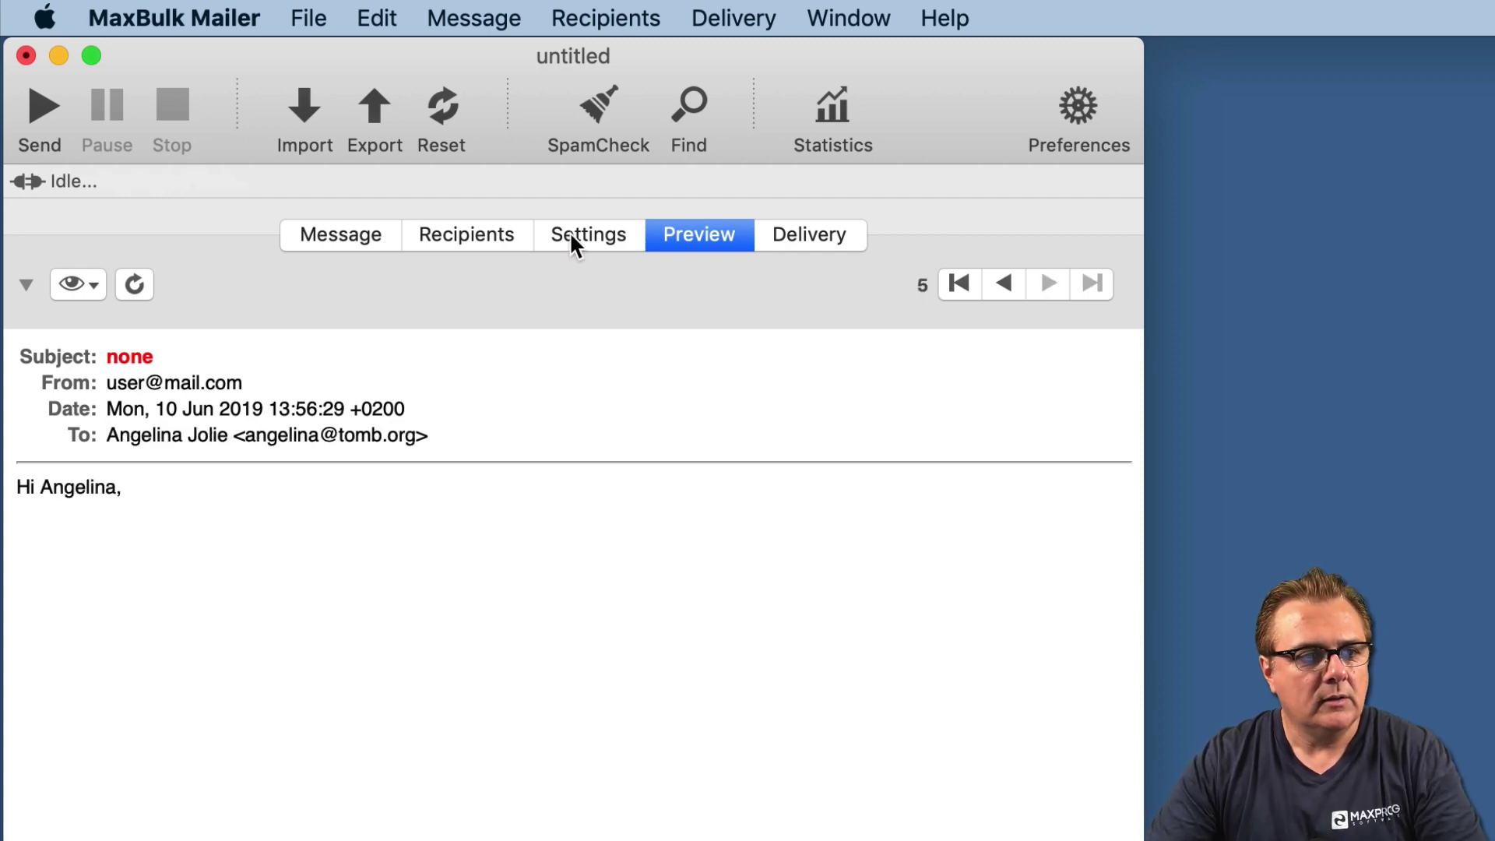
click(492, 244)
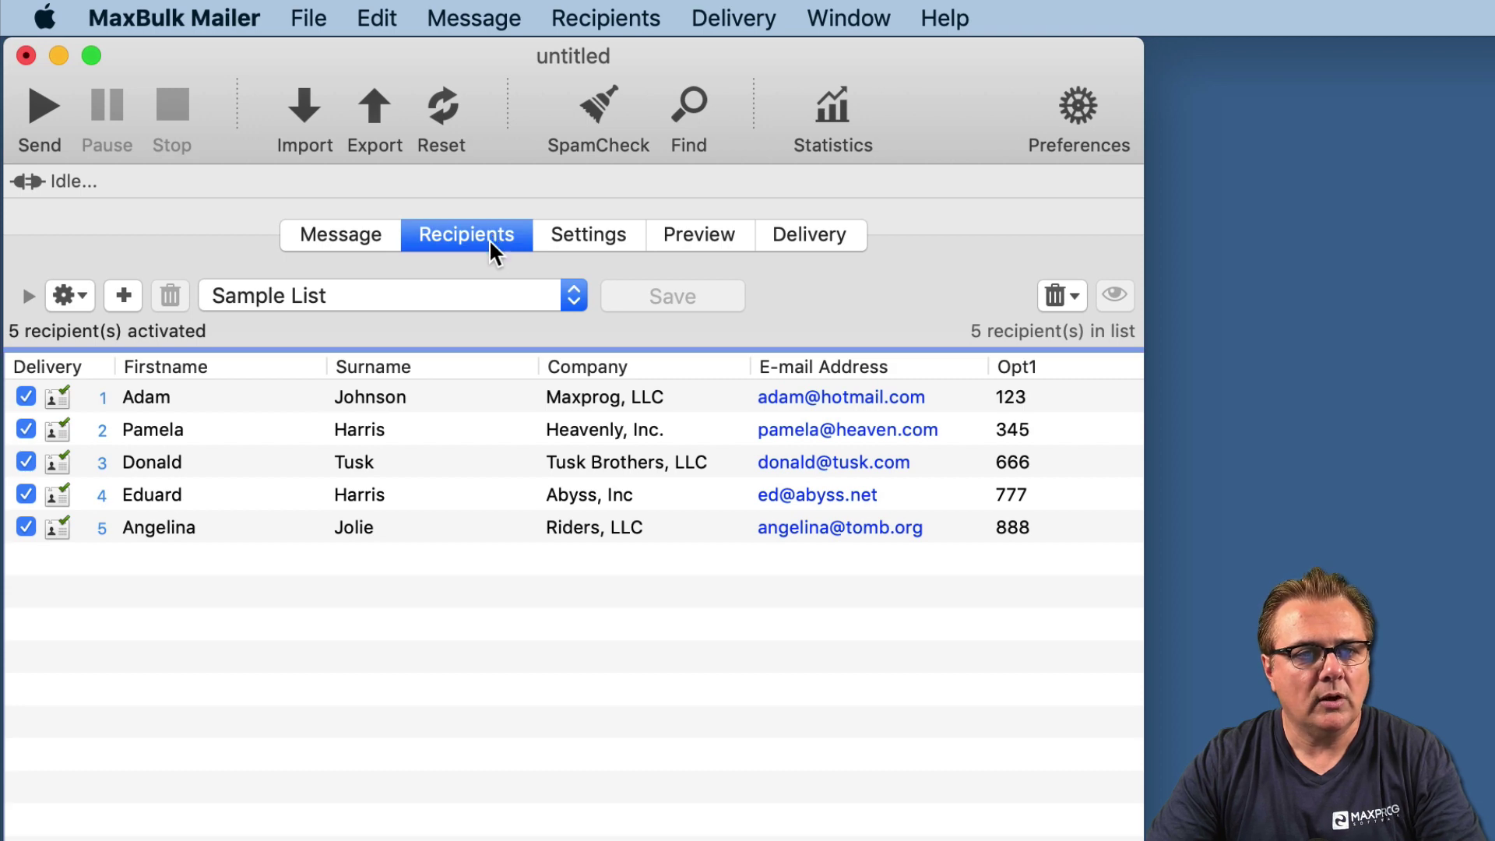
click(334, 247)
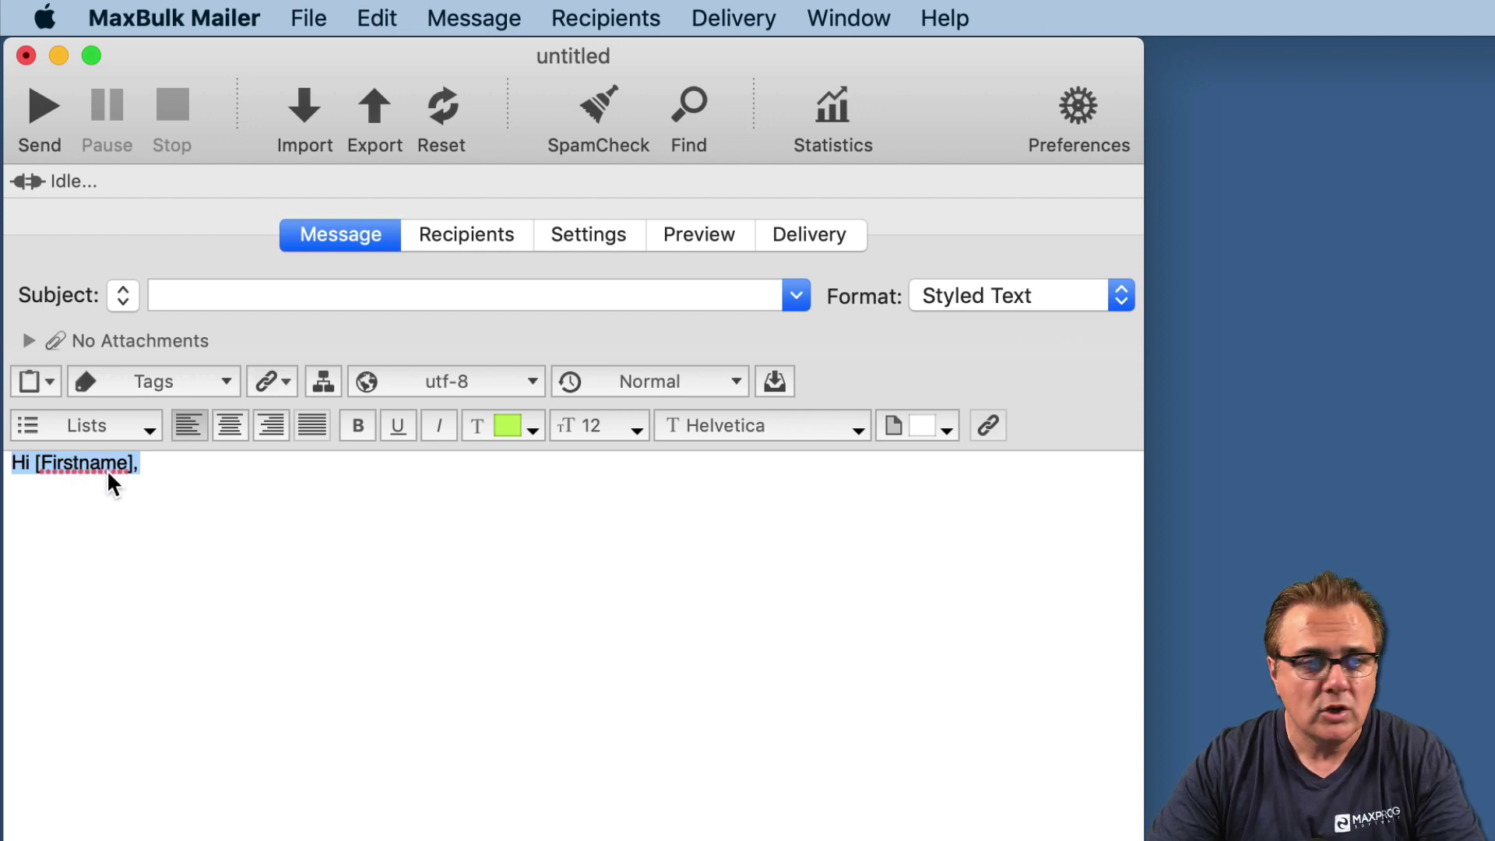
Step: Add the line 'We are sending this message to [E-mail Address]' below the greeting
click(161, 496)
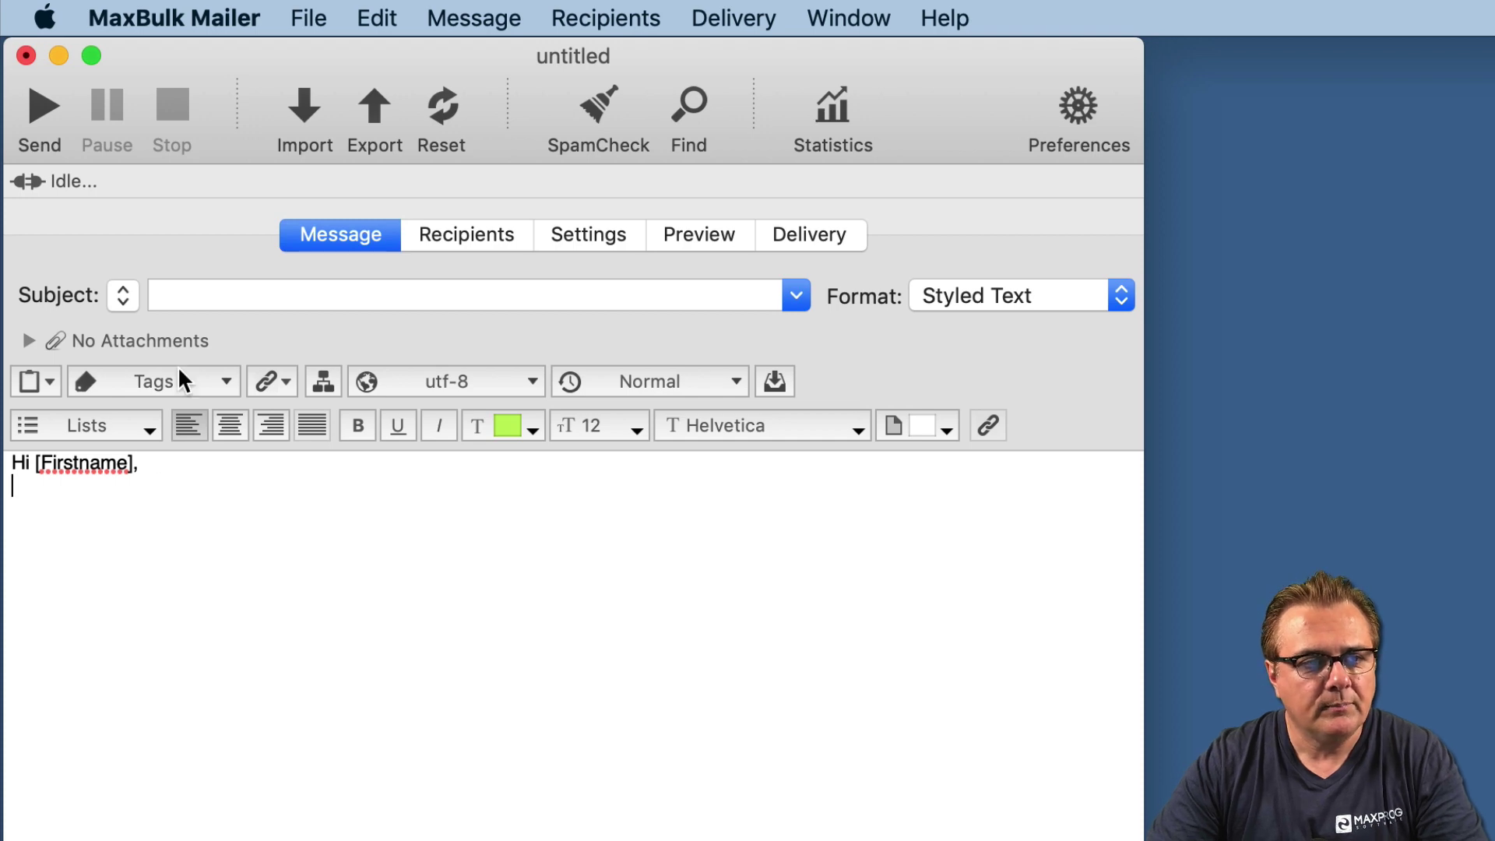
click(196, 381)
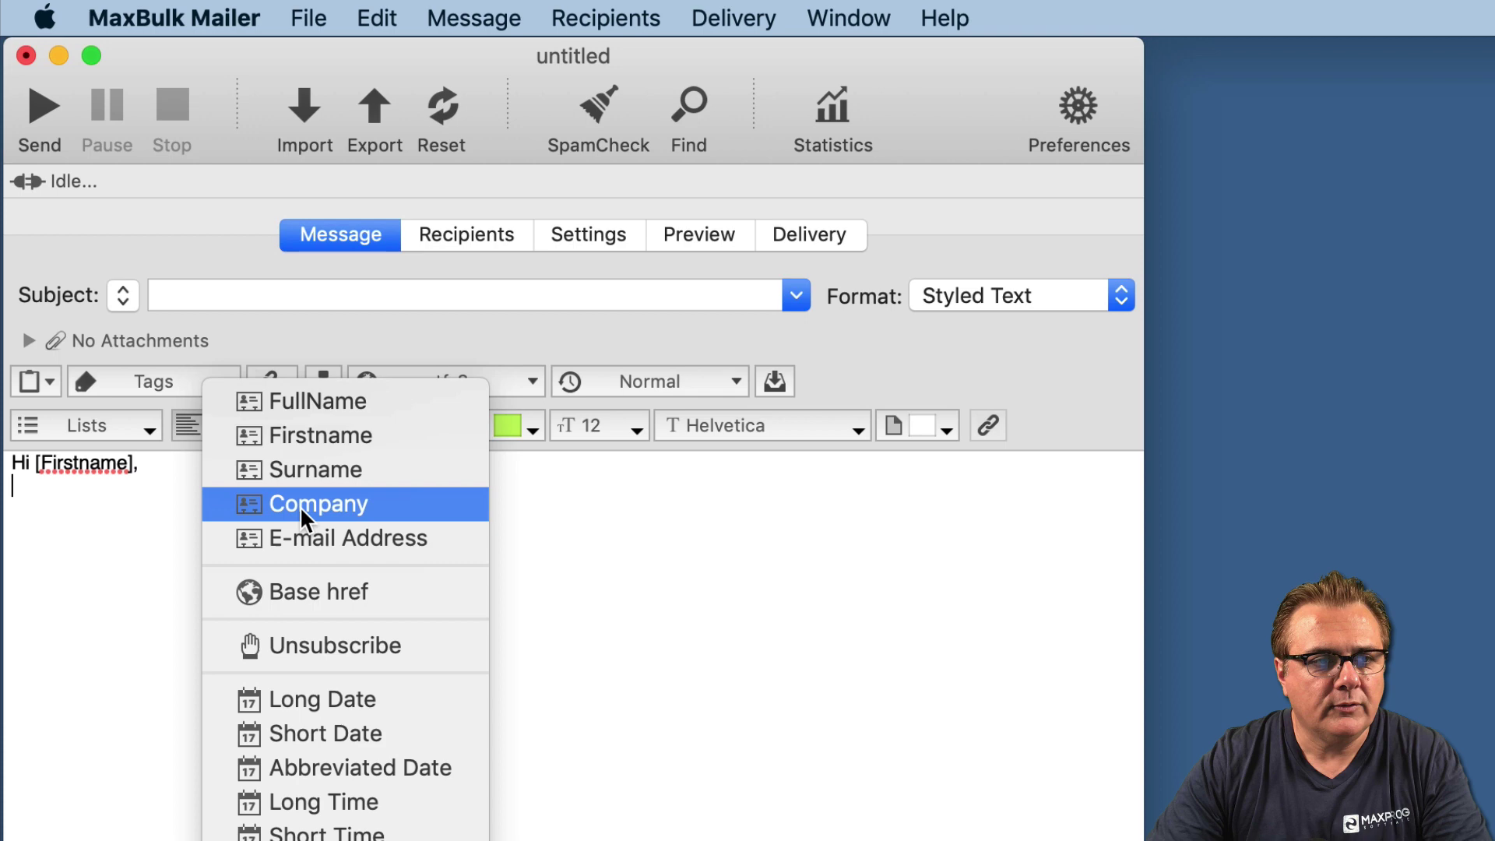
click(76, 553)
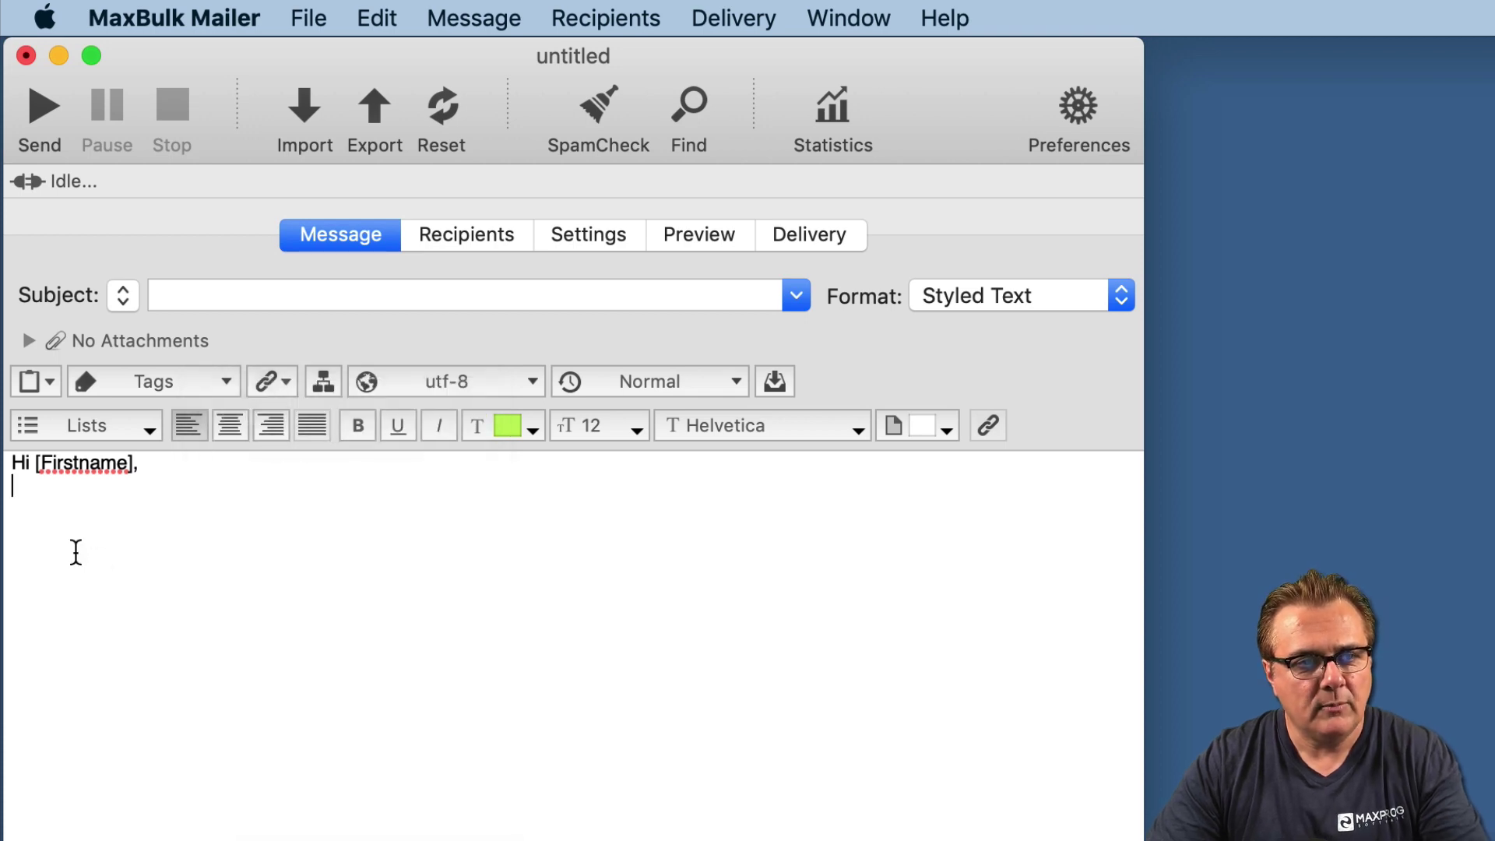
key(Return)
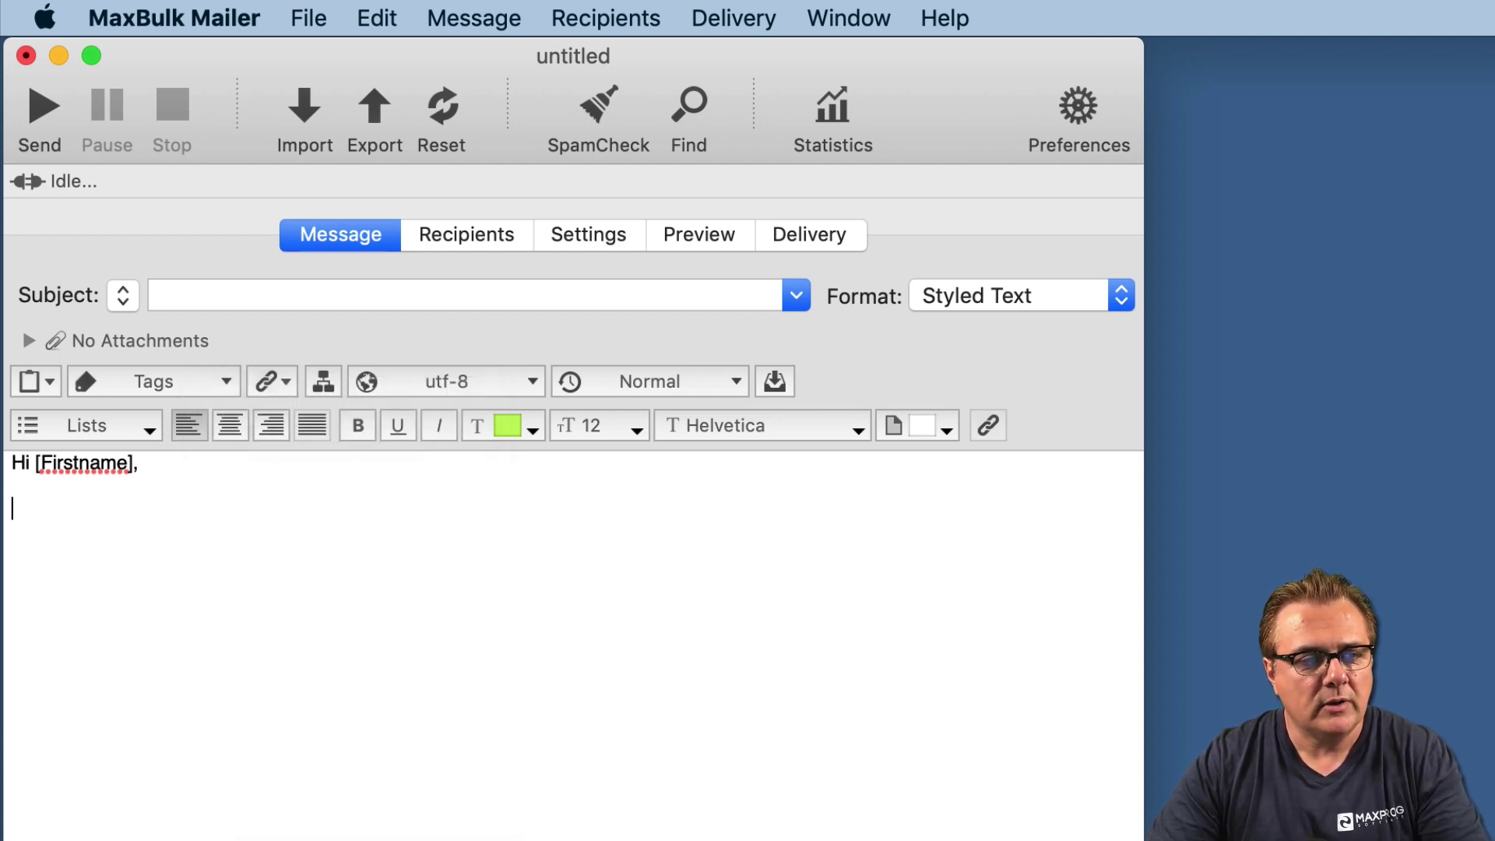
text(W)
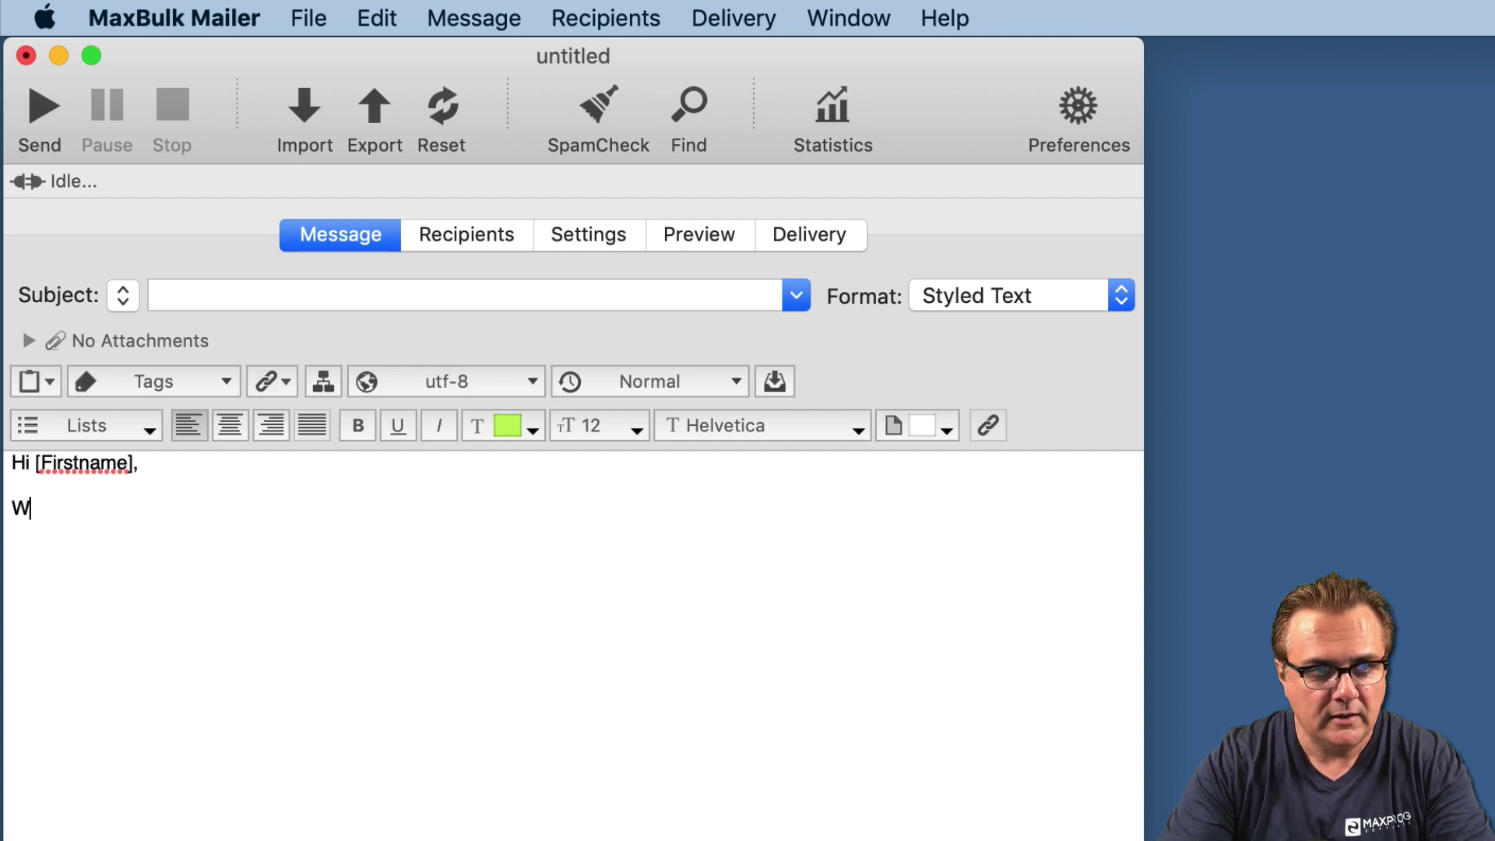
text(e are sneds)
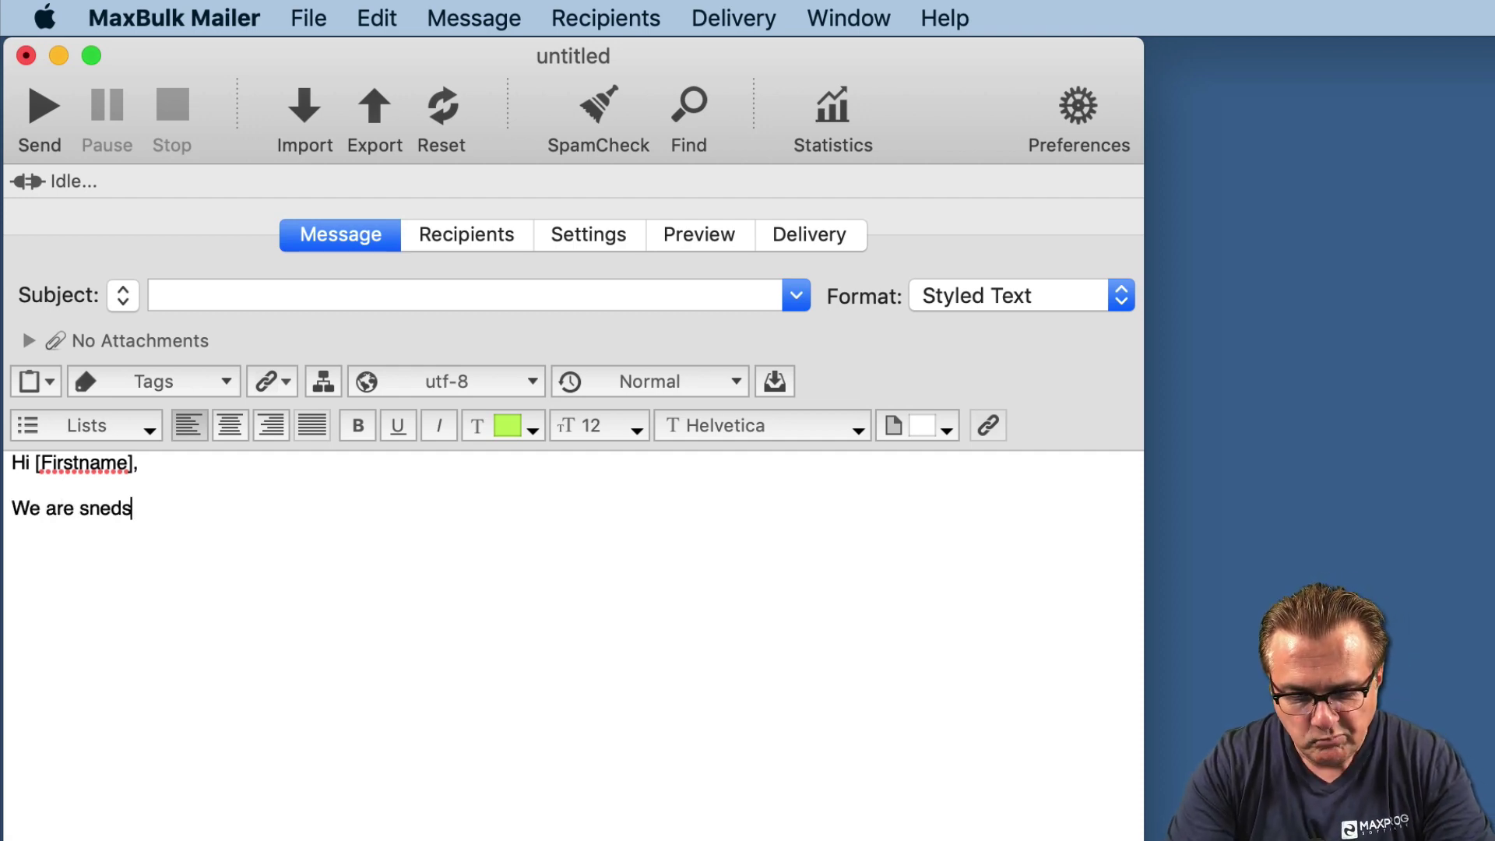
key(BackSpace)
key(BackSpace)
key(BackSpace)
key(BackSpace)
text(e)
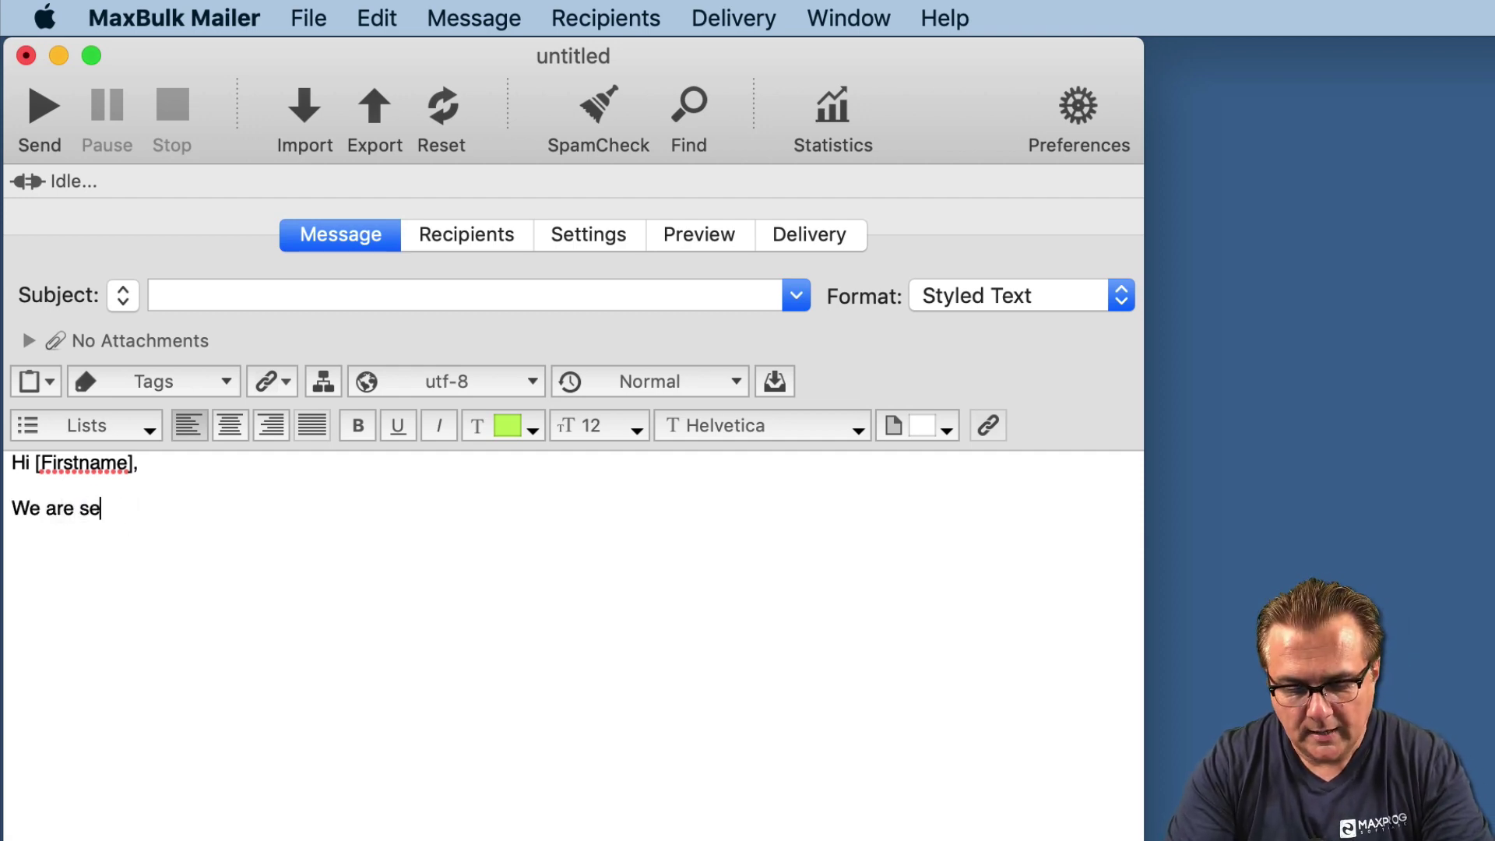
text(nding this message to)
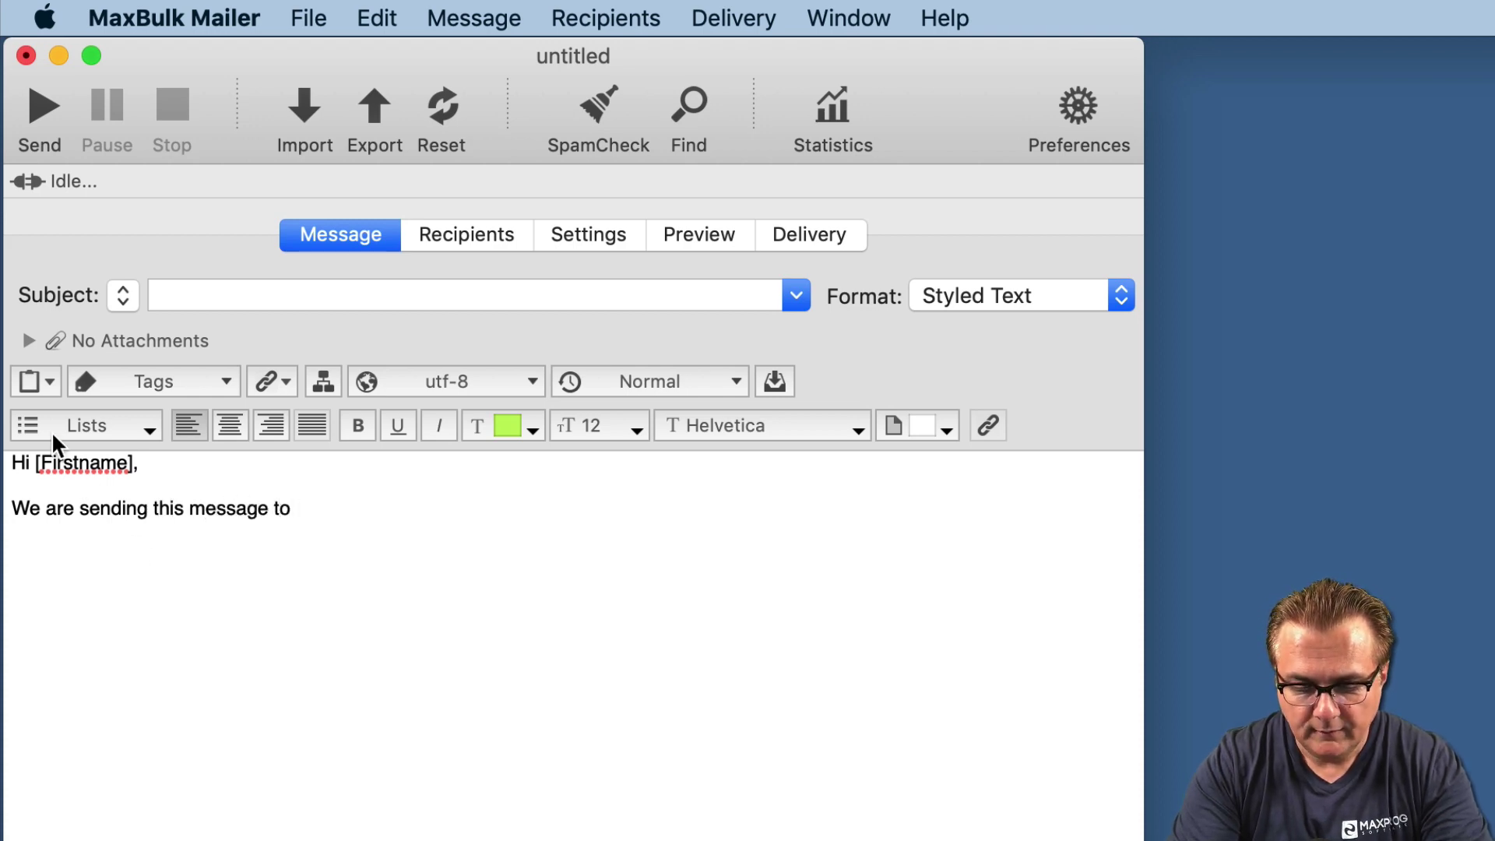
click(156, 383)
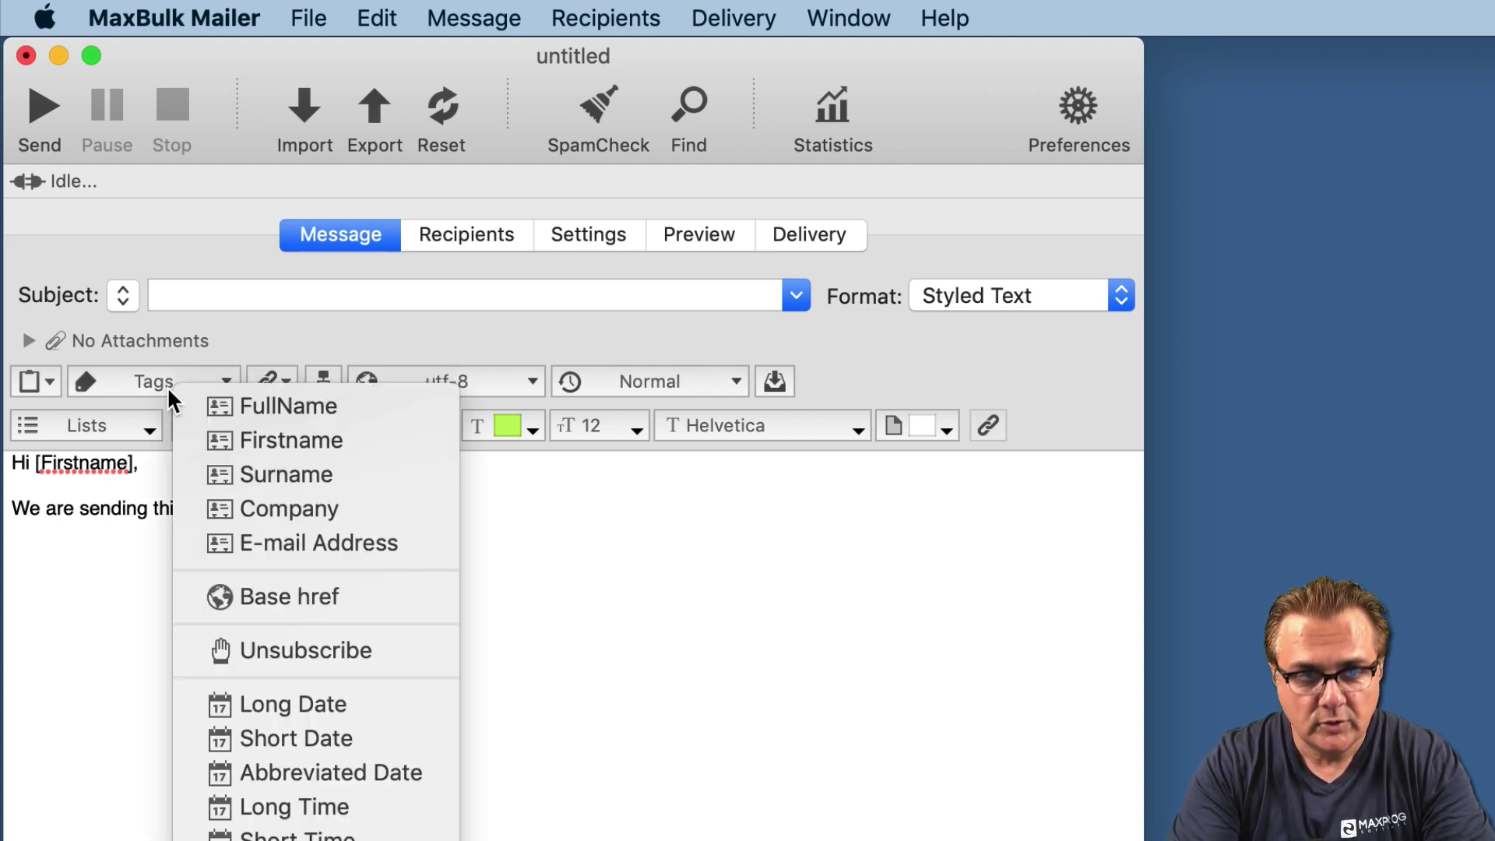
click(281, 543)
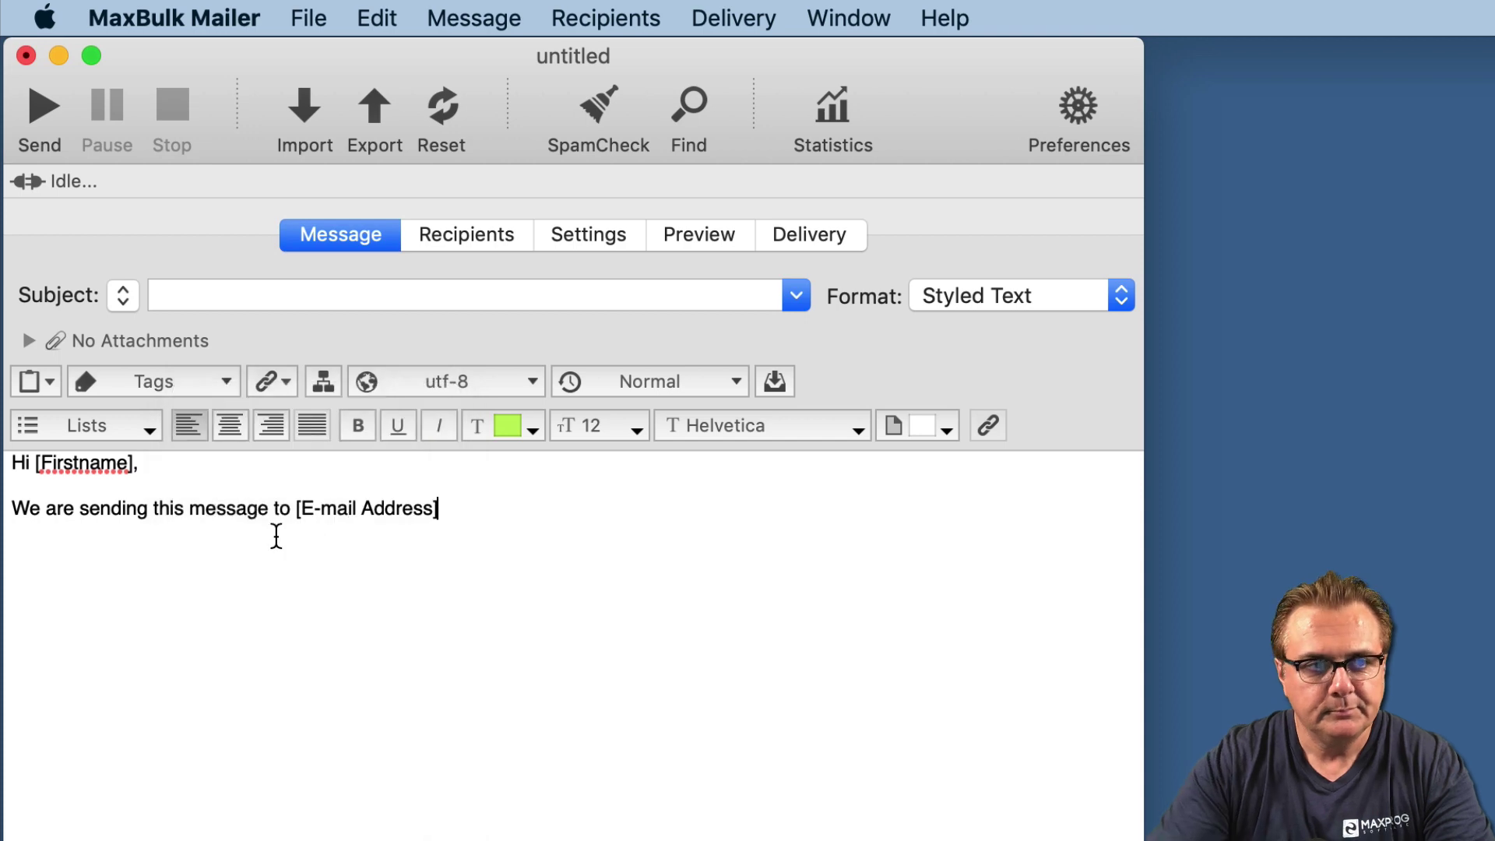
click(685, 235)
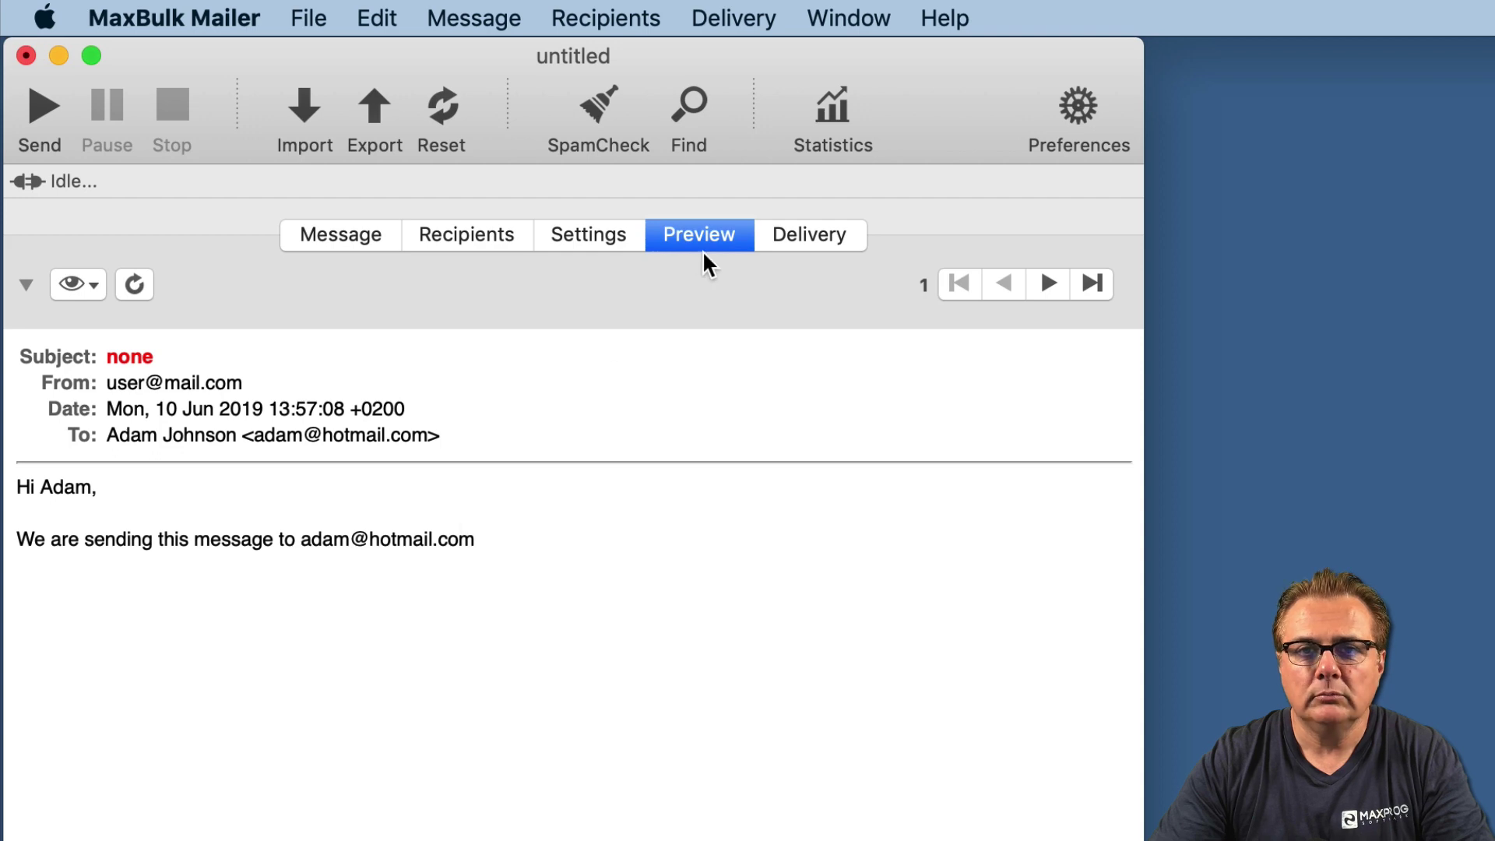
click(1048, 285)
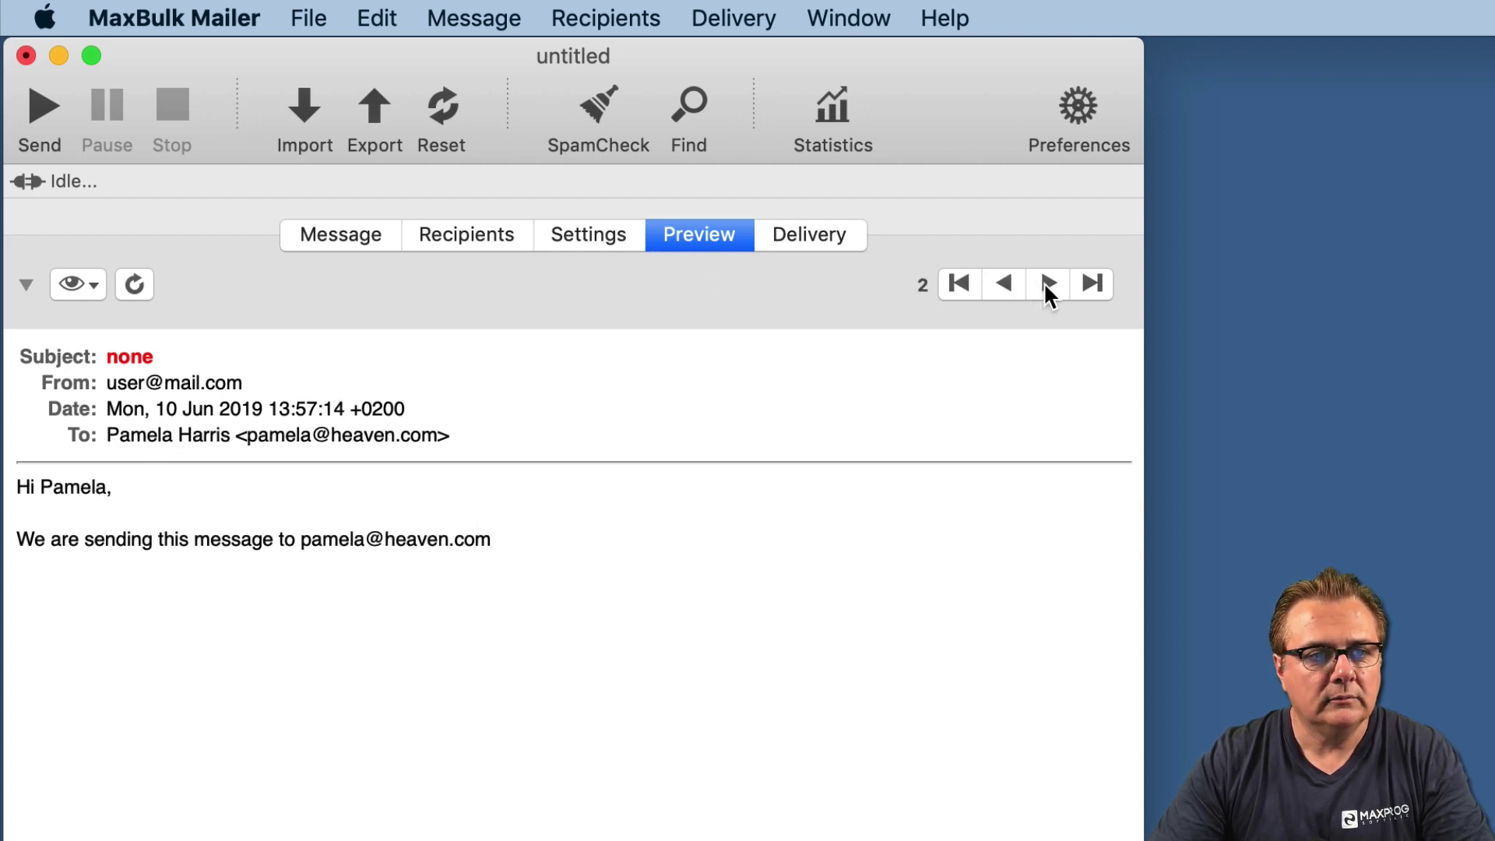
click(1048, 285)
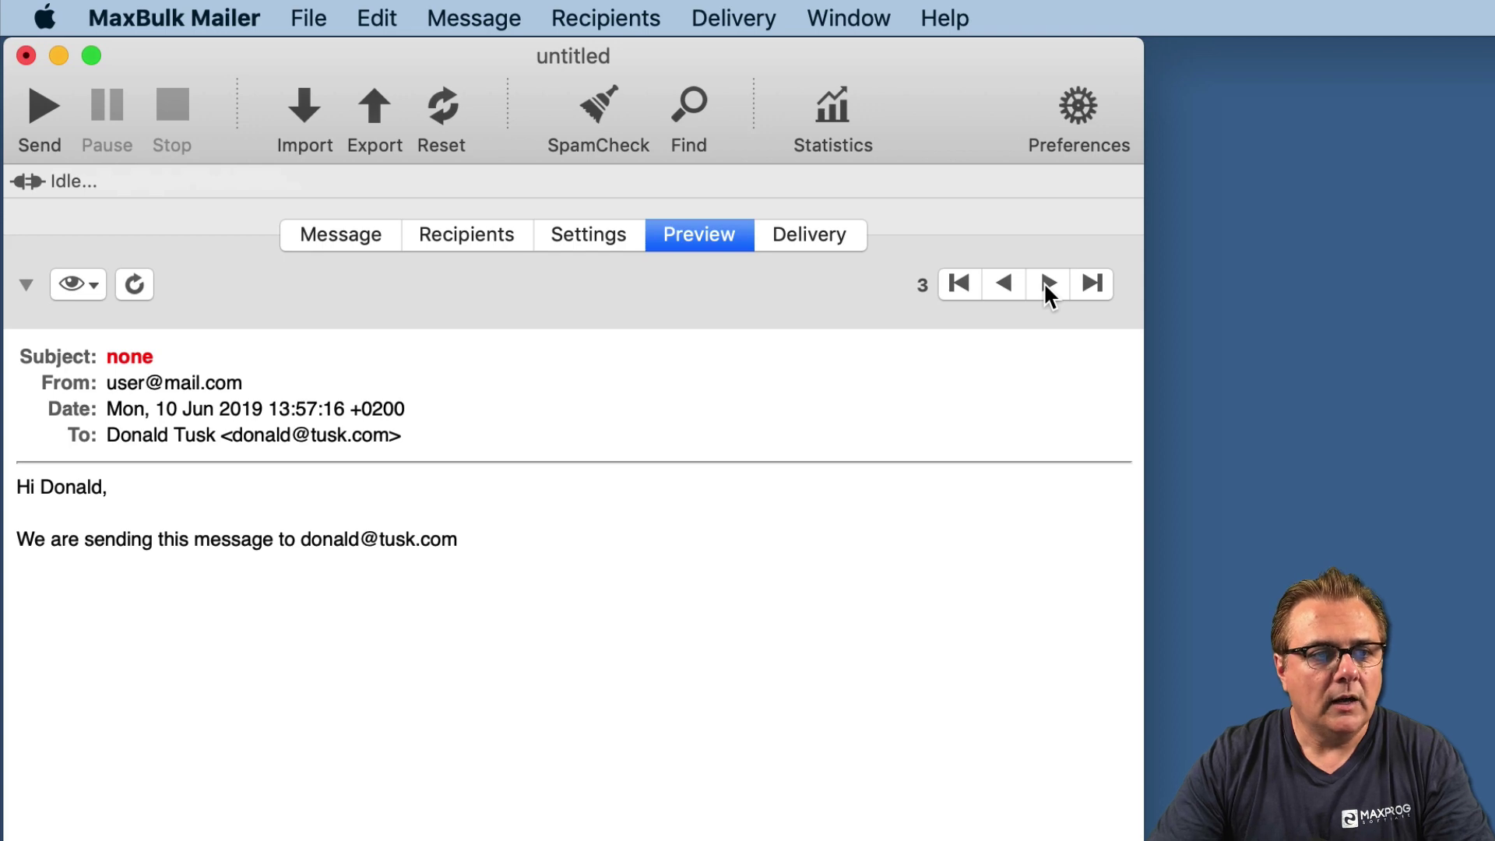
click(1048, 285)
click(1048, 285)
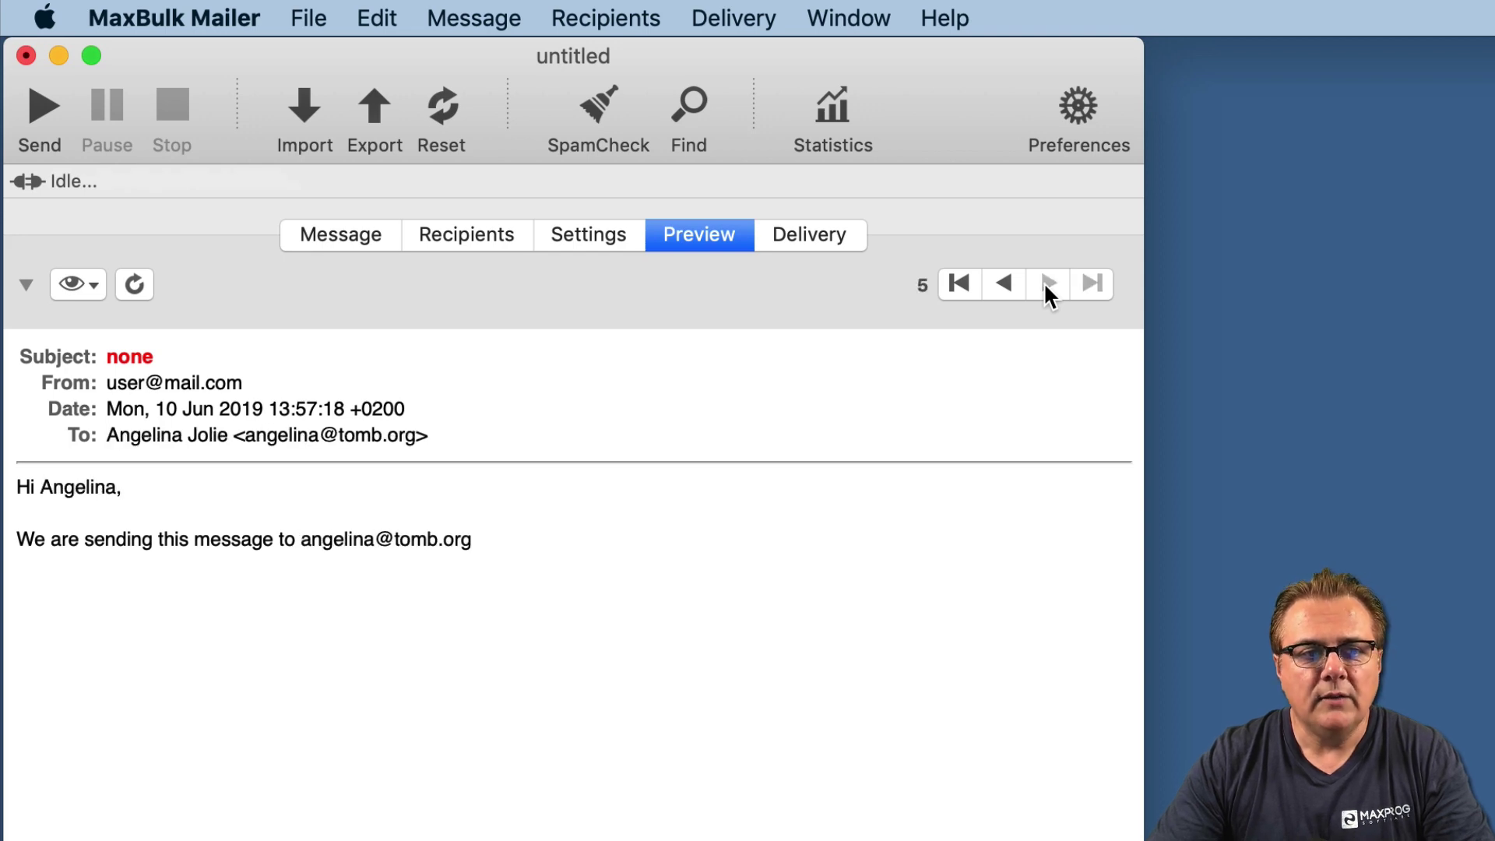
click(1002, 284)
click(1002, 285)
click(1002, 284)
click(1002, 285)
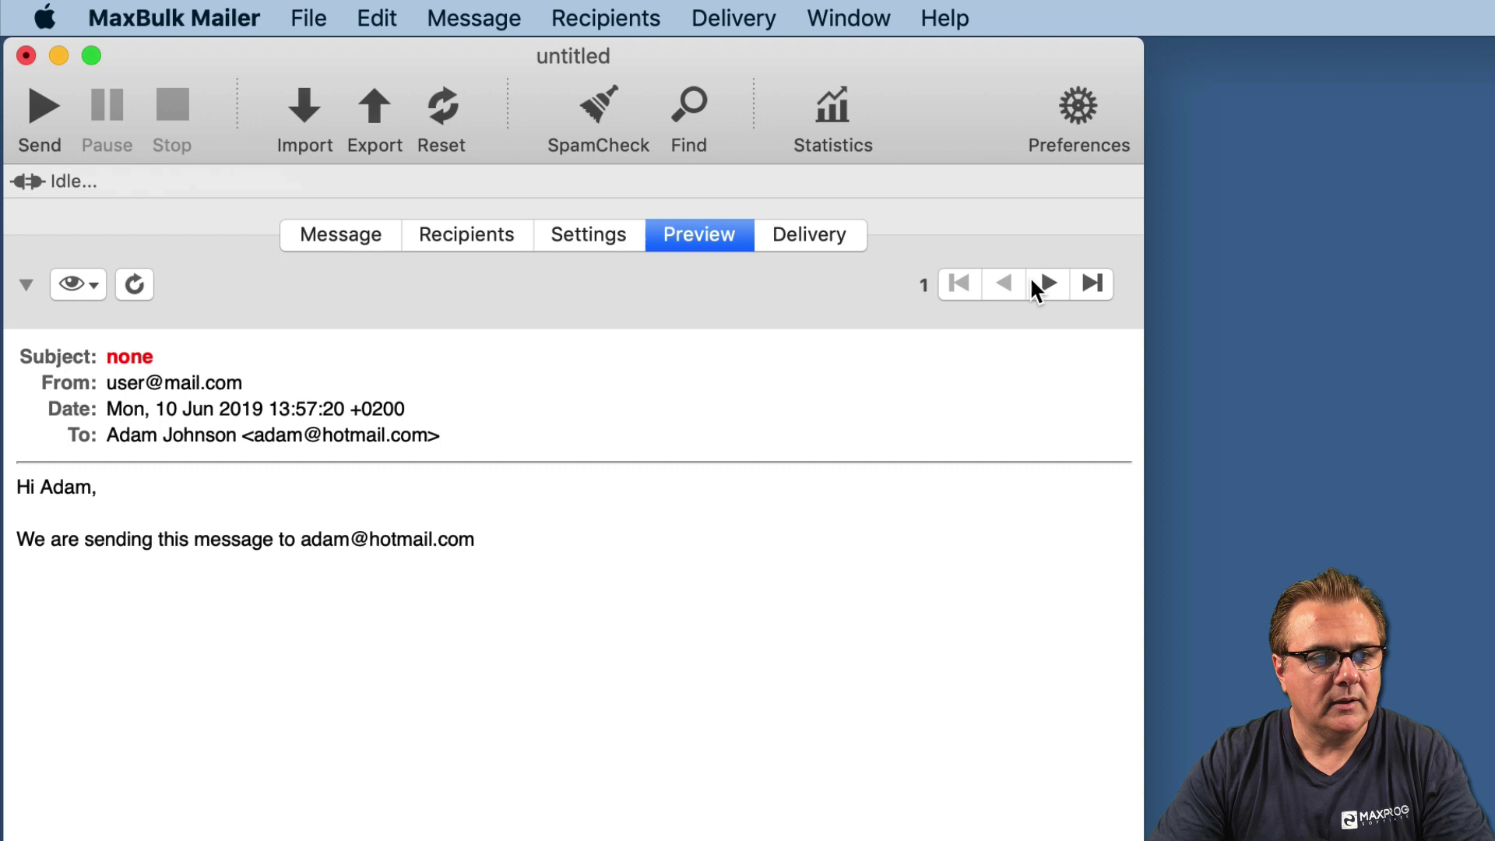
Step: Inspect the Sample List table's Opt1 column, holding reference numbers 123, 345, 666, 777 and 888
click(345, 236)
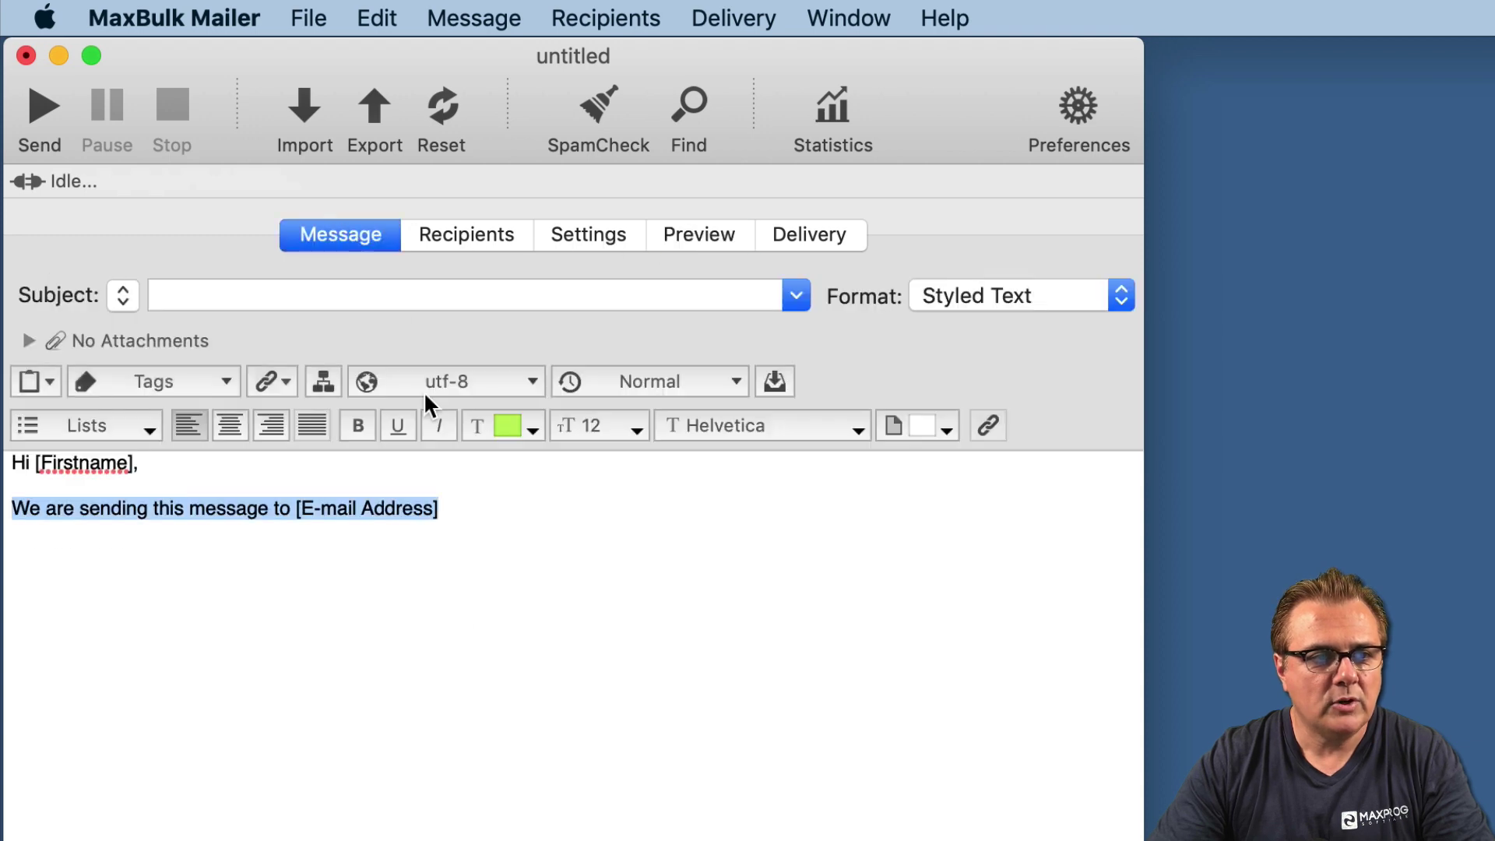
click(340, 646)
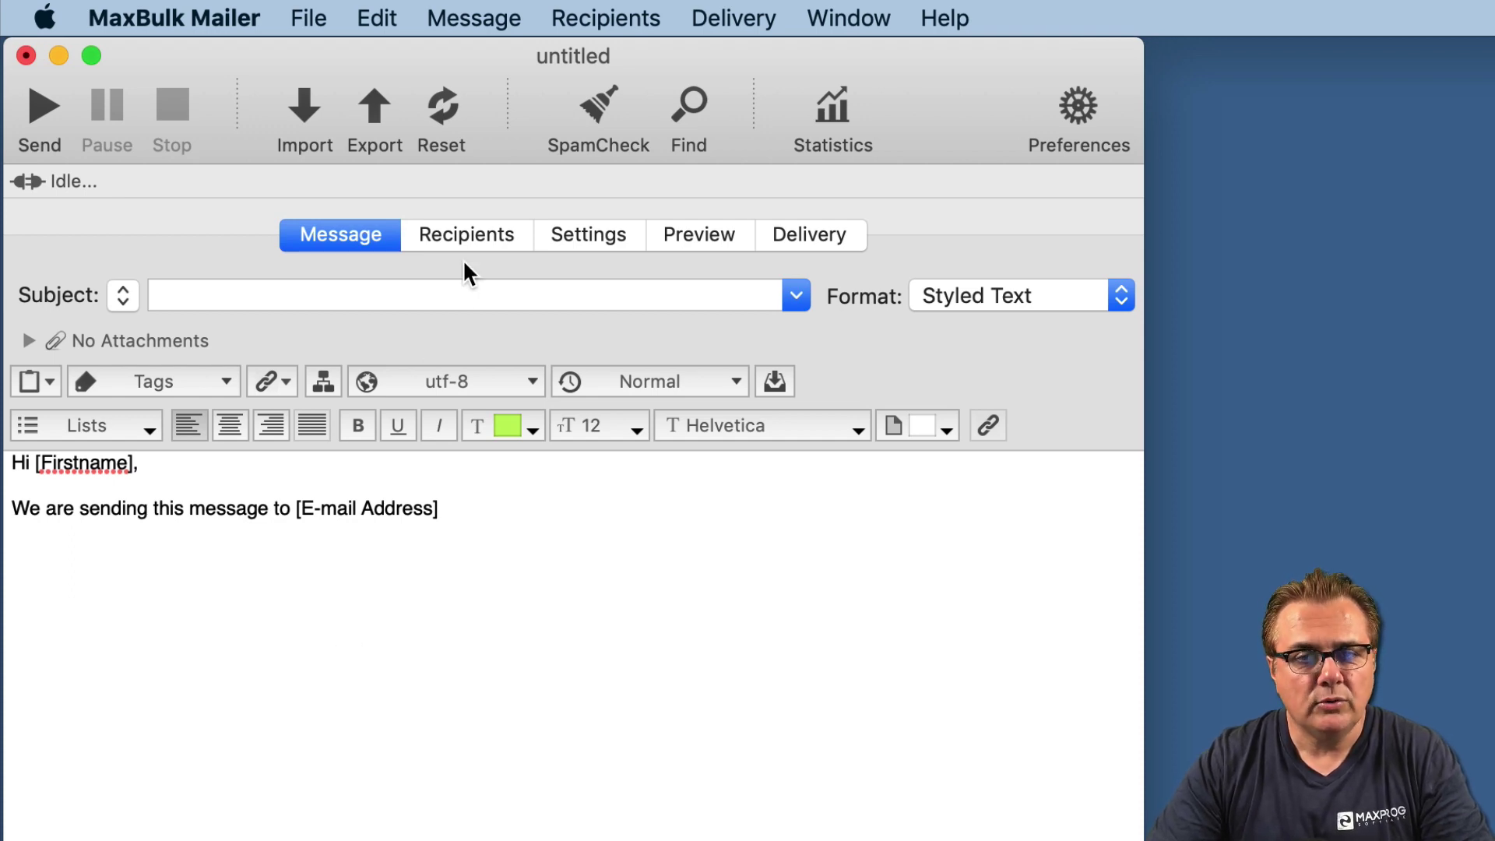
click(478, 231)
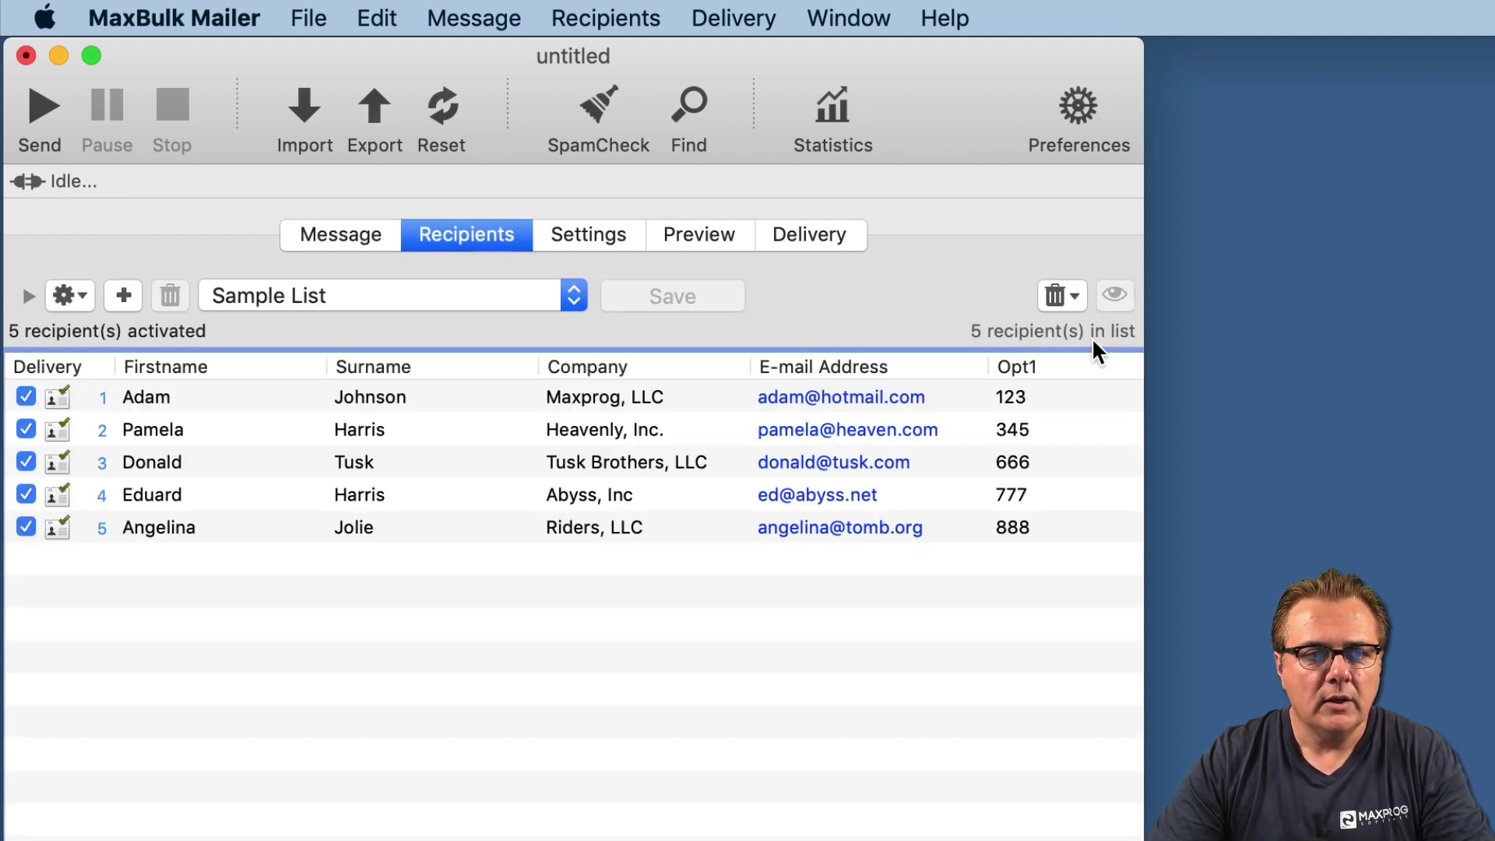
scroll(1033, 366, right, 10)
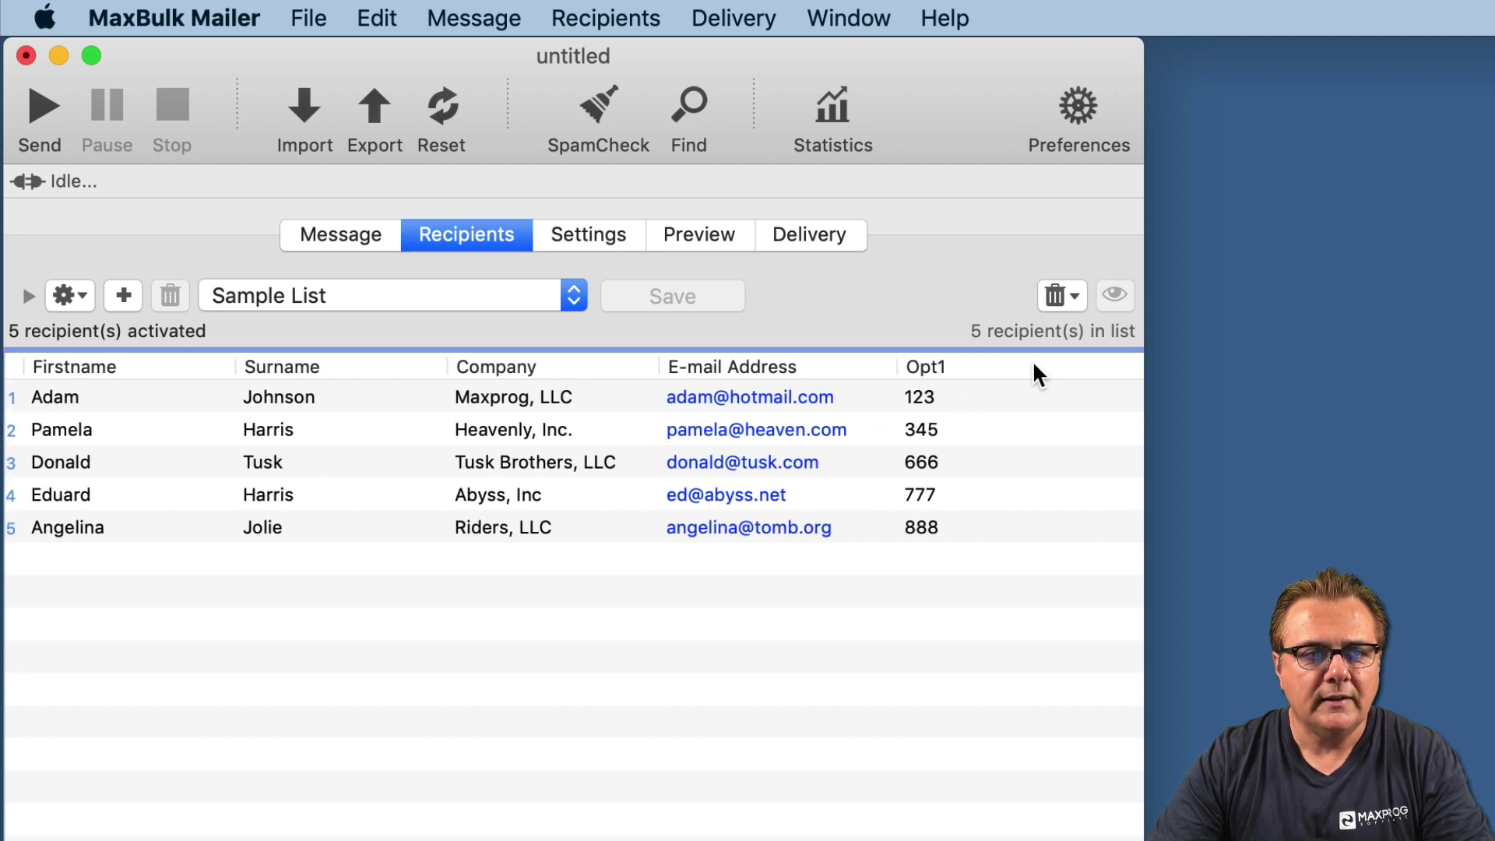
scroll(1033, 366, right, 15)
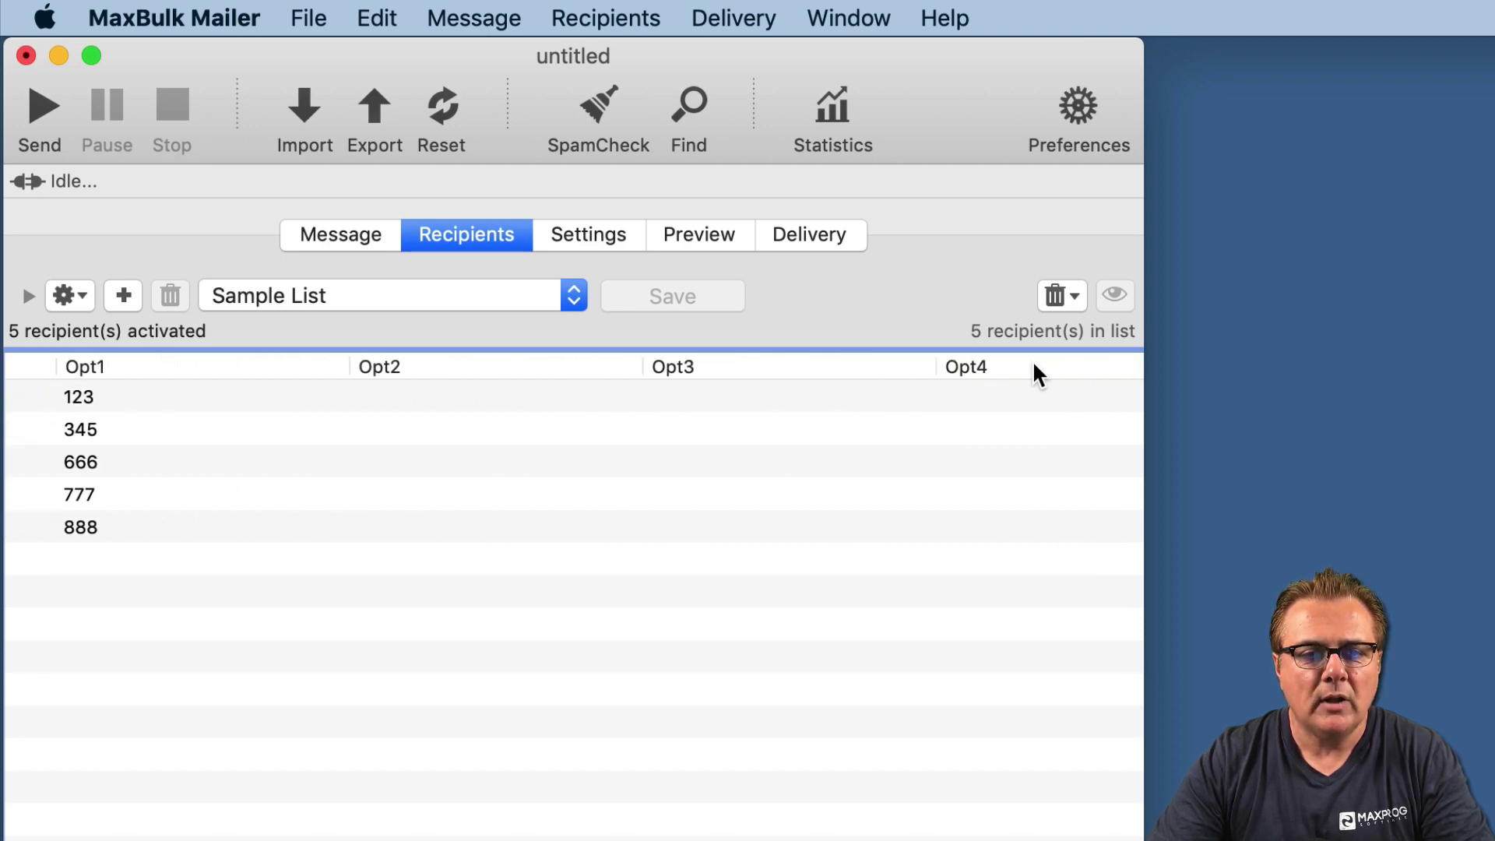
scroll(1033, 368, right, 15)
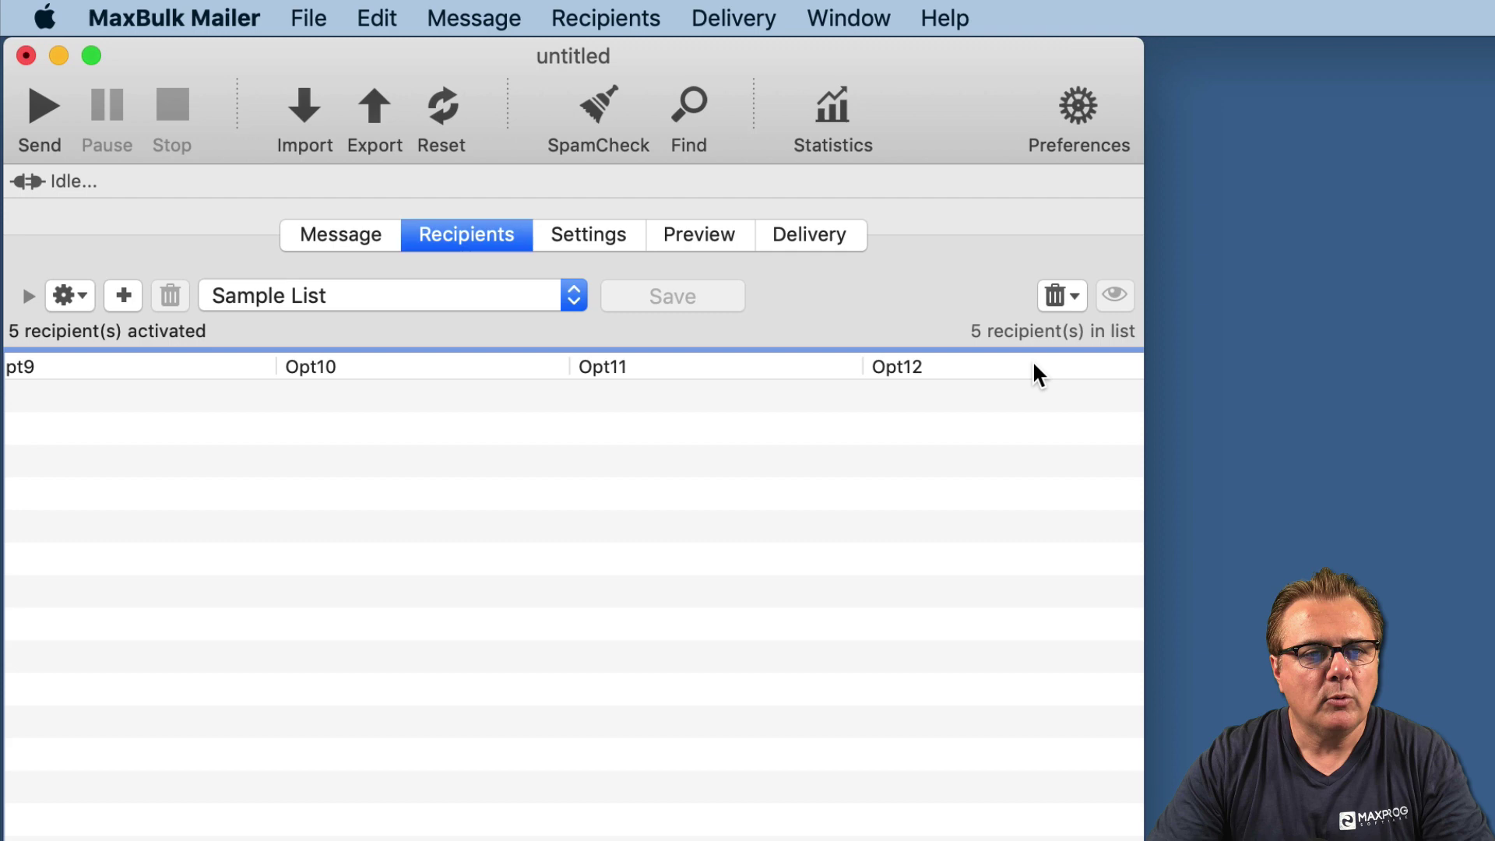
scroll(1033, 368, right, 15)
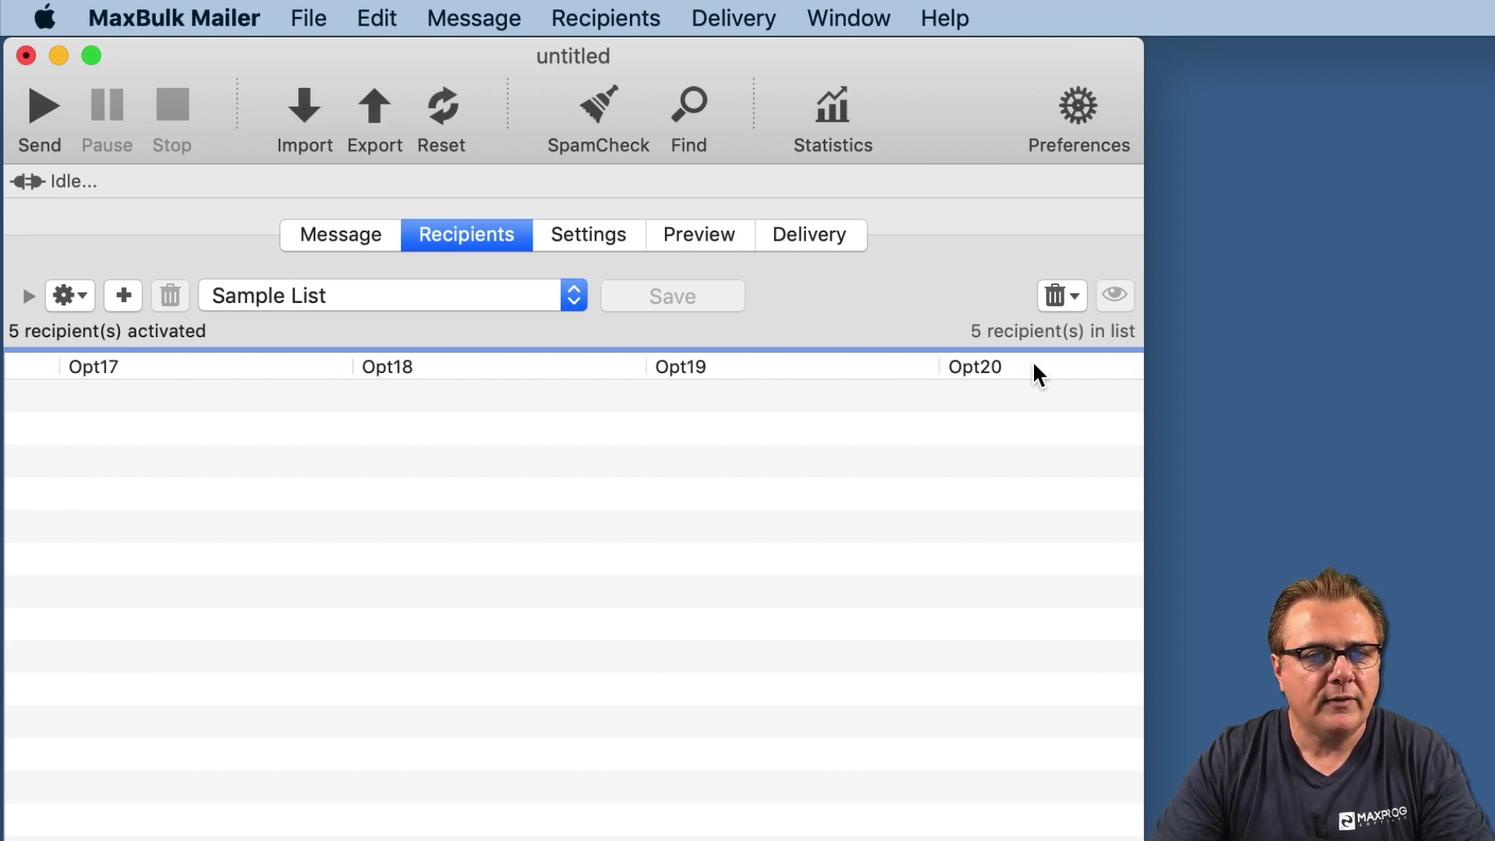
scroll(1032, 361, left, 15)
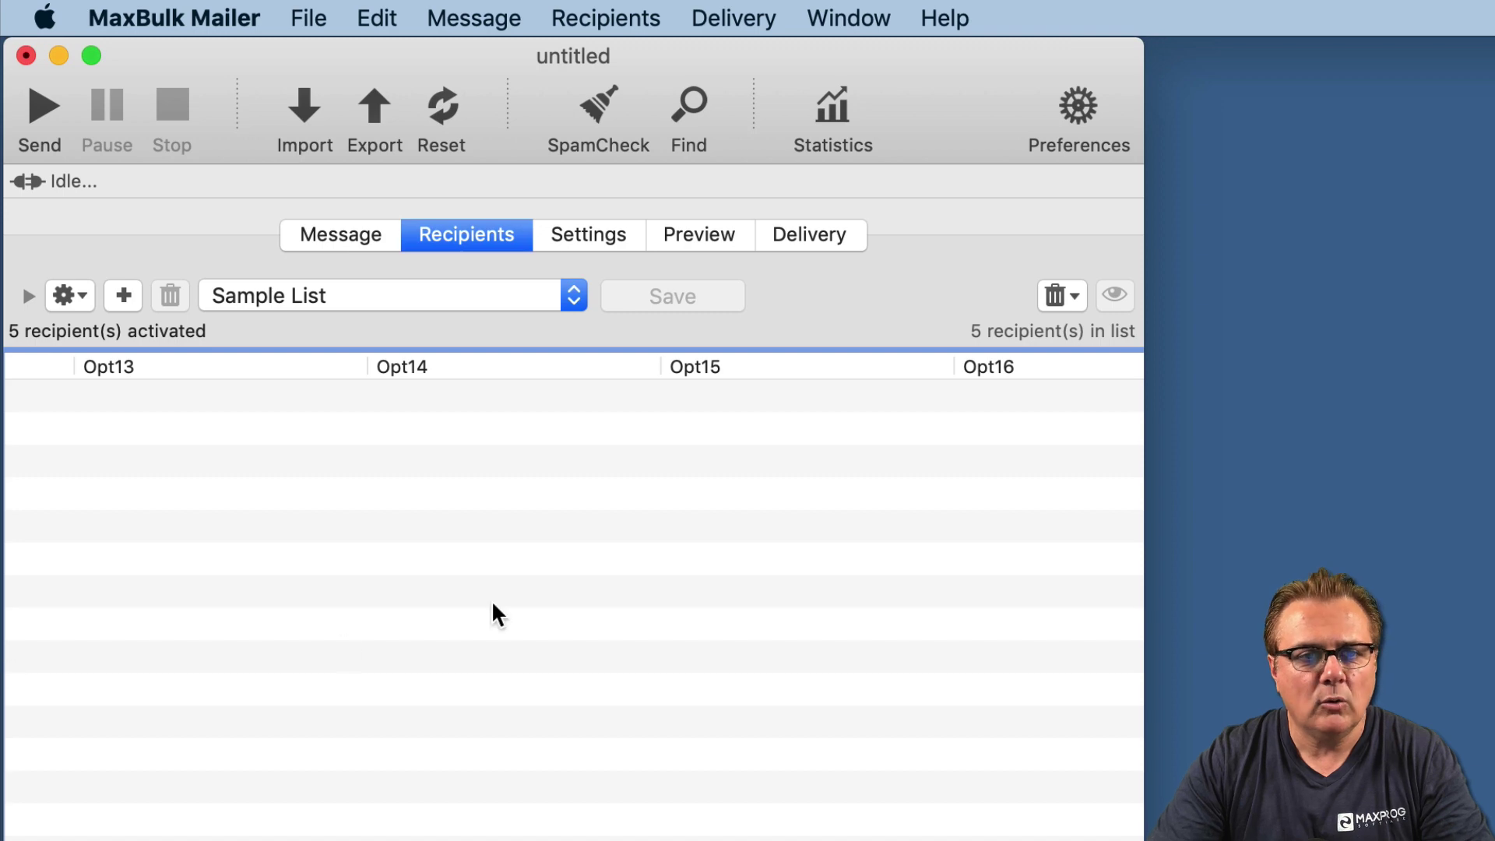
scroll(492, 600, left, 2)
scroll(493, 604, left, 20)
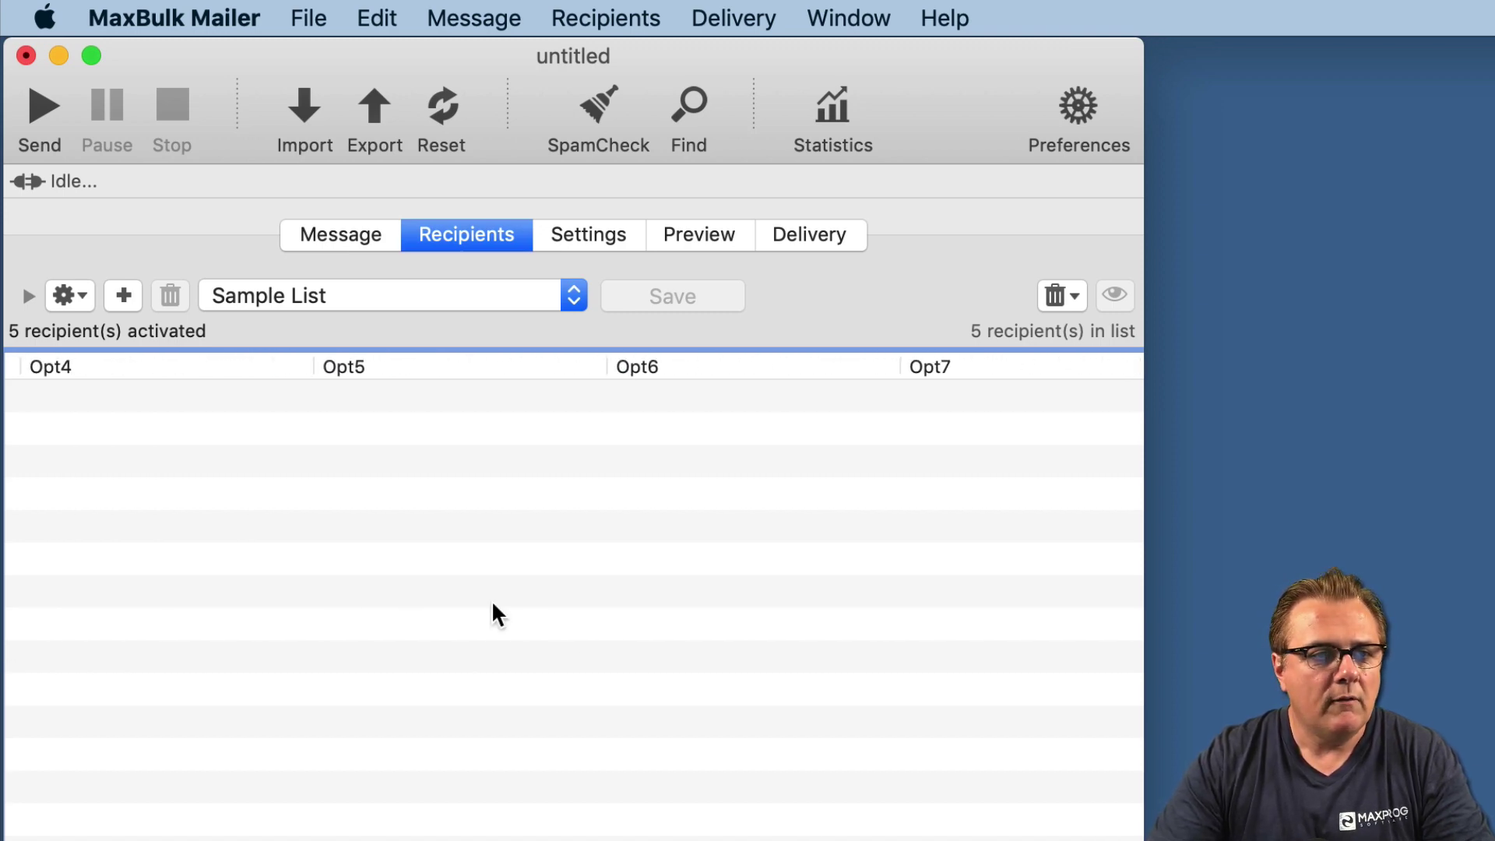
scroll(492, 600, left, 12)
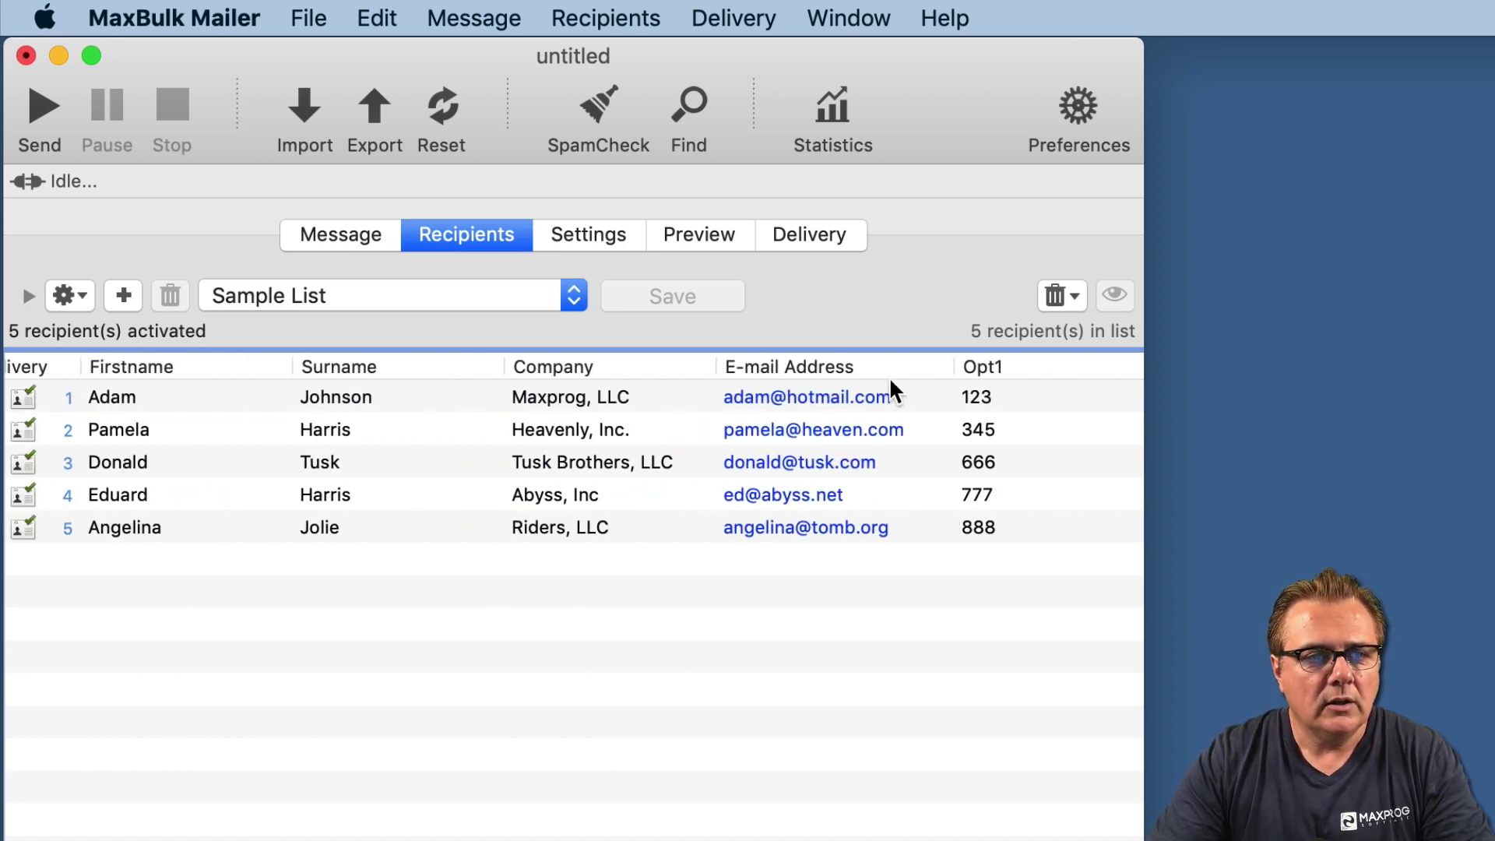
click(999, 363)
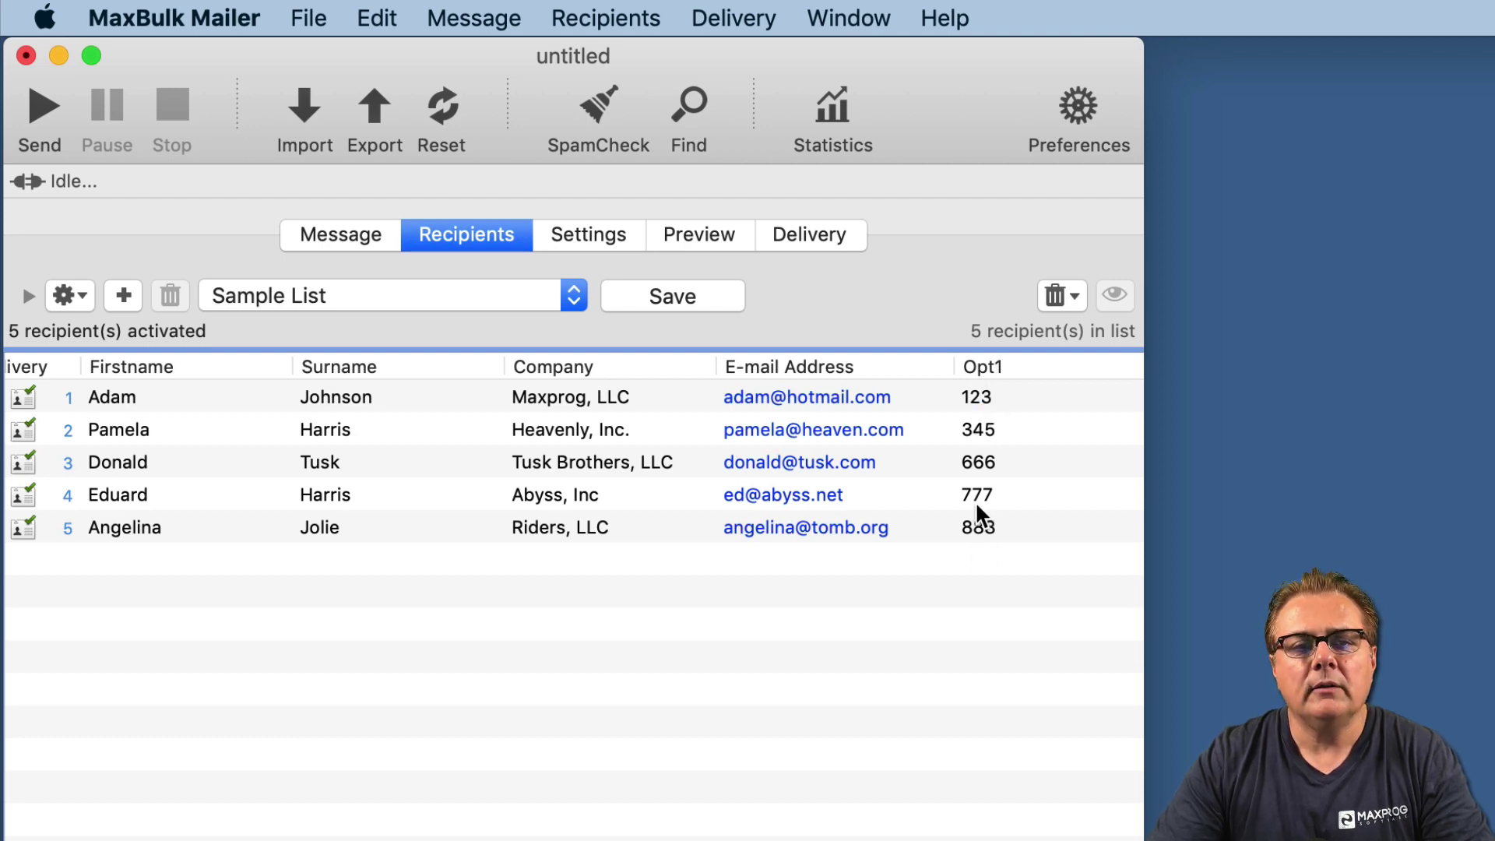
Step: Add a 'Your ref number is: [Opt1]' line to the message body
click(347, 238)
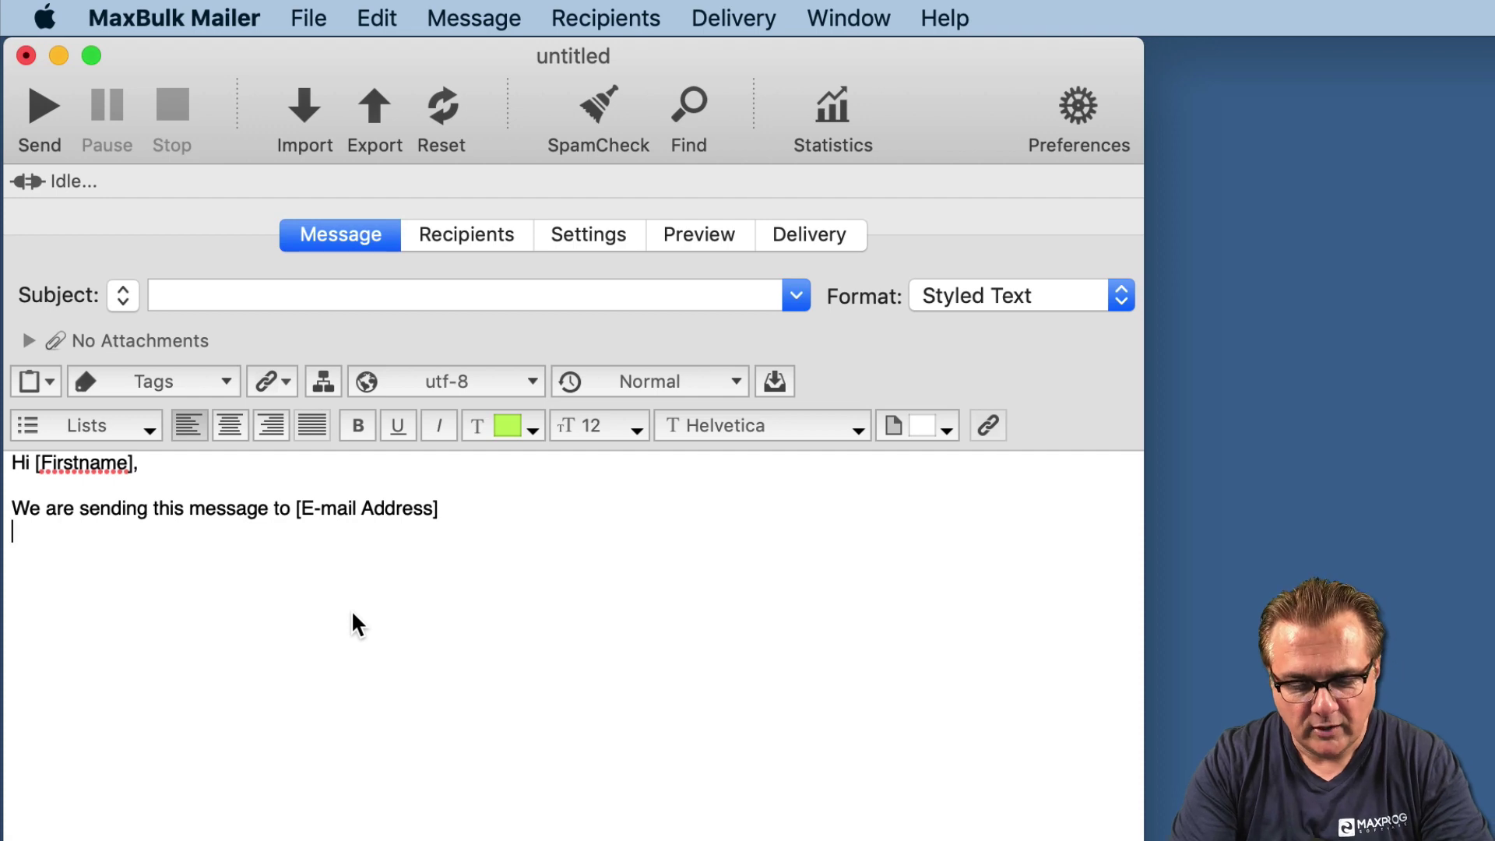
text(Your)
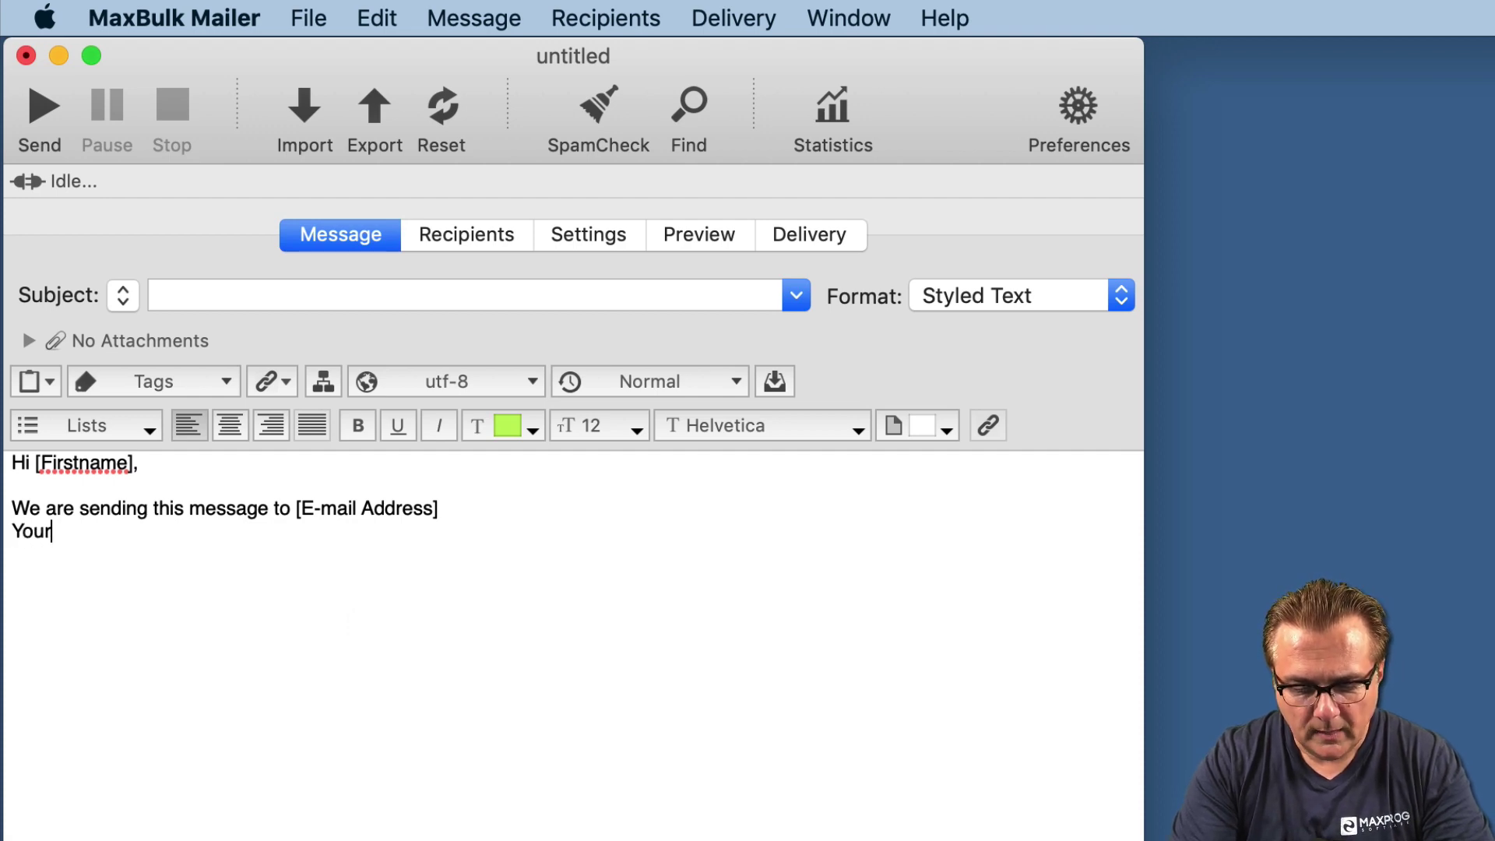
text(ef)
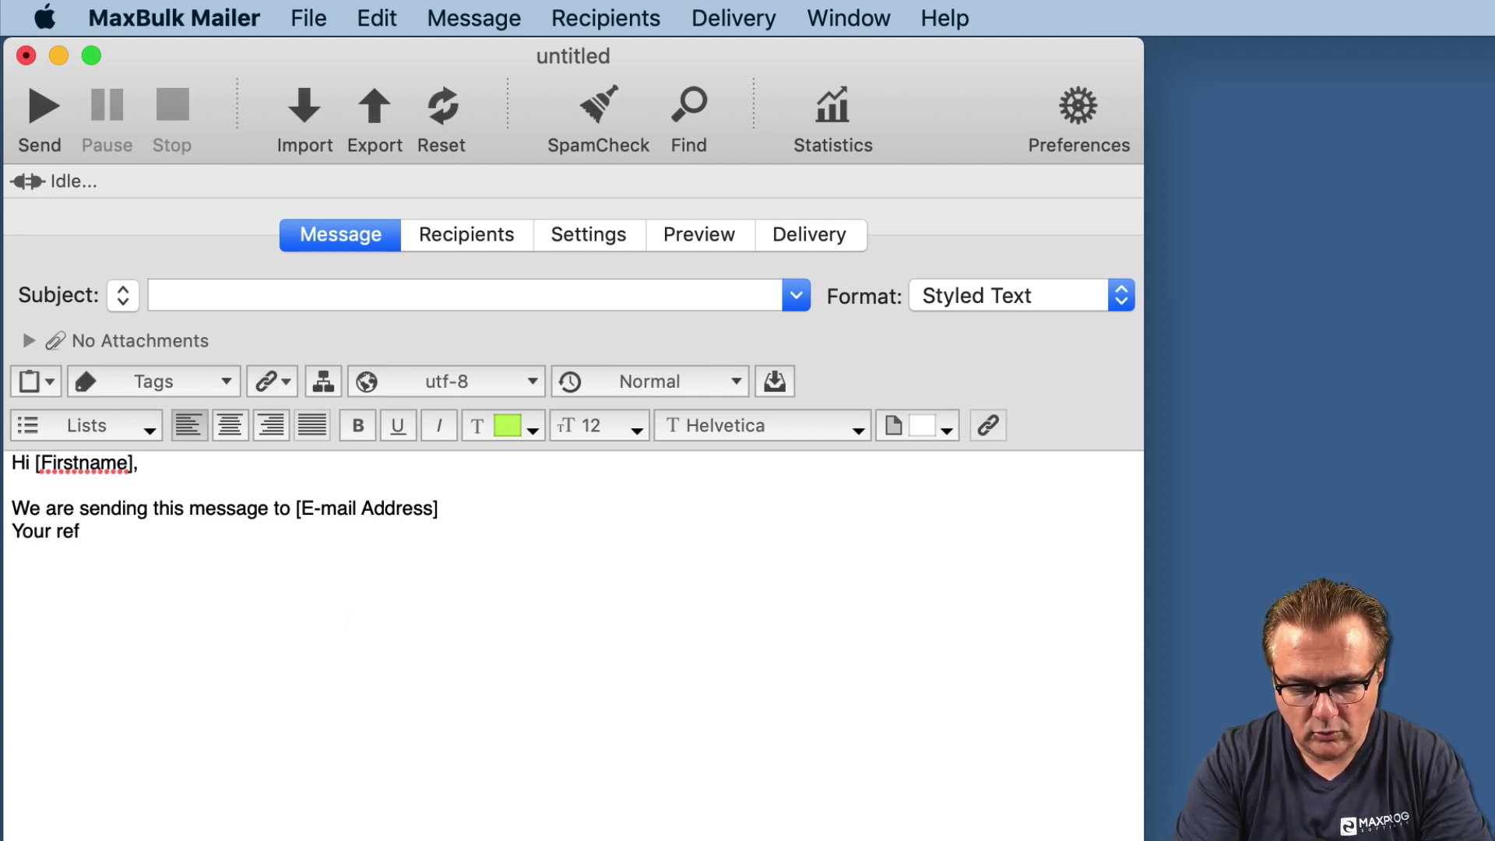
text( number is)
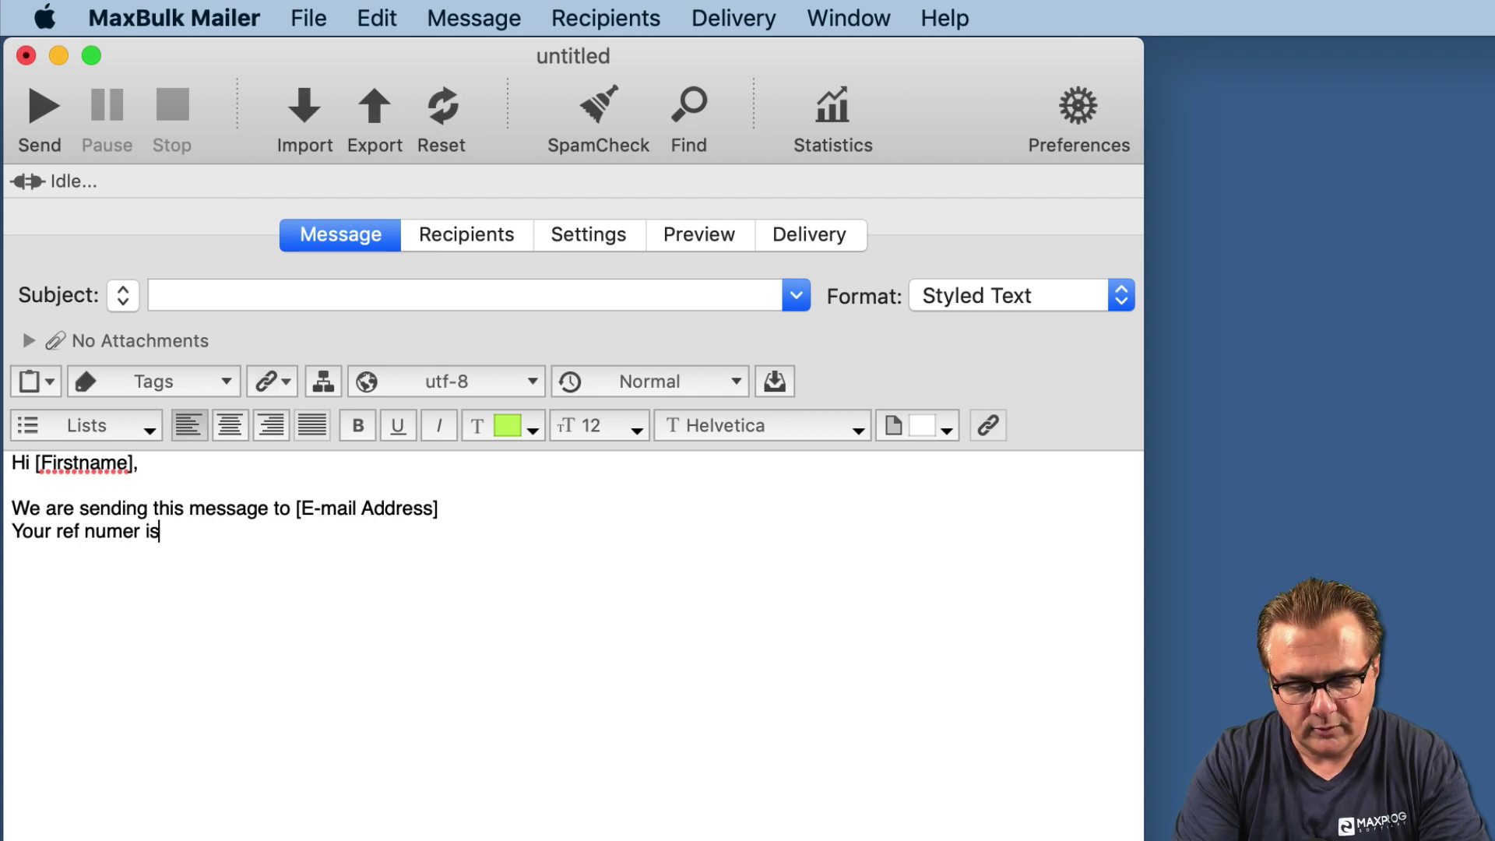
text(:)
click(200, 382)
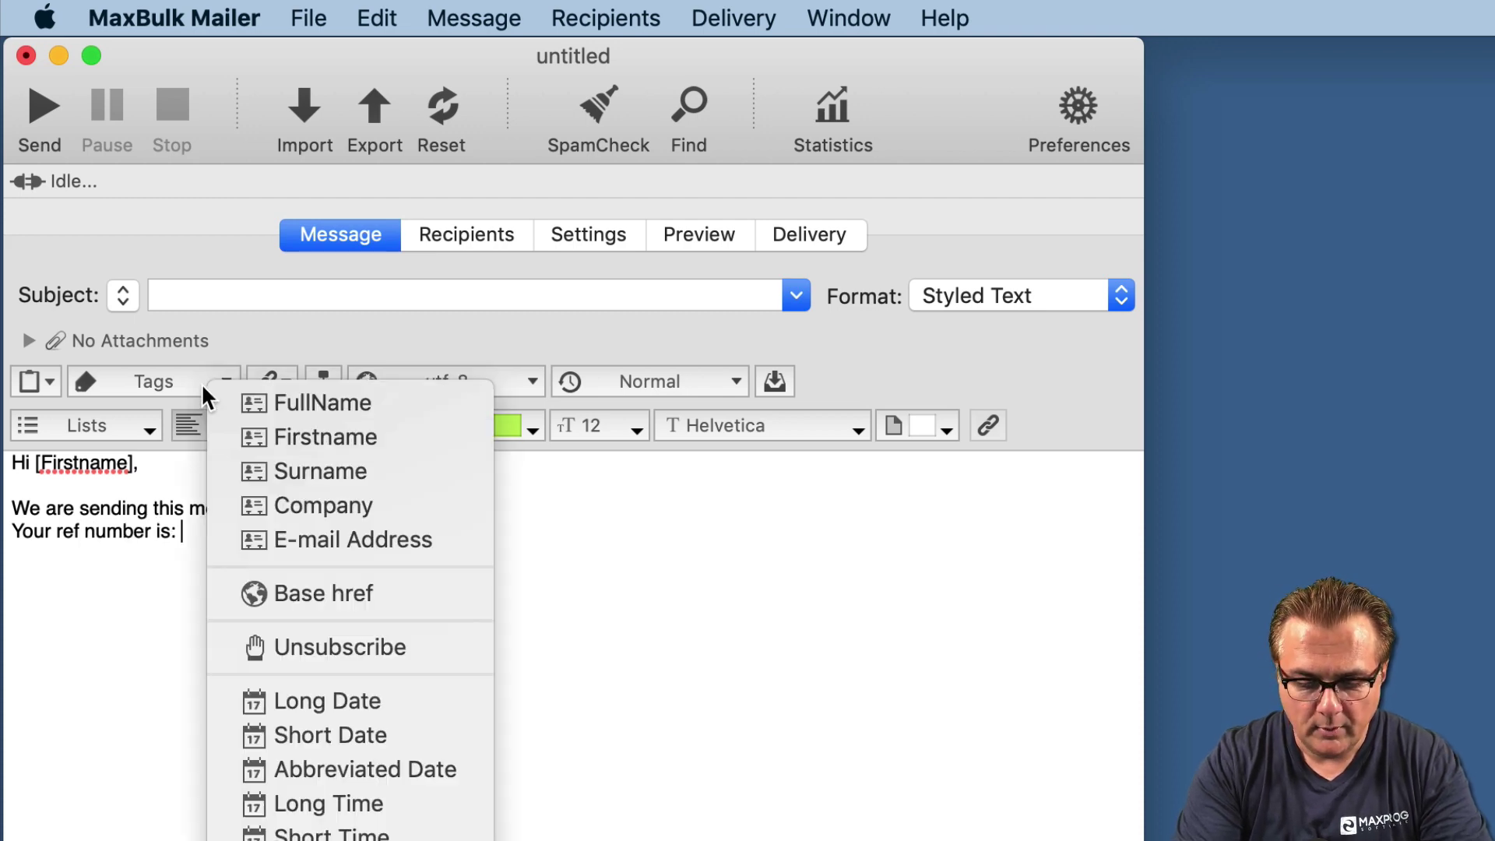
click(311, 837)
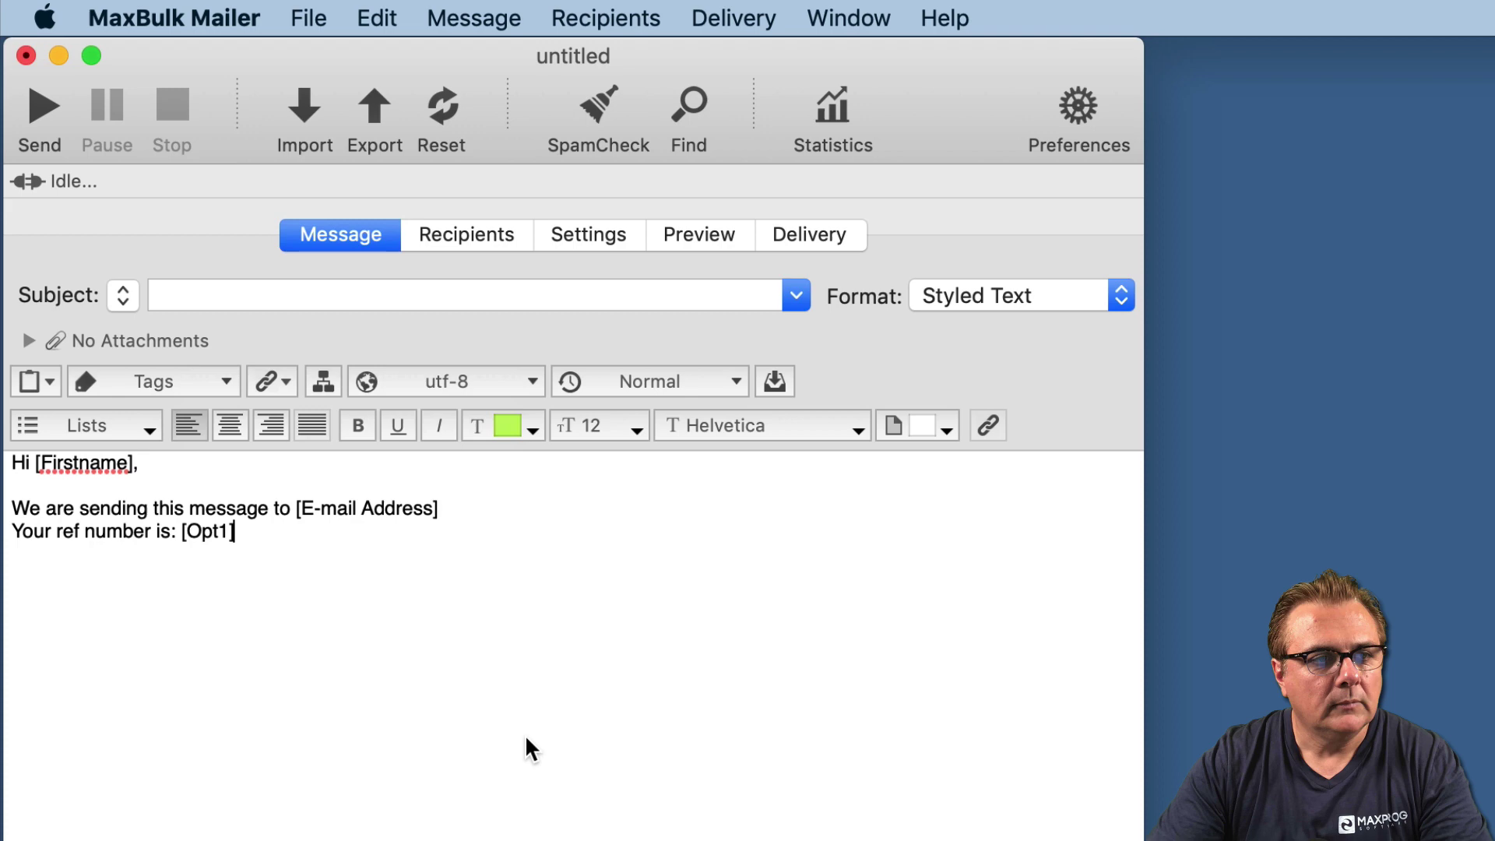
Step: Preview each recipient to confirm reference numbers 123 through 888 fill in
click(707, 235)
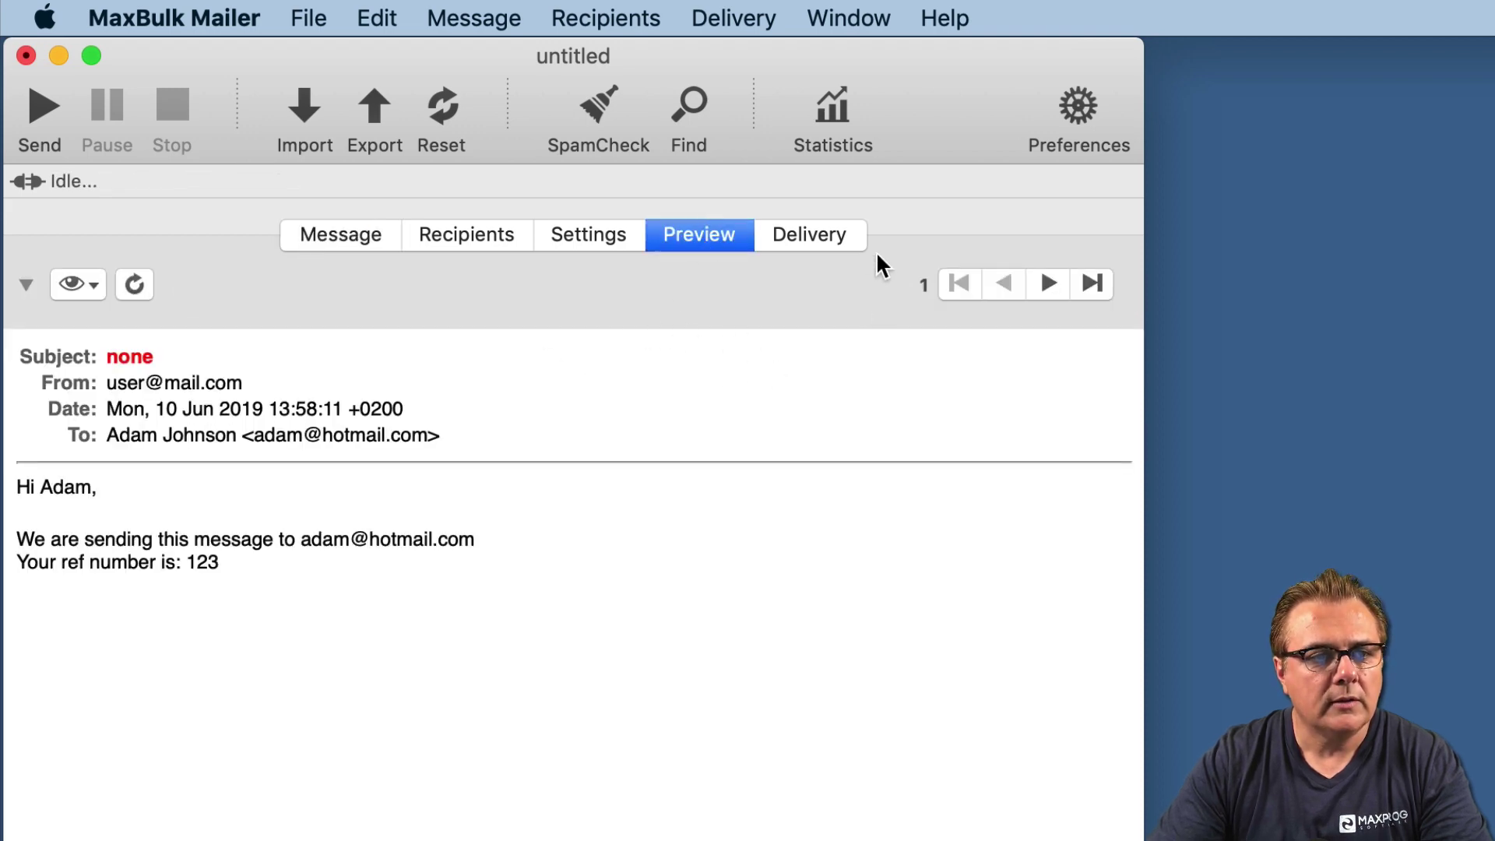
click(1048, 282)
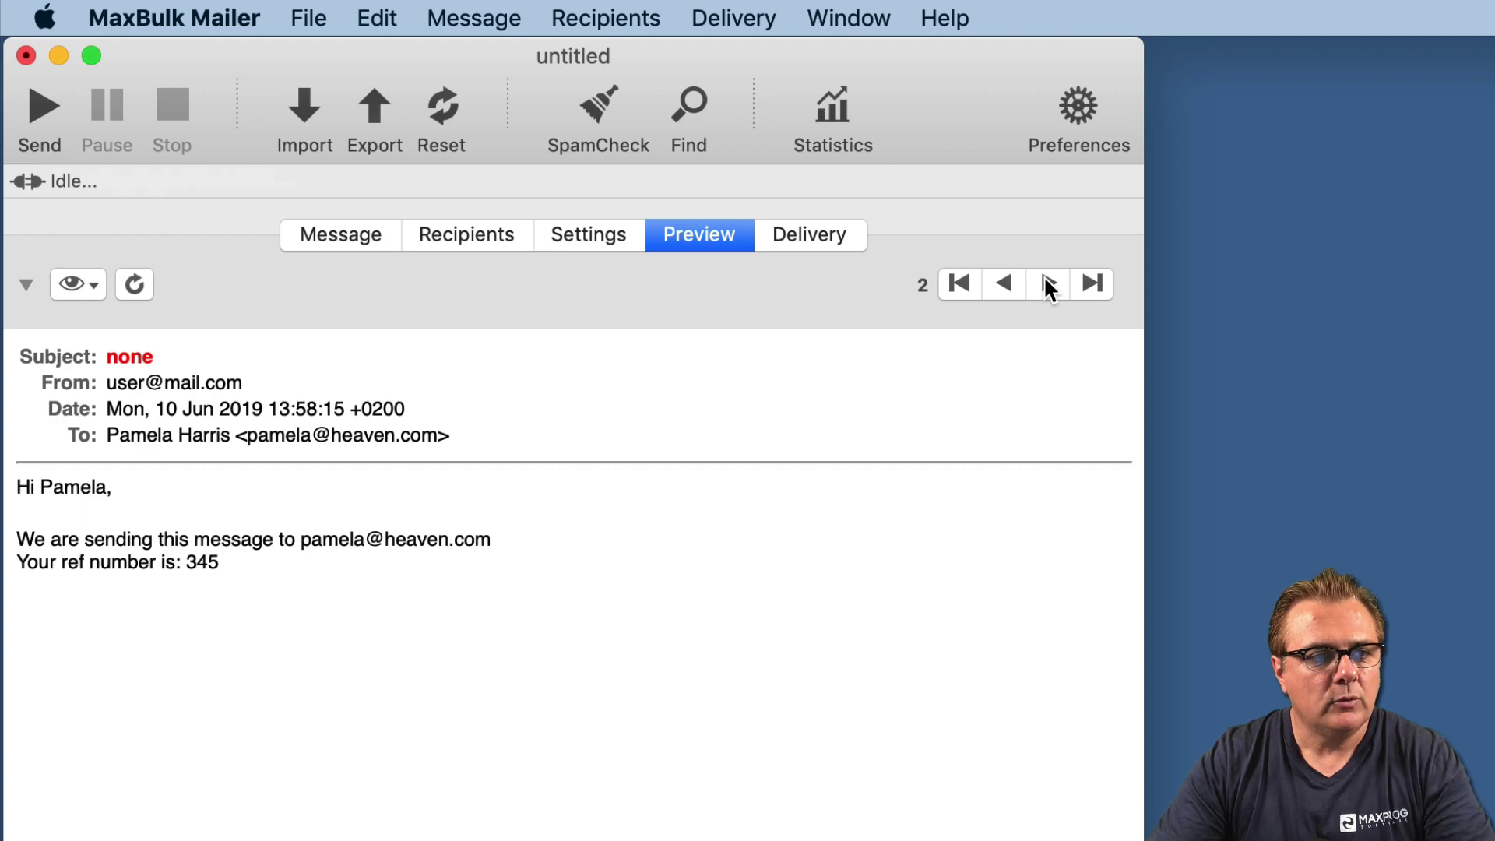
click(1048, 282)
click(1048, 282)
click(1048, 283)
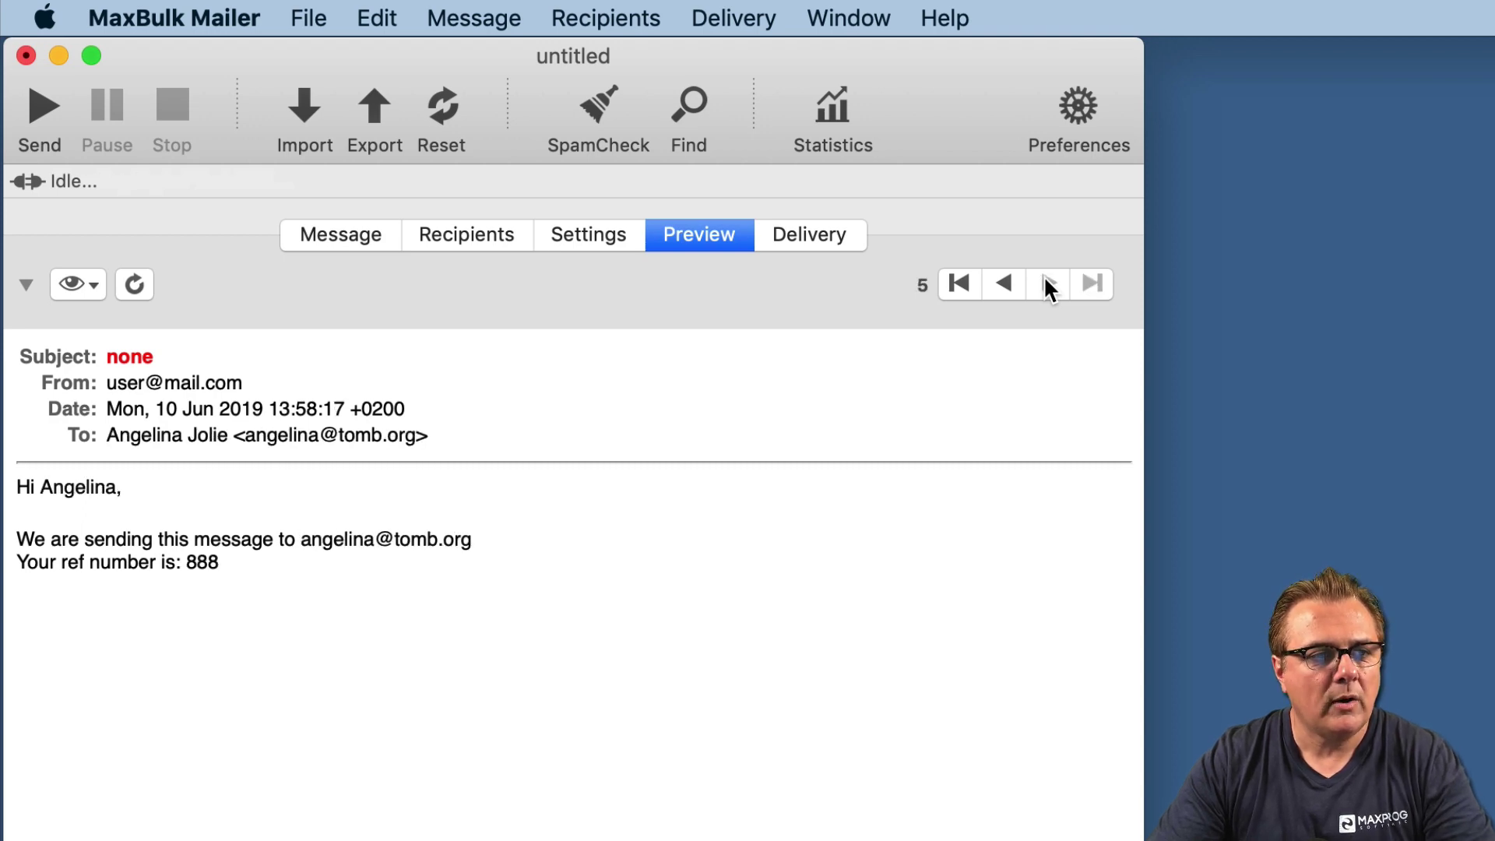
click(997, 284)
click(997, 284)
click(997, 284)
click(996, 284)
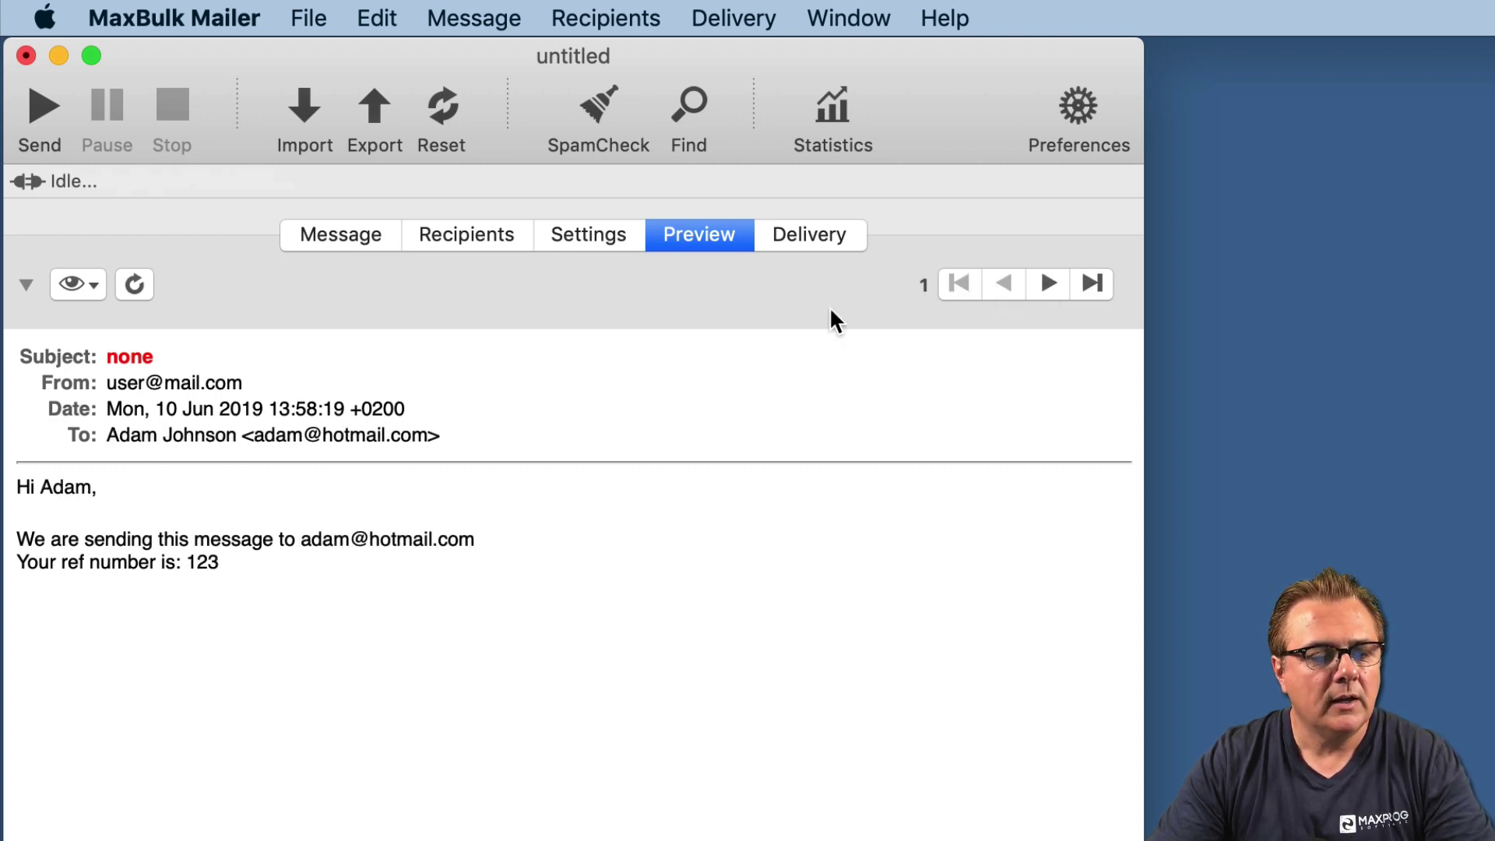
Step: Select Opt1 in the body and enter 'reference' as its new name in Rename Tags
click(343, 241)
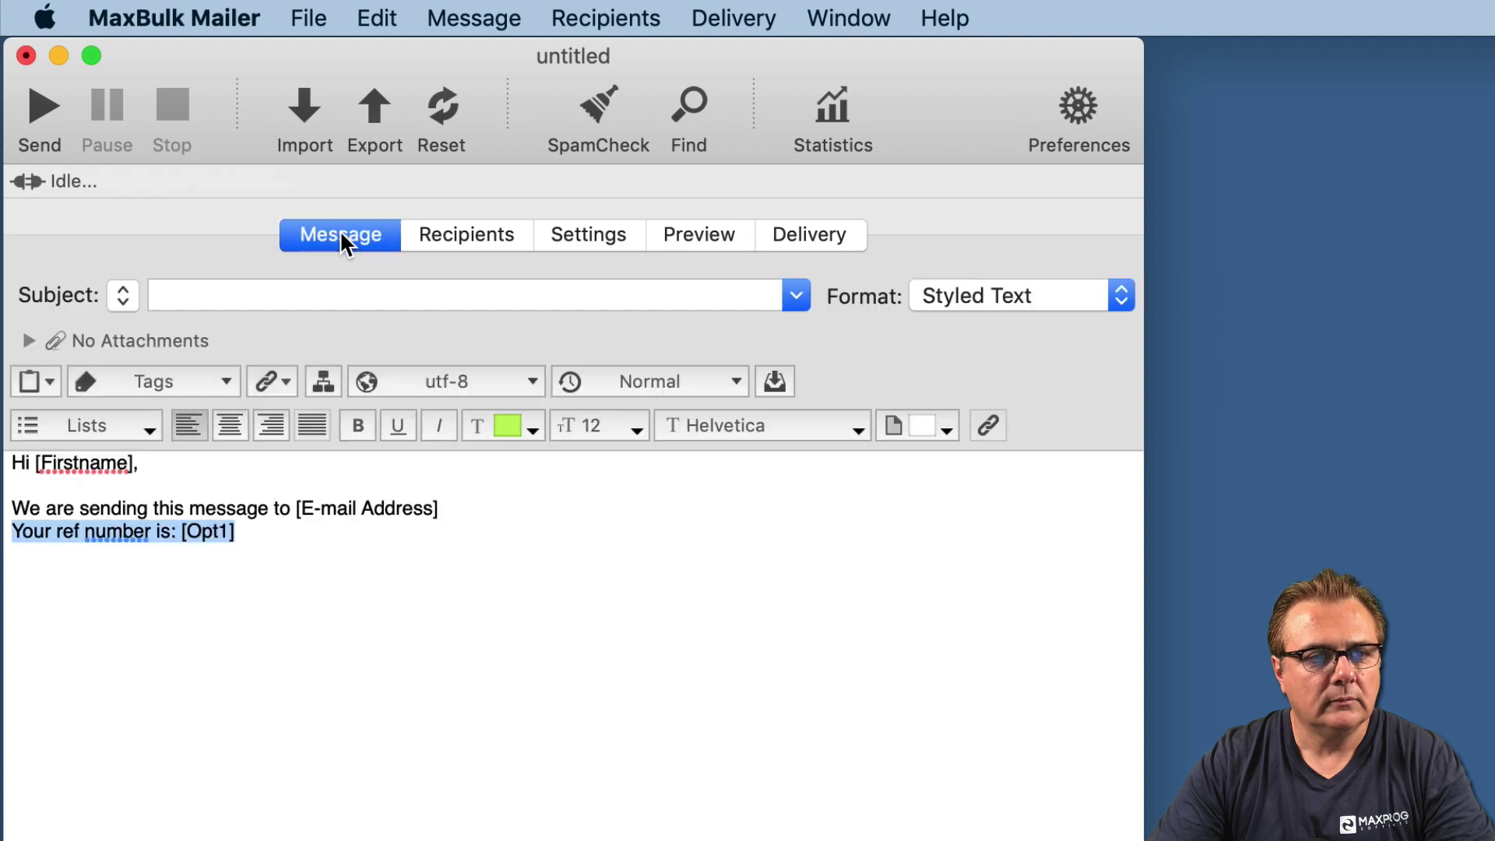
click(253, 530)
double_click(208, 531)
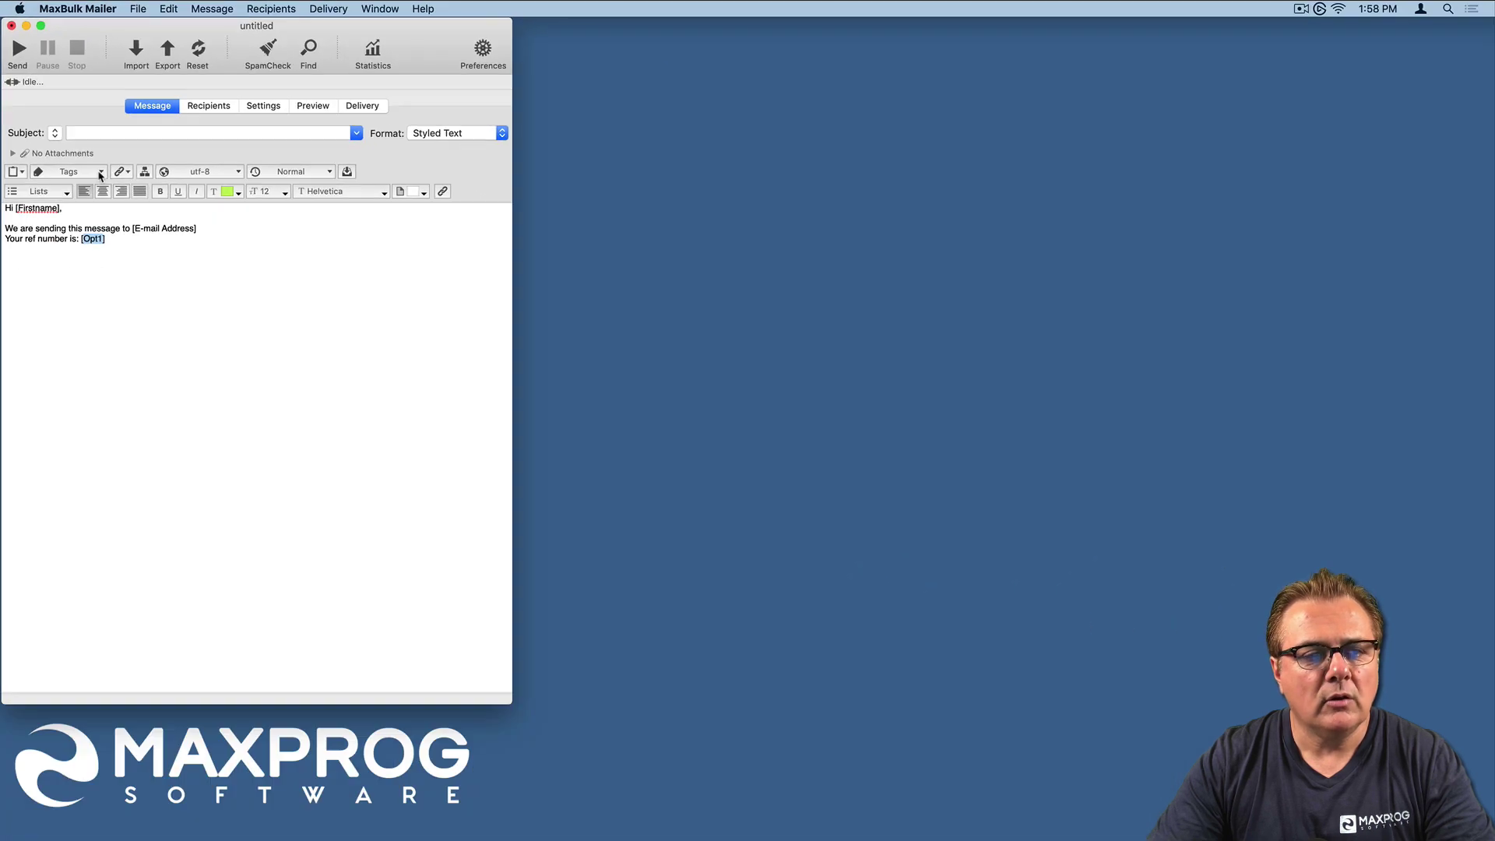
click(168, 9)
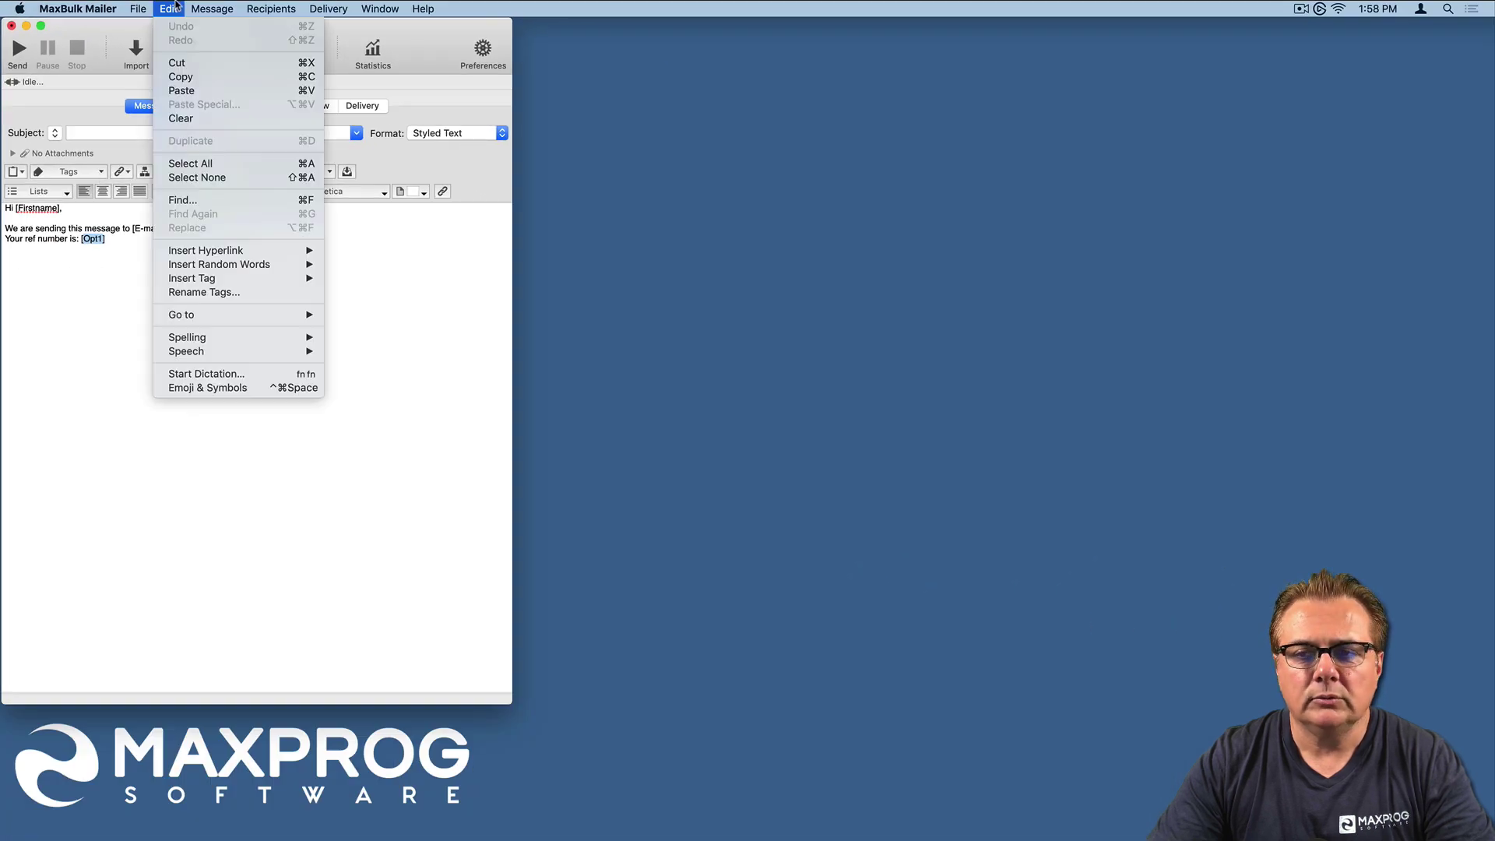
click(206, 292)
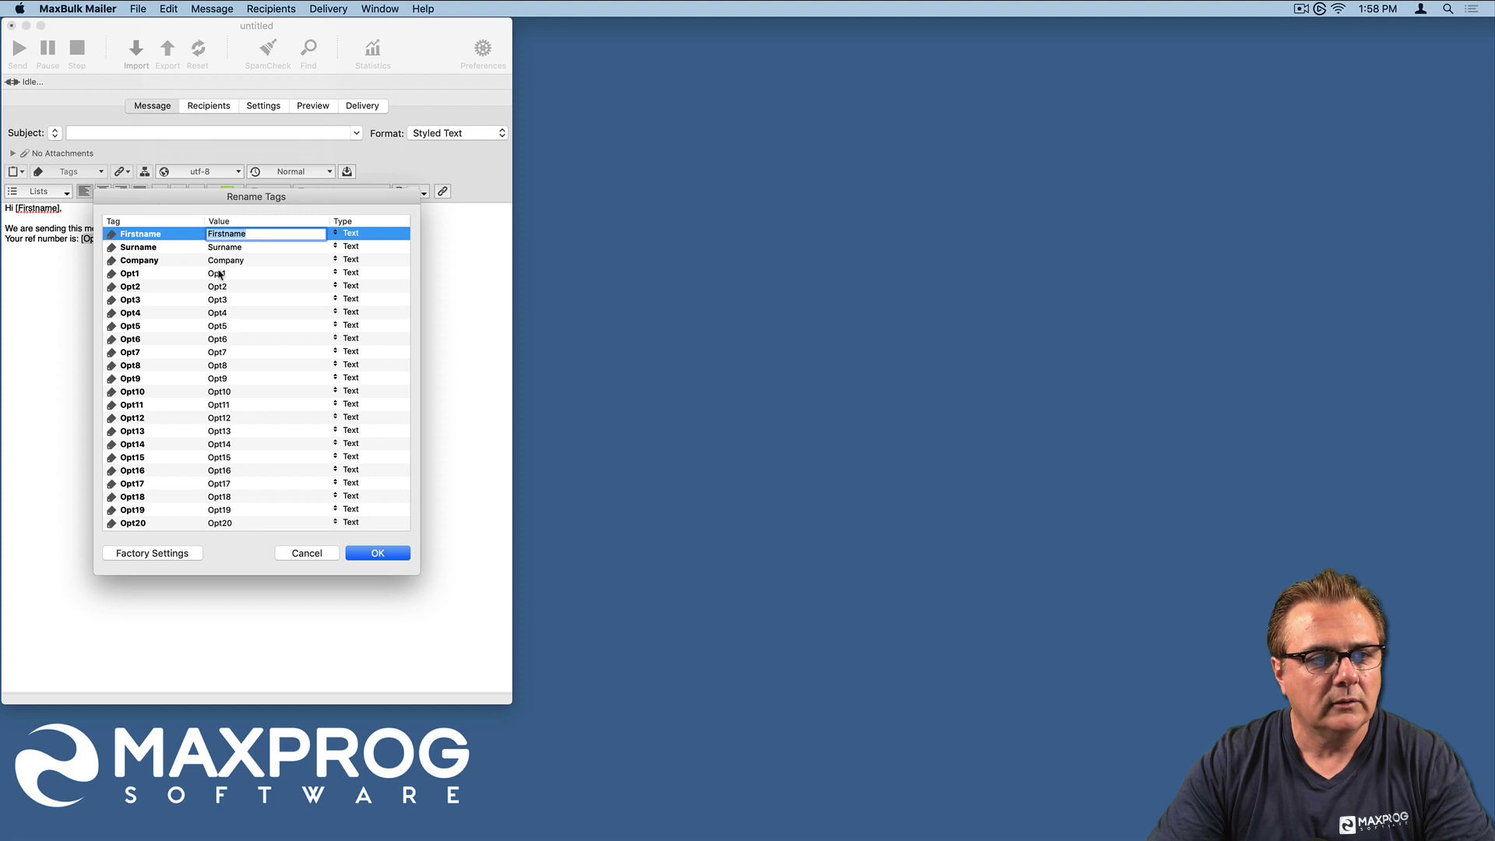
click(222, 272)
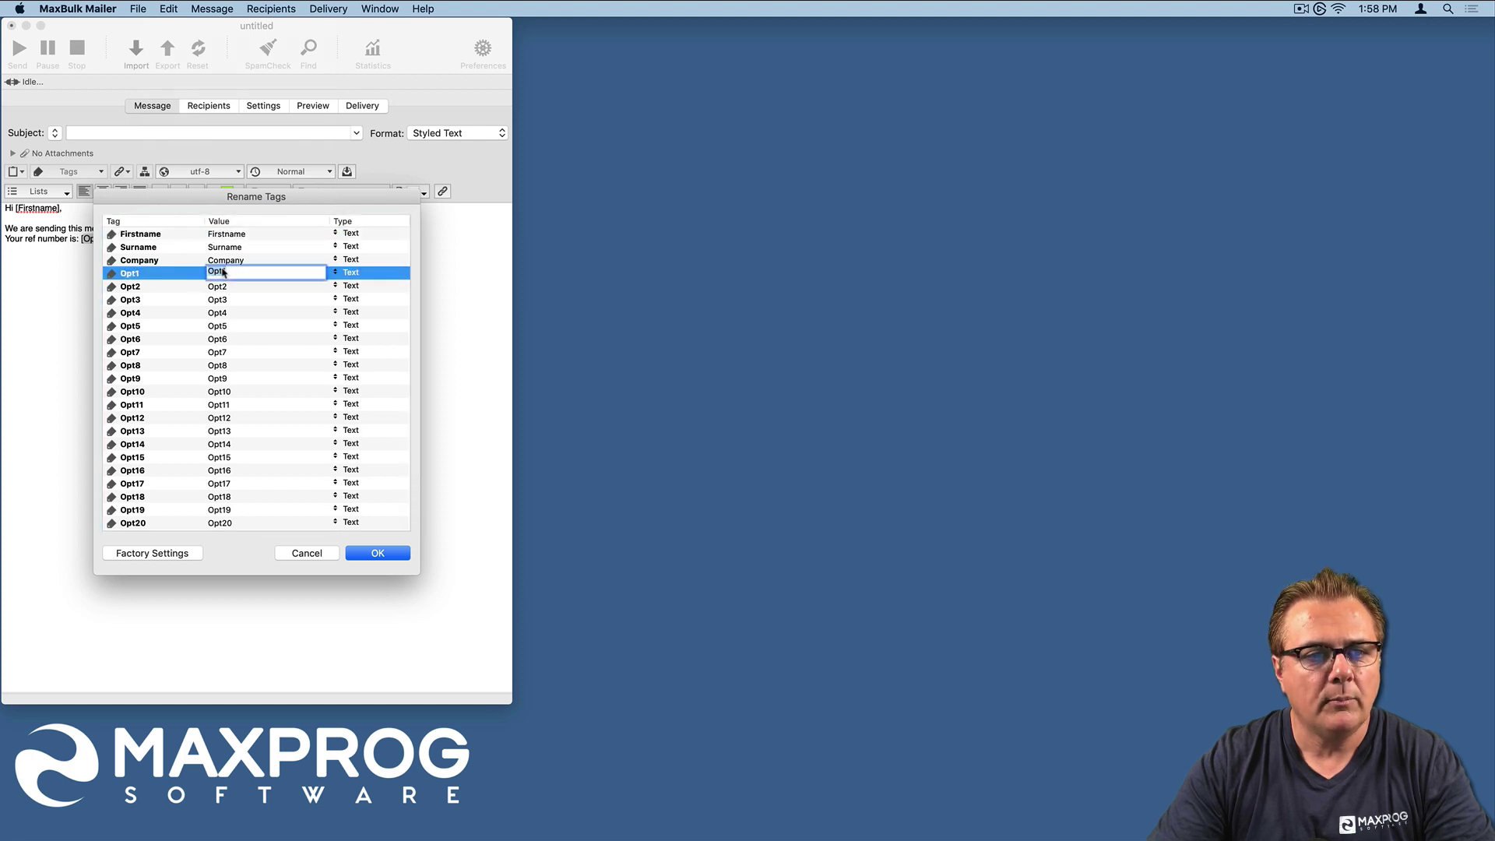
text(refewrencx)
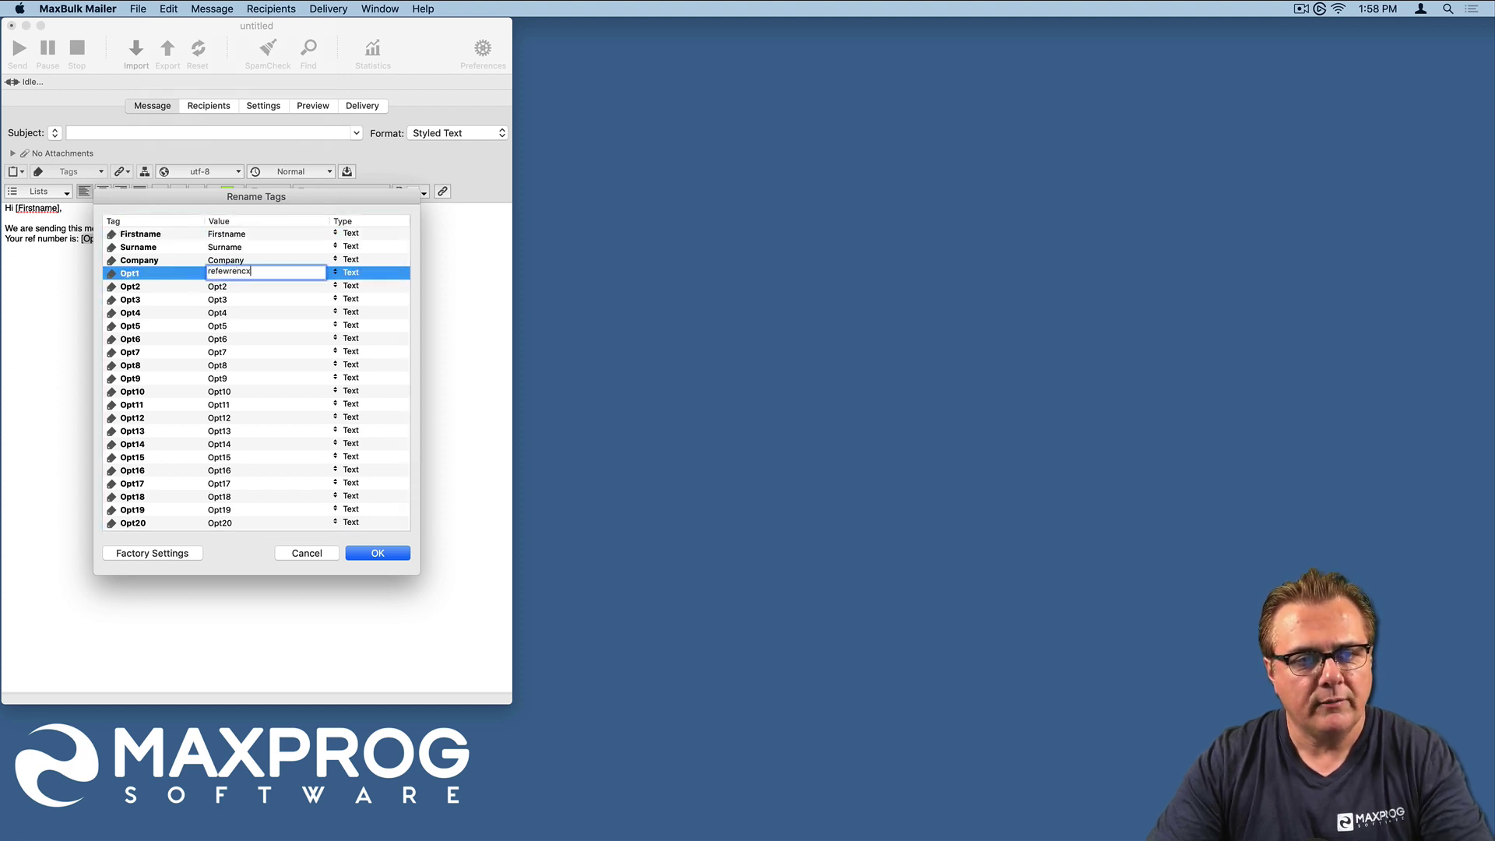
key(BackSpace)
key(BackSpace)
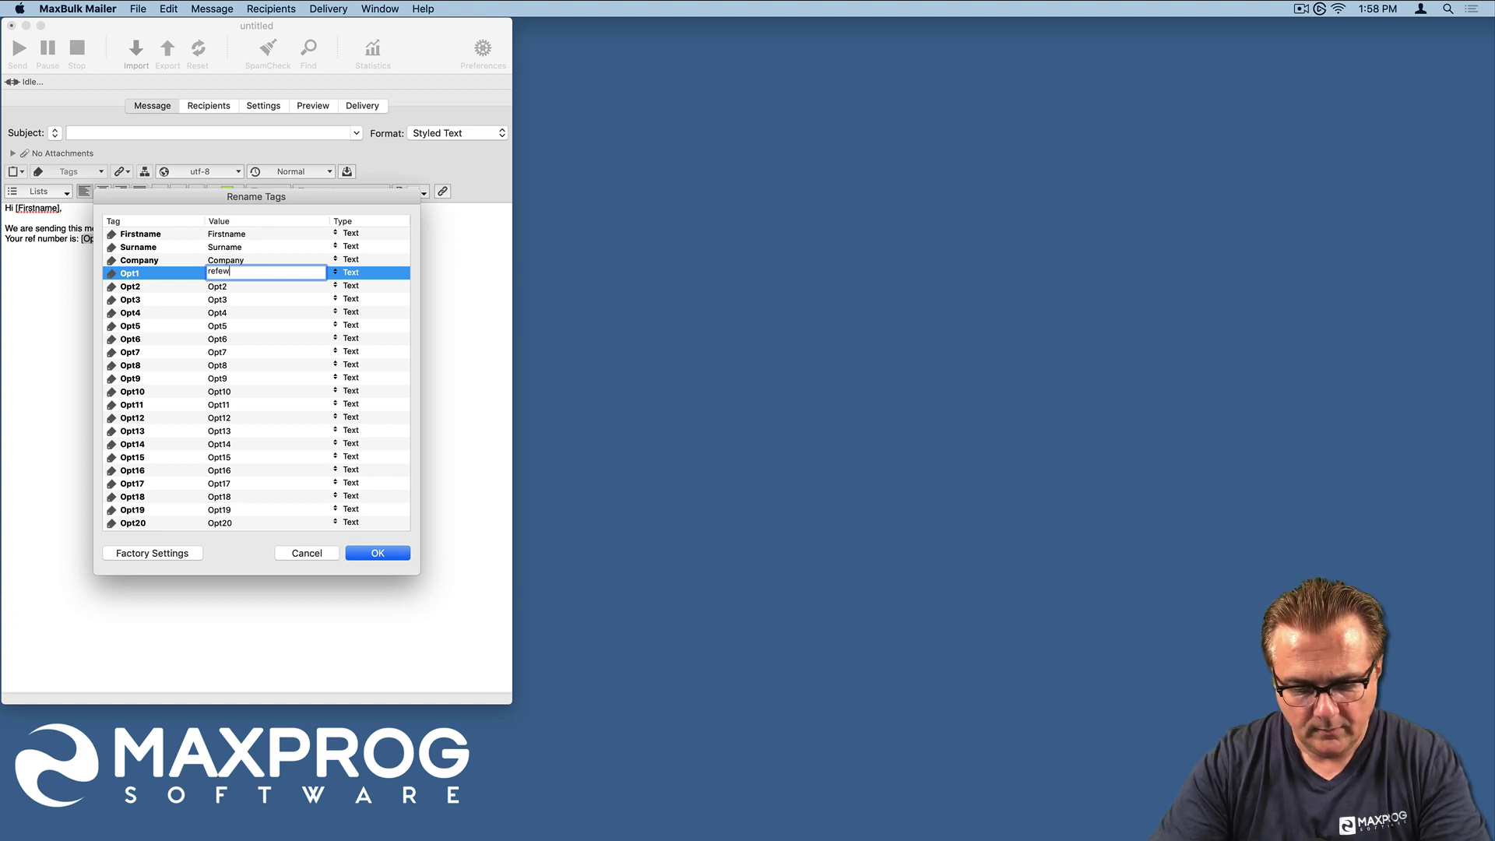
key(BackSpace)
text(renxce)
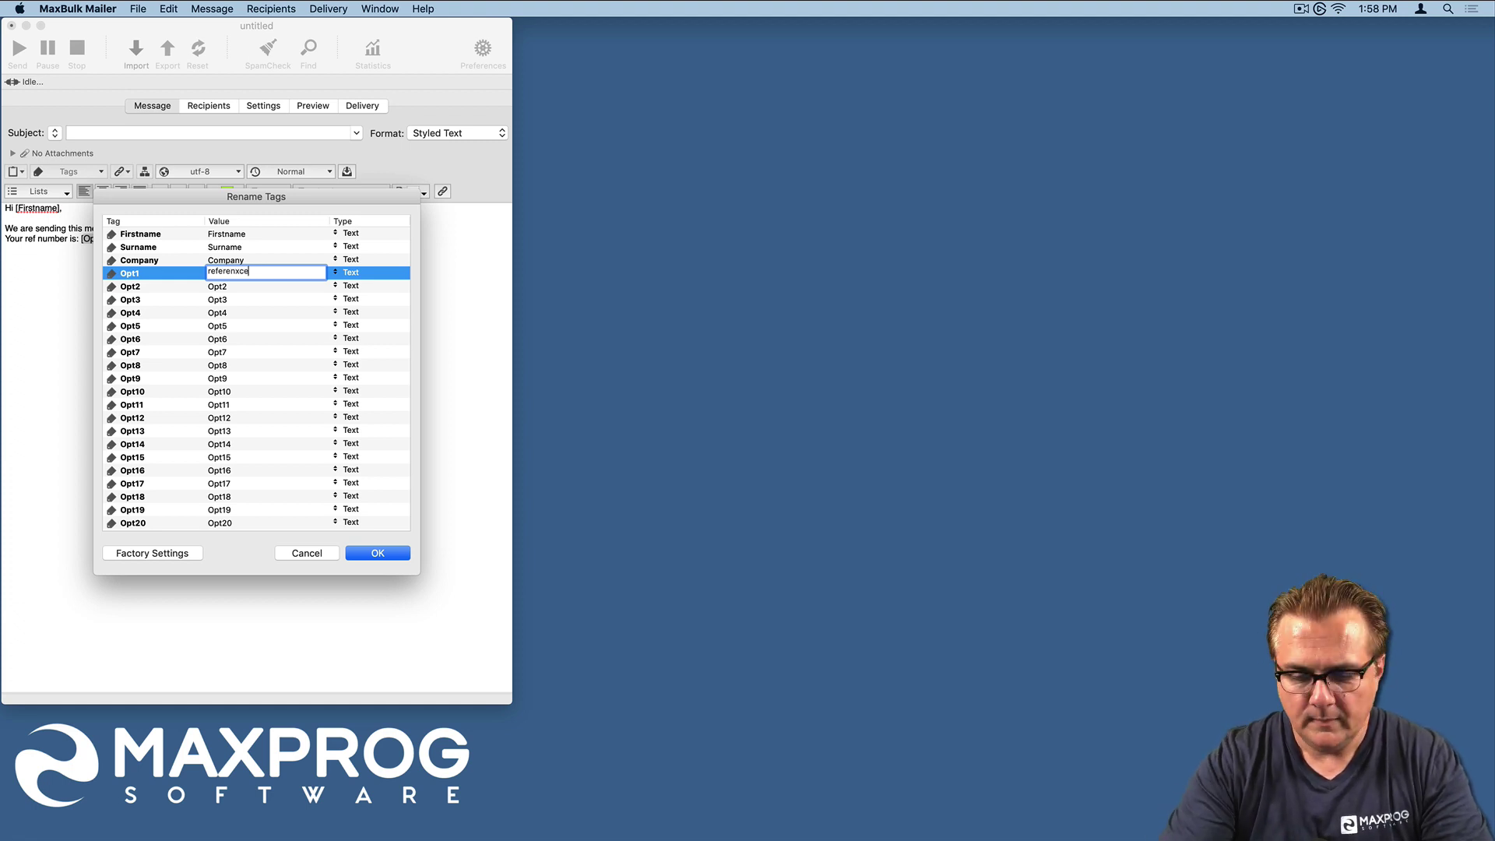
key(BackSpace)
key(BackSpace)
Step: Confirm the rename and change the body's tag from [Opt1] to [reference]
text(ce)
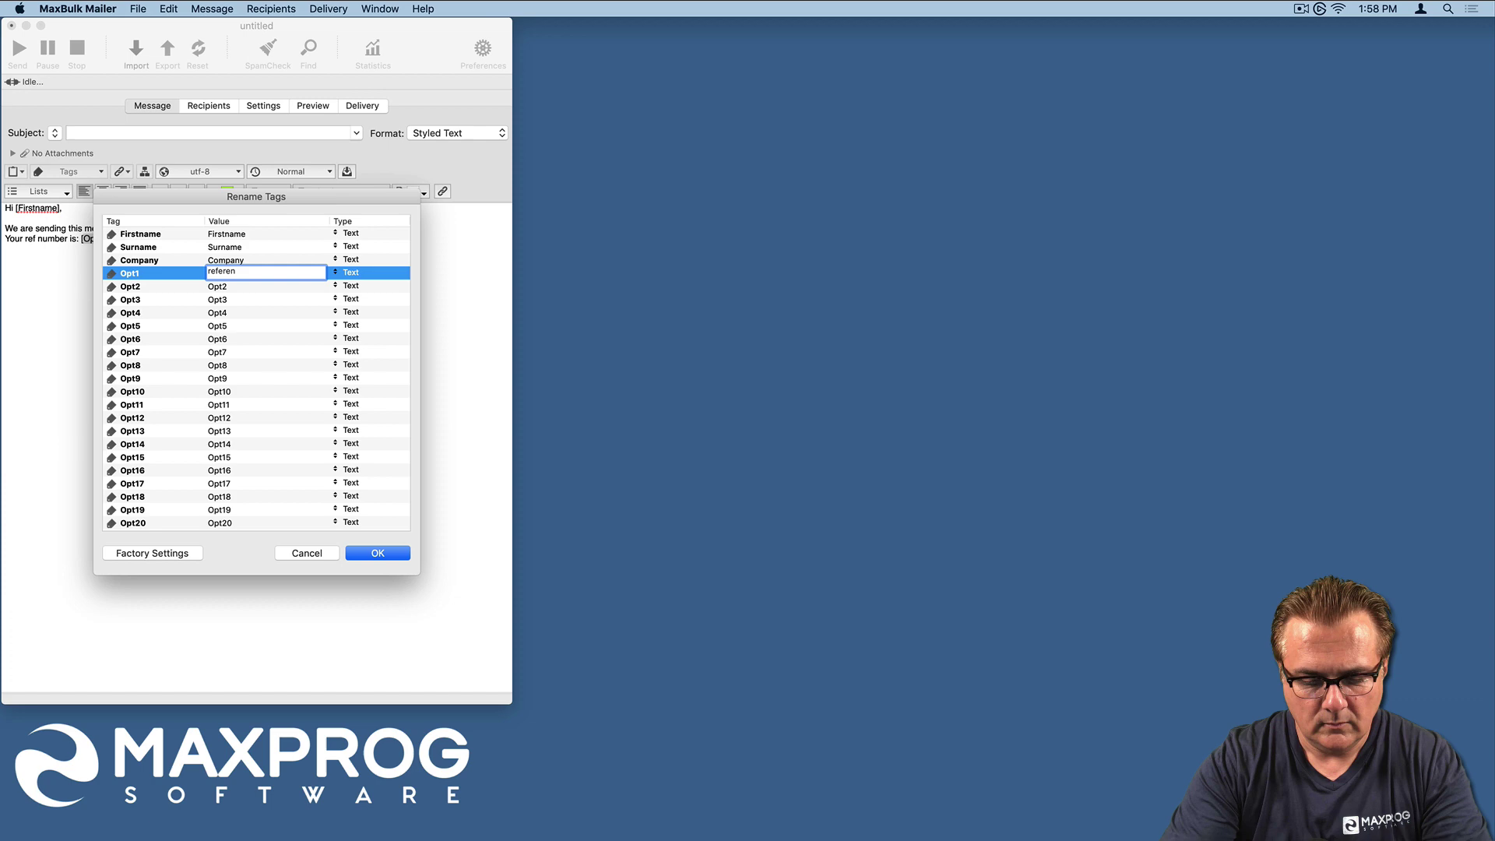
click(377, 555)
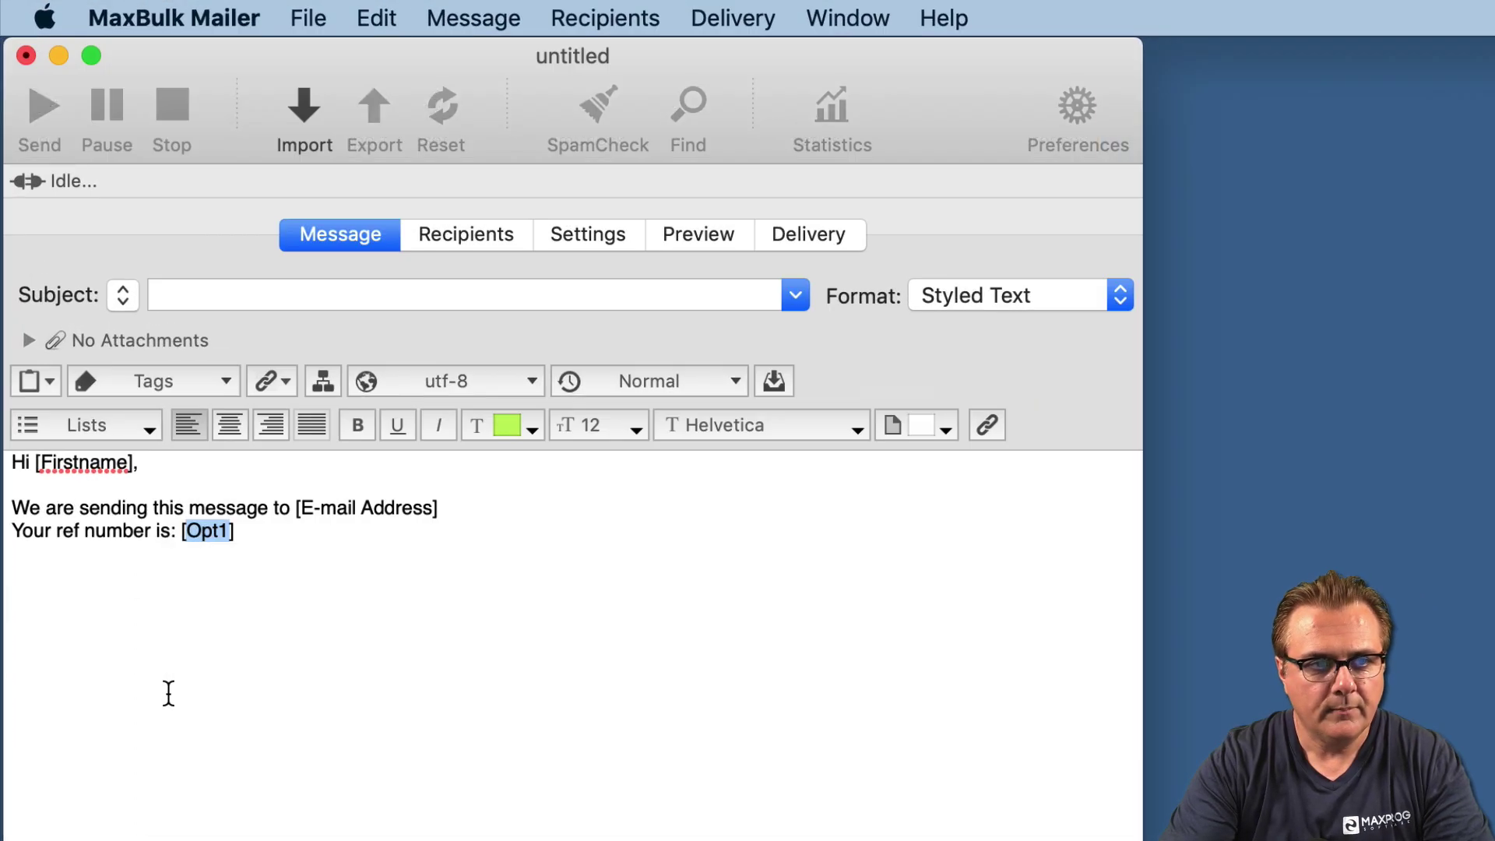
click(91, 239)
double_click(204, 532)
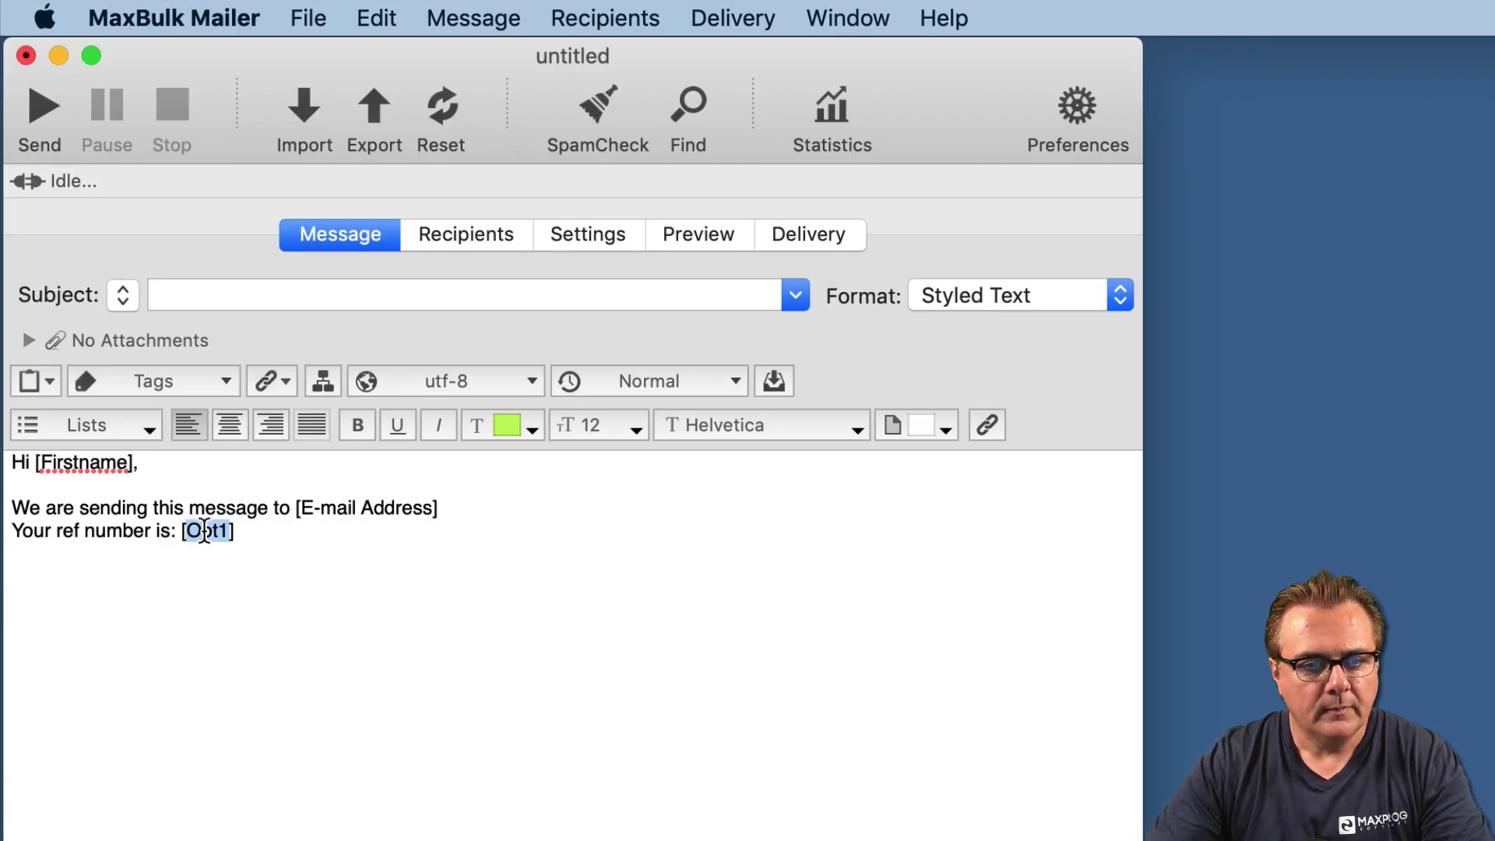
text(r)
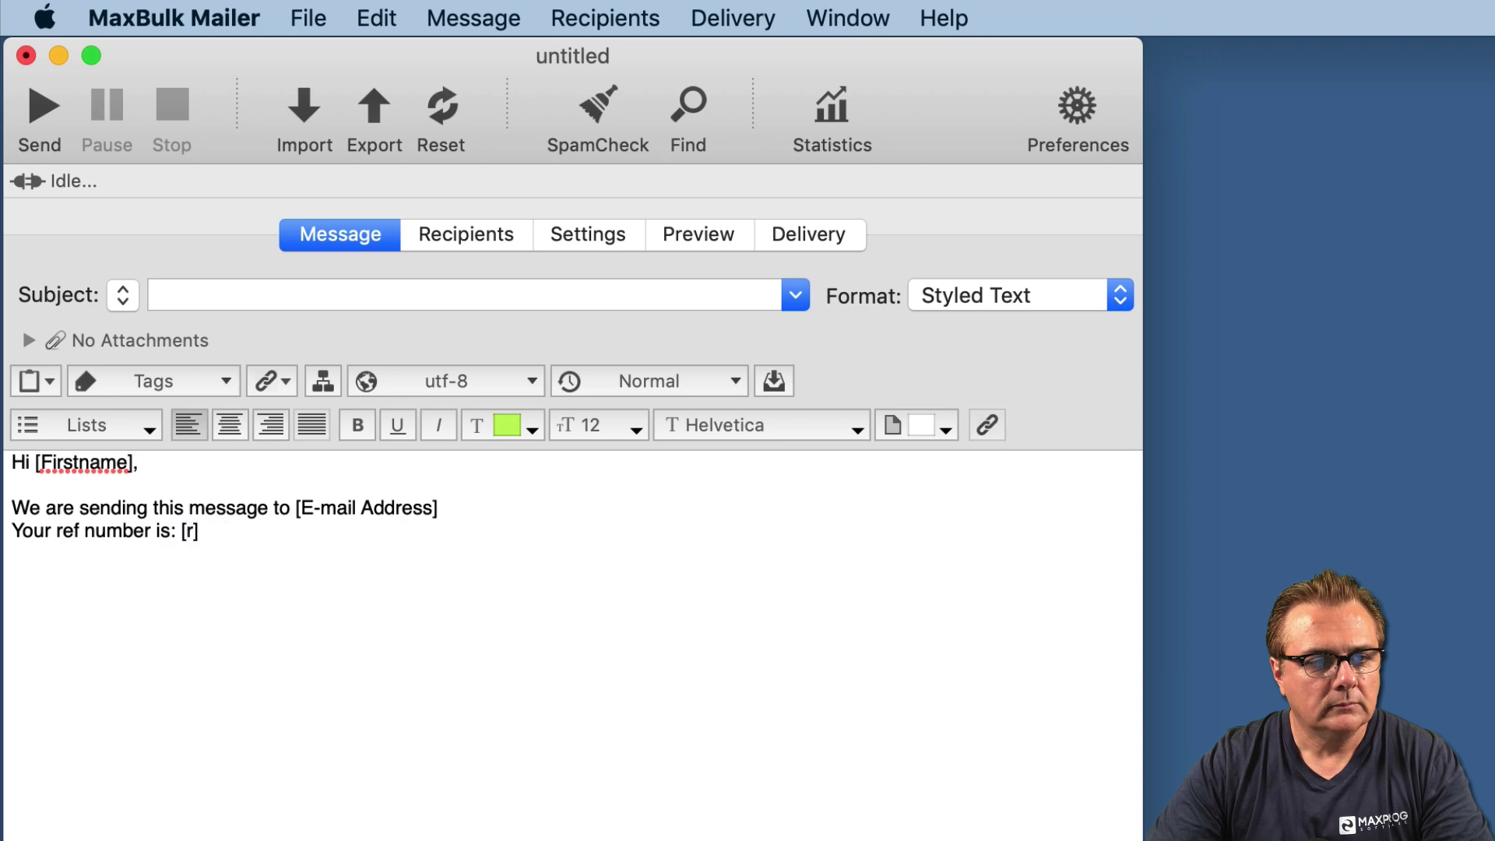
text(eference)
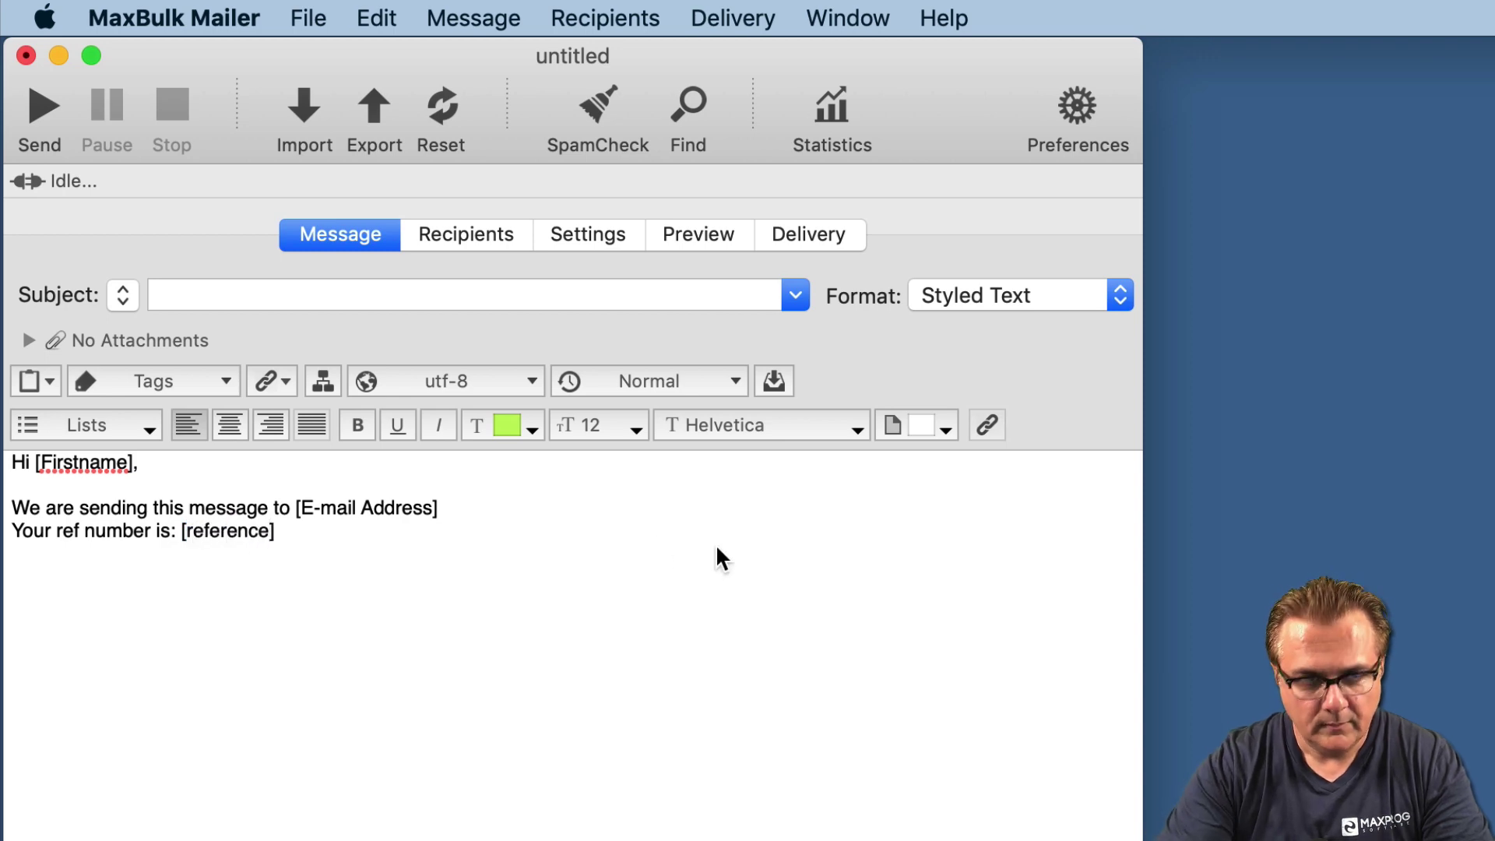
Step: Preview every recipient to check each reference number fills in correctly
click(712, 233)
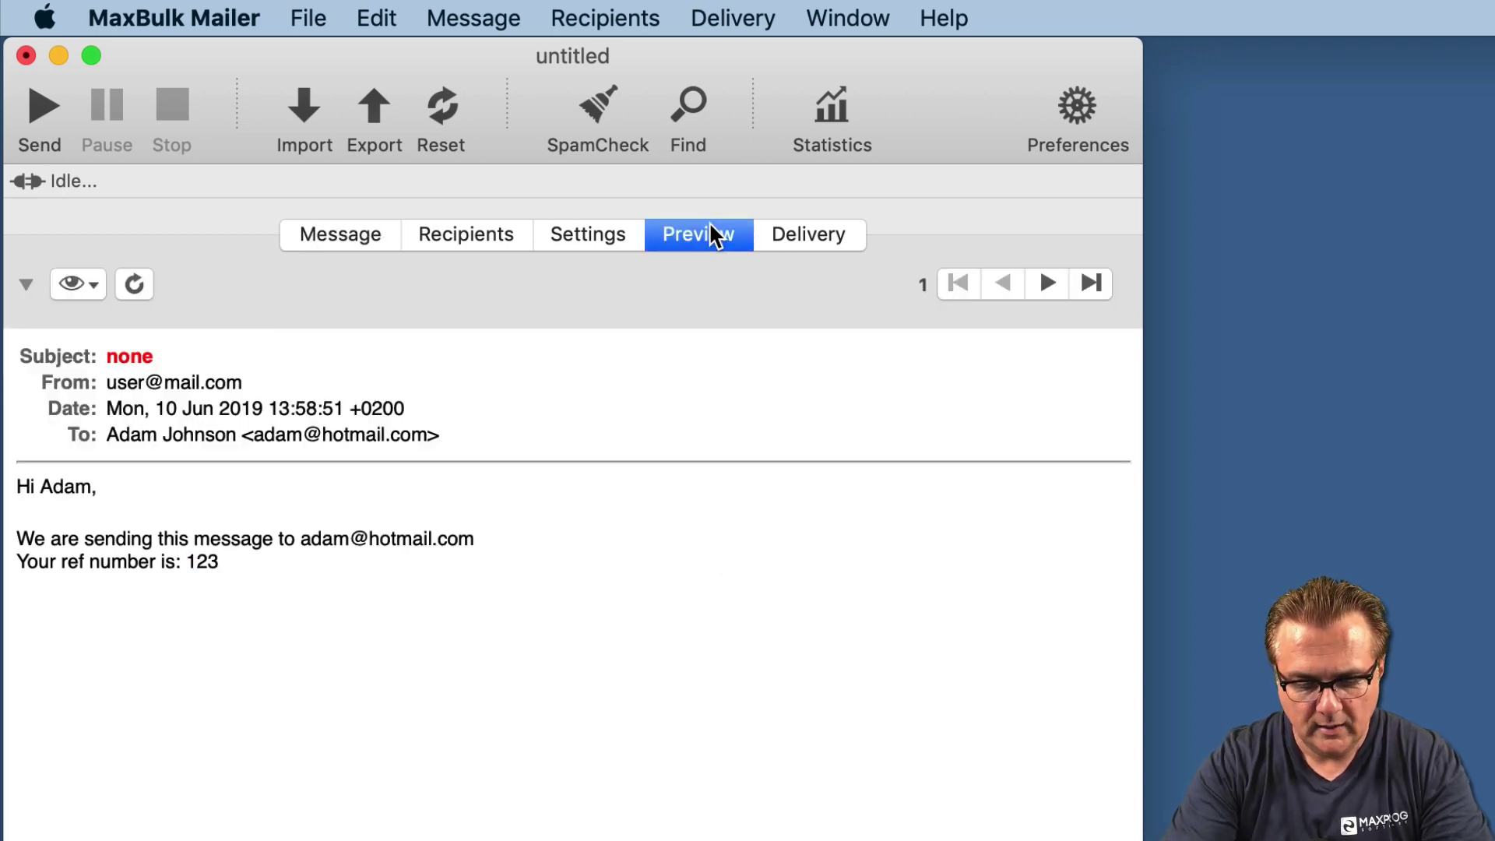
click(1057, 288)
click(1056, 288)
click(1056, 288)
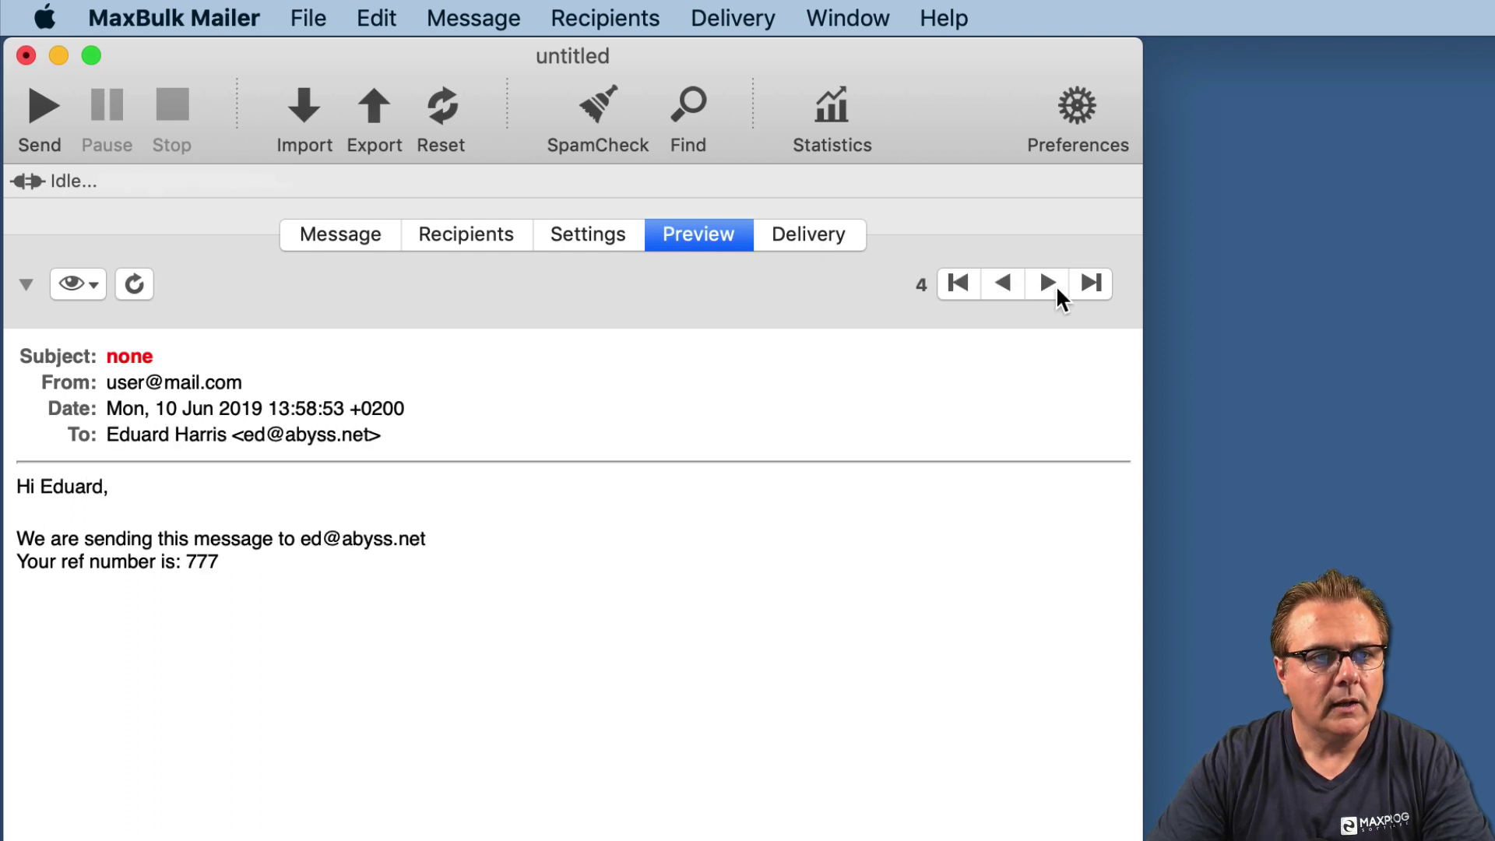
click(1049, 284)
click(1005, 282)
click(1005, 282)
click(1005, 281)
click(1004, 282)
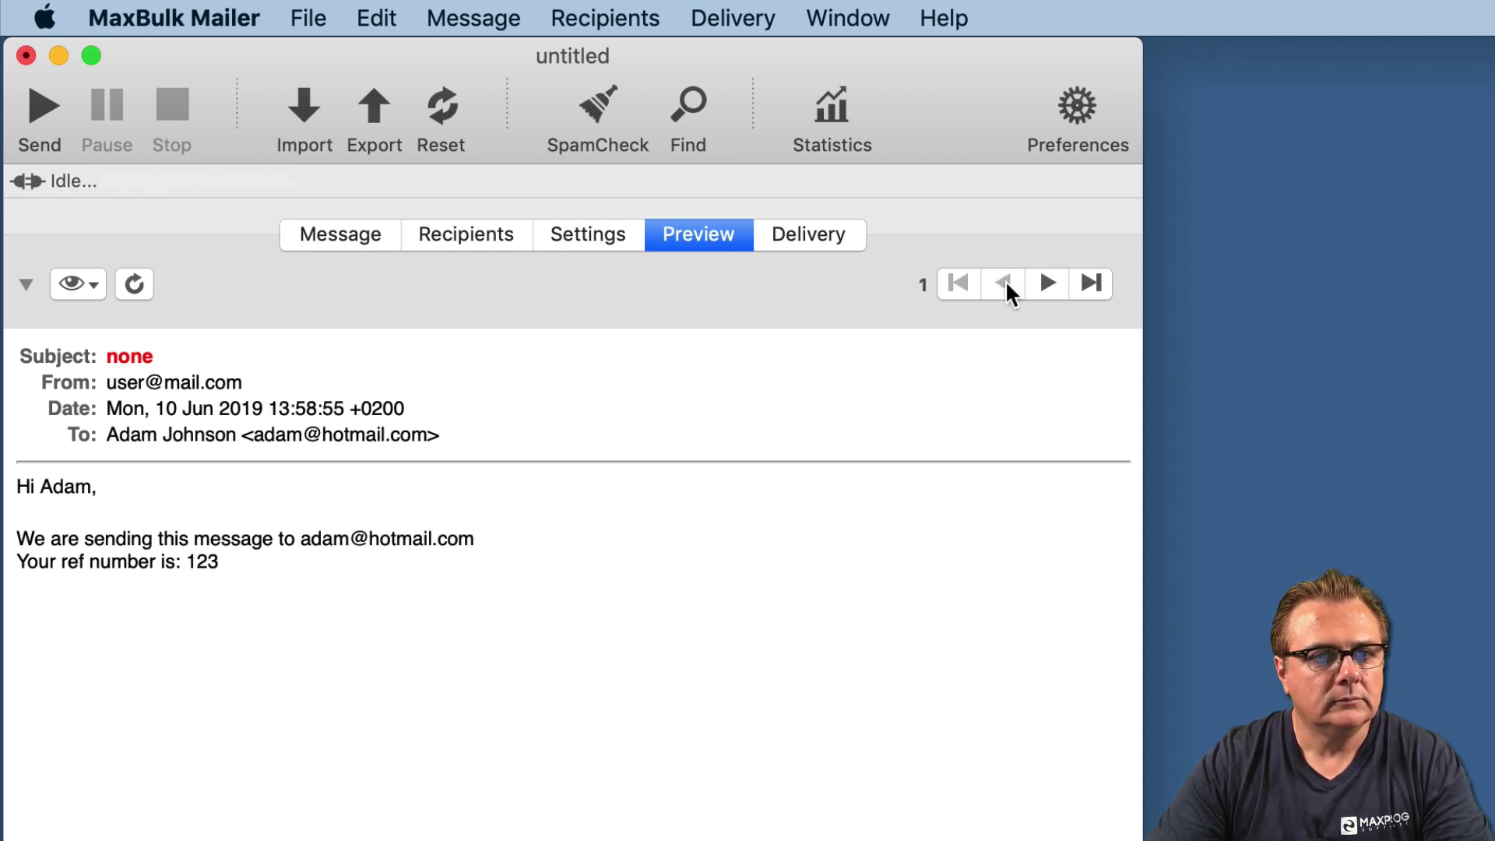
Step: Insert a [Long Date] tag below the ref number line
click(346, 248)
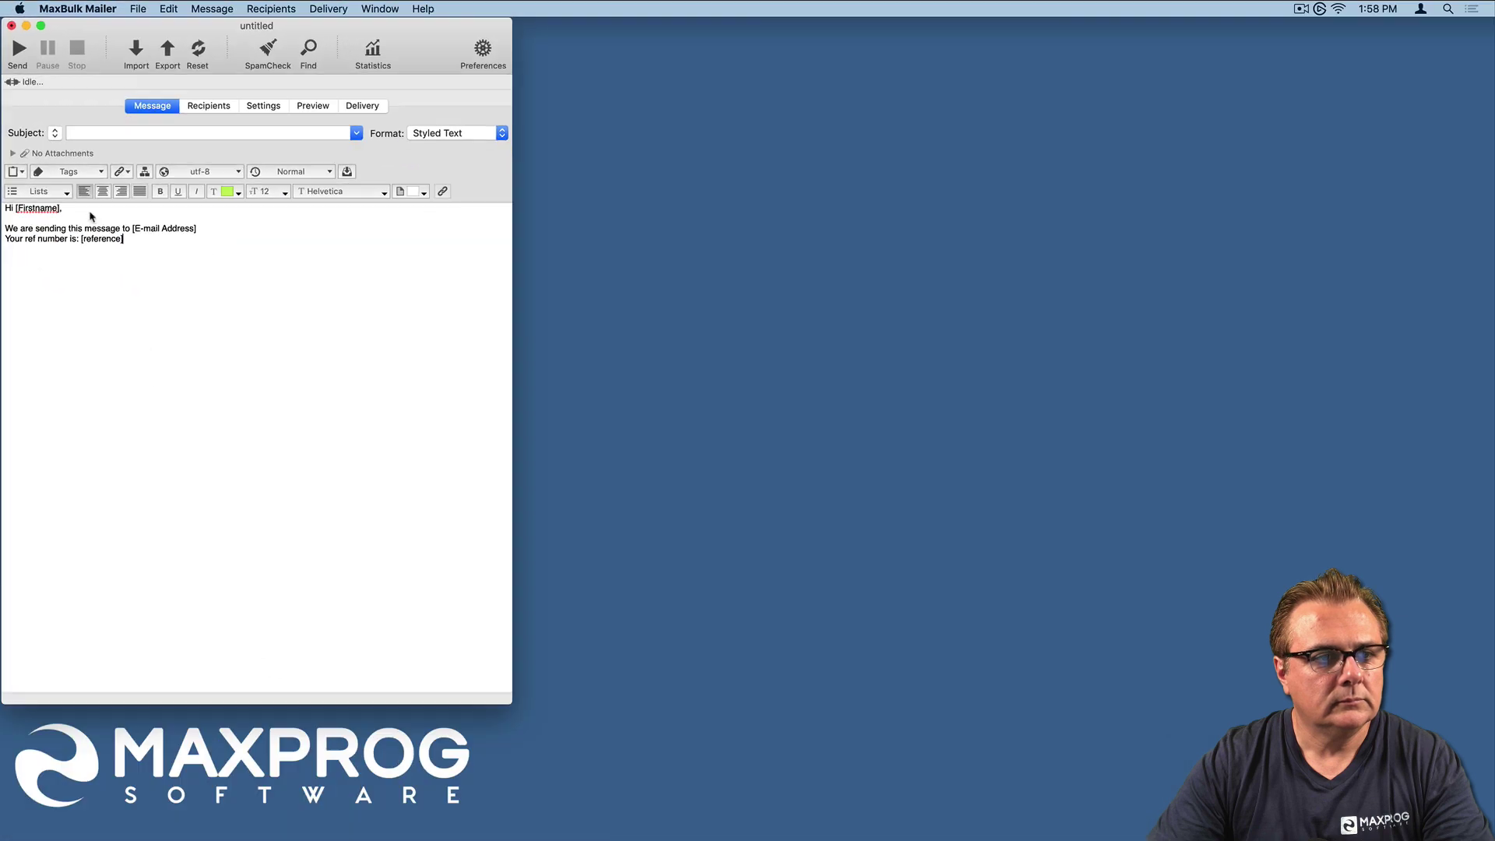
click(91, 172)
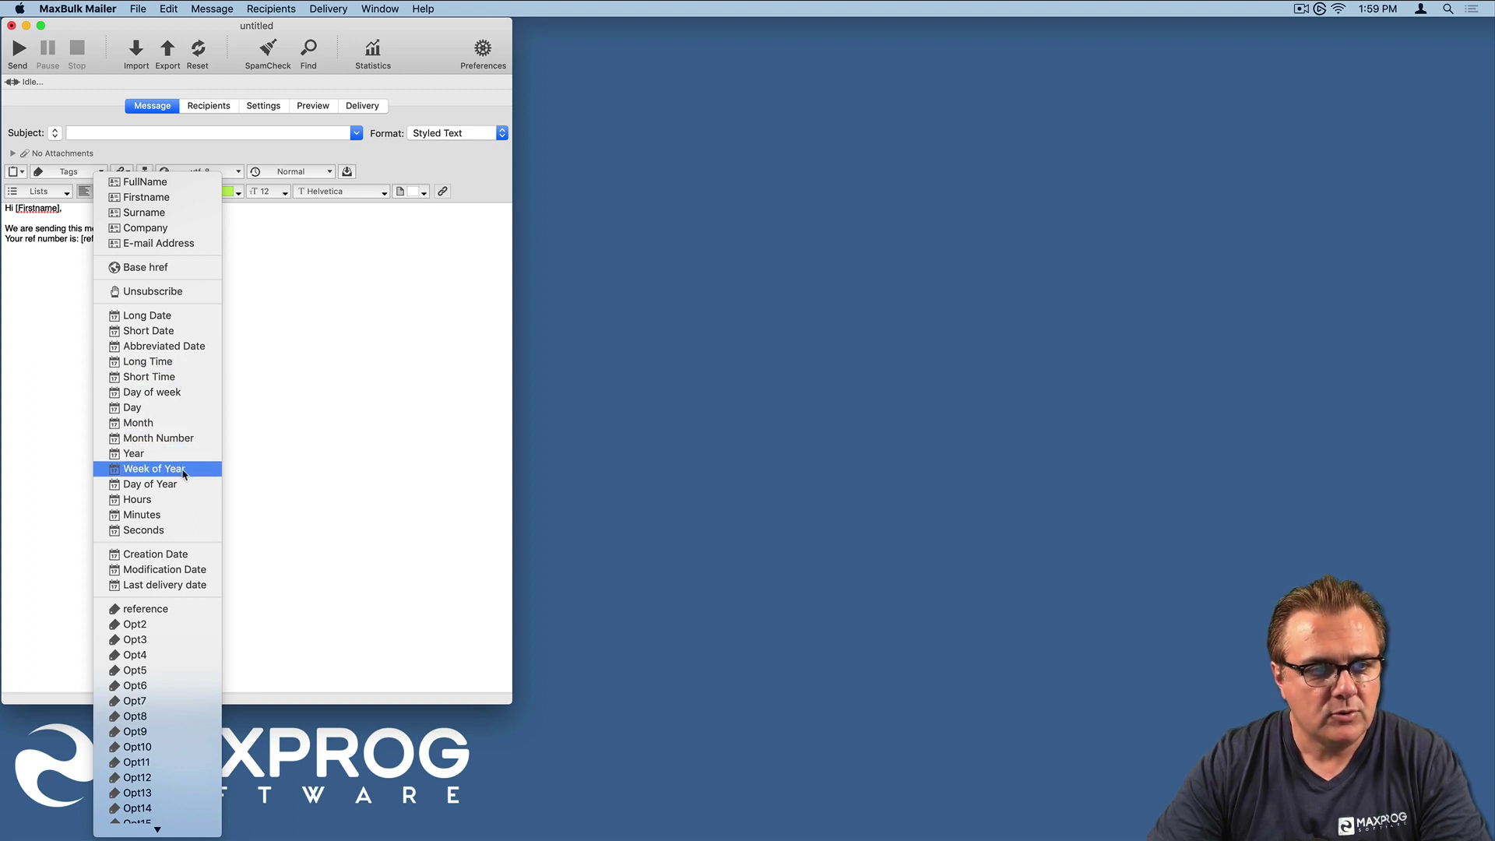
click(35, 435)
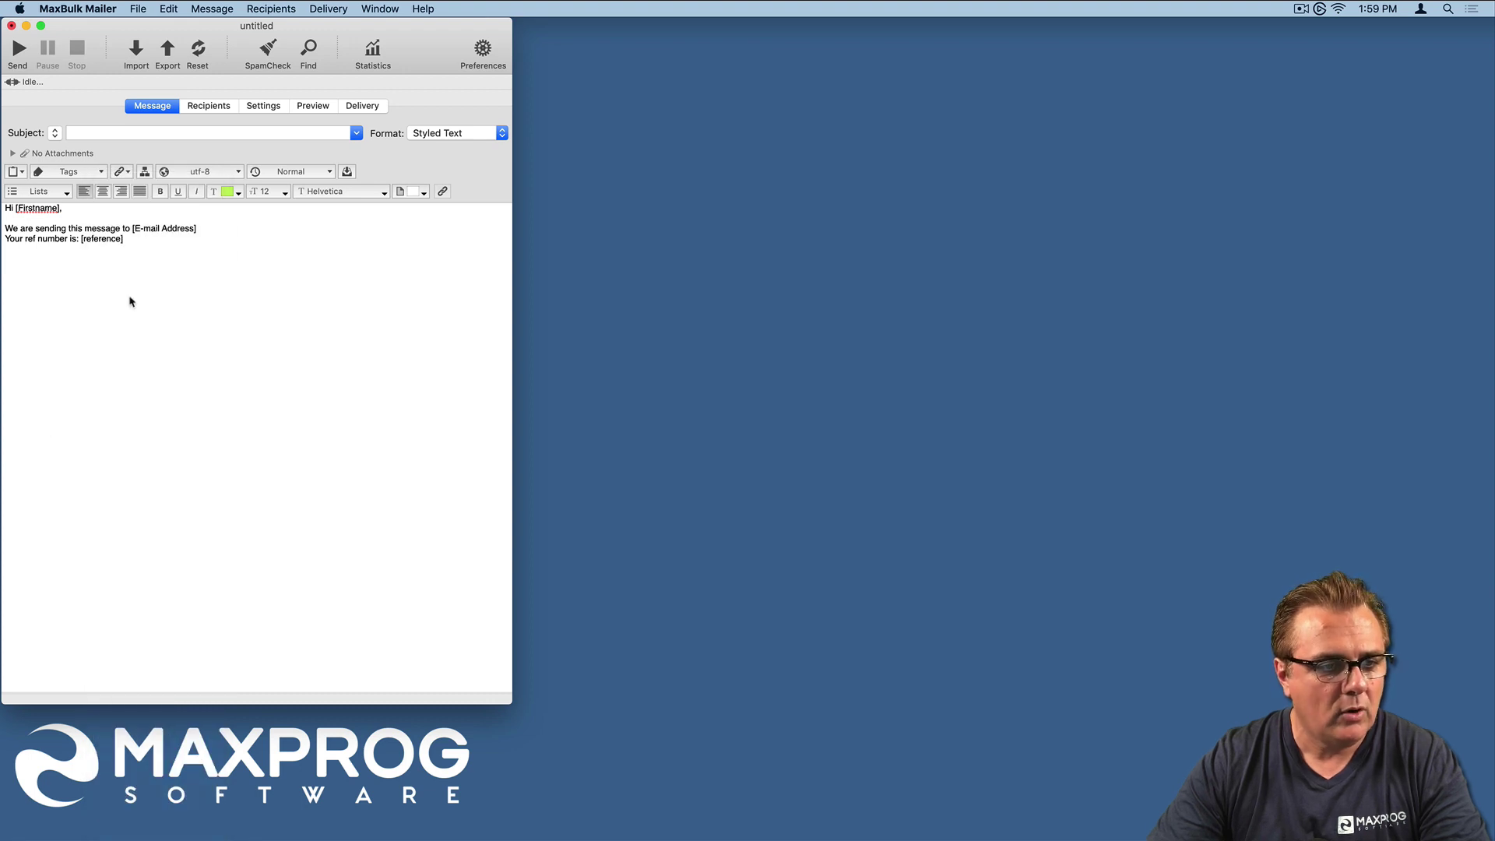
click(99, 172)
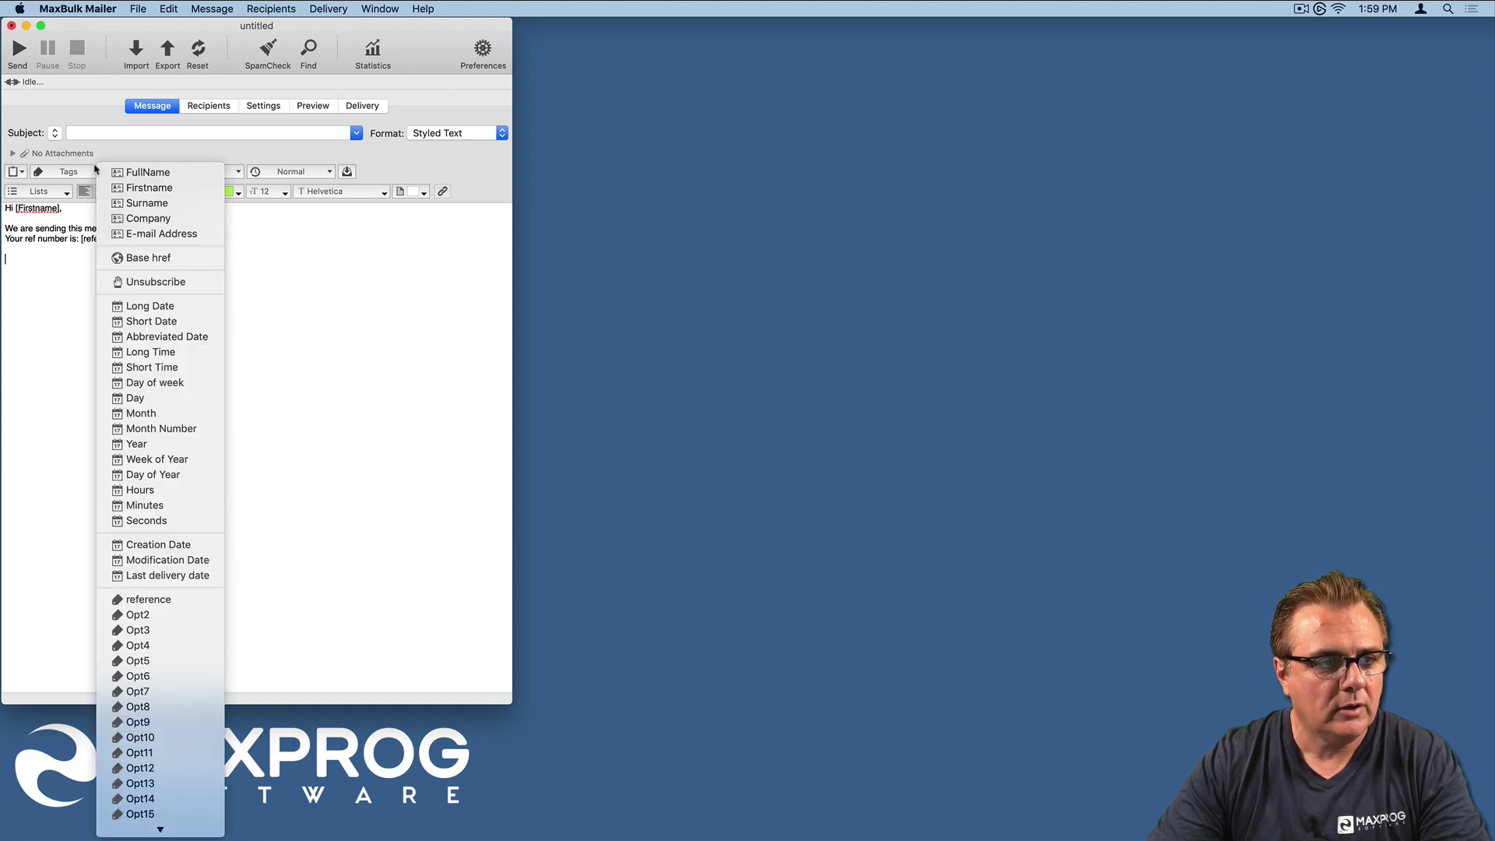
click(172, 308)
Step: Preview the date as 'Monday, 10 June 2019', then start a new line after it
click(314, 111)
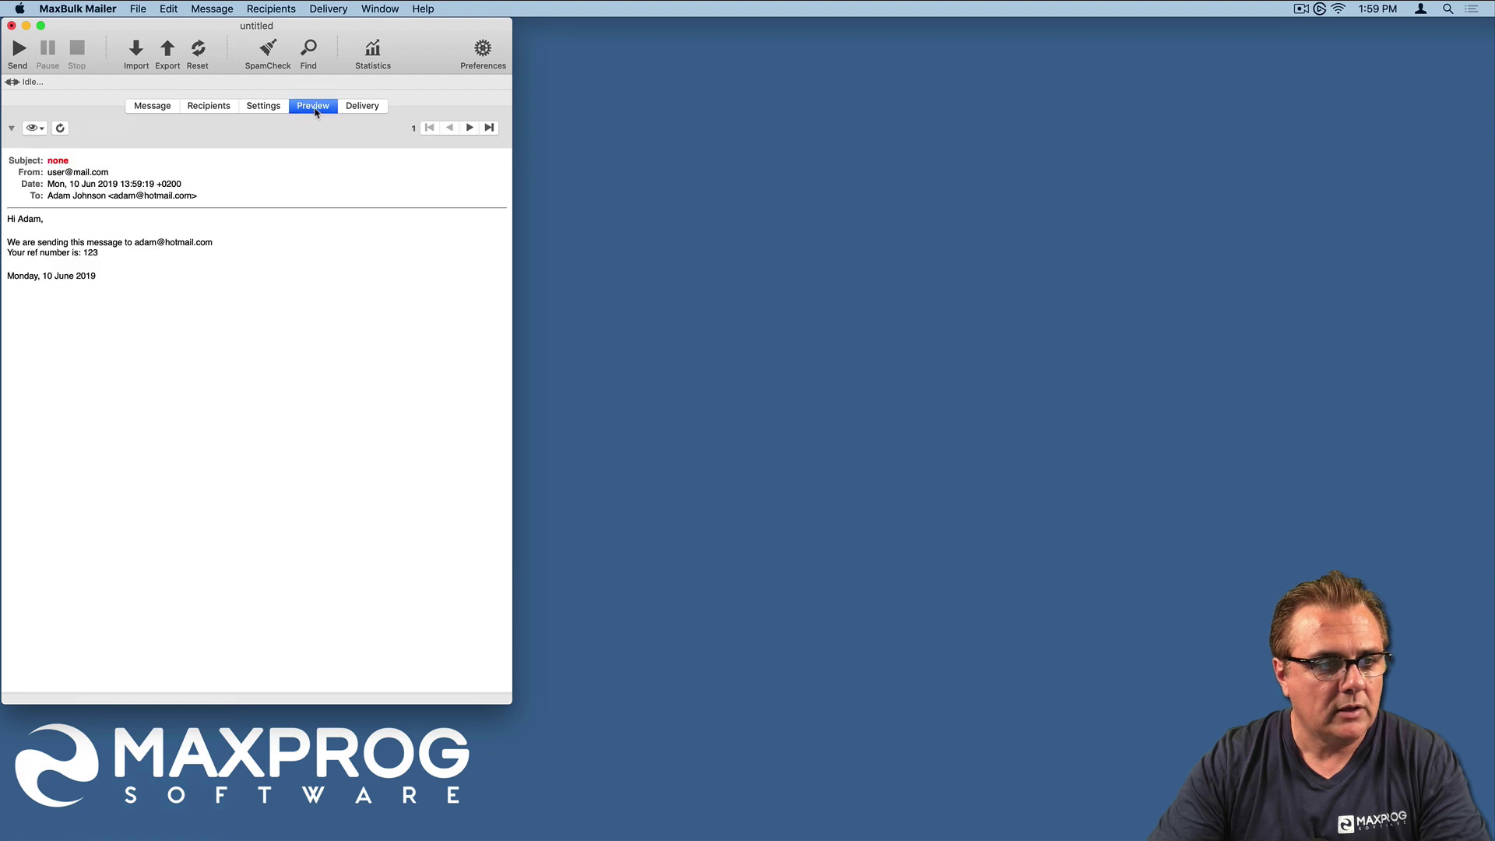
click(149, 107)
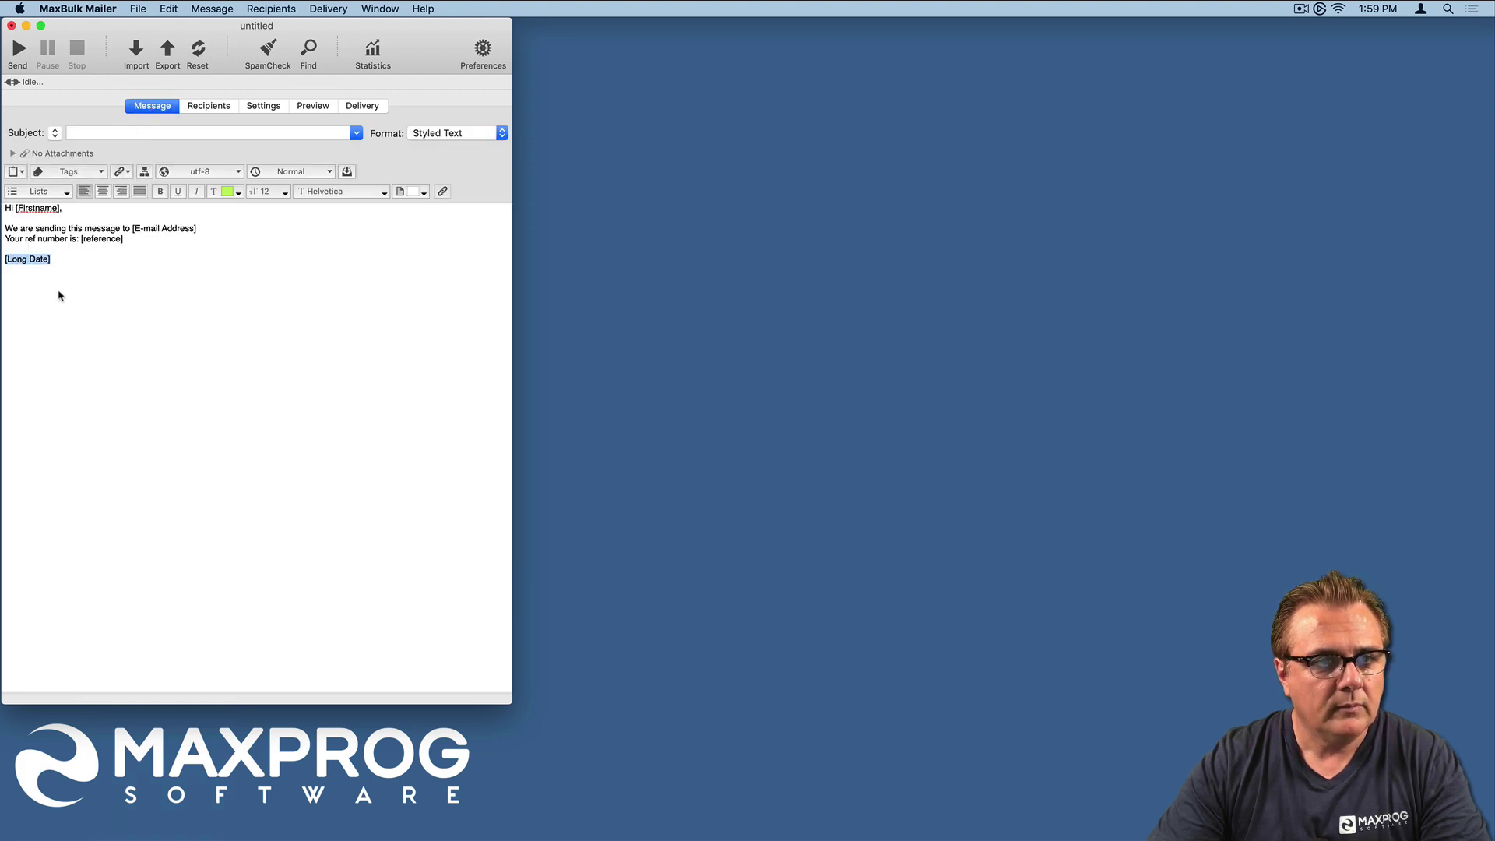
click(58, 296)
key(Return)
key(Return)
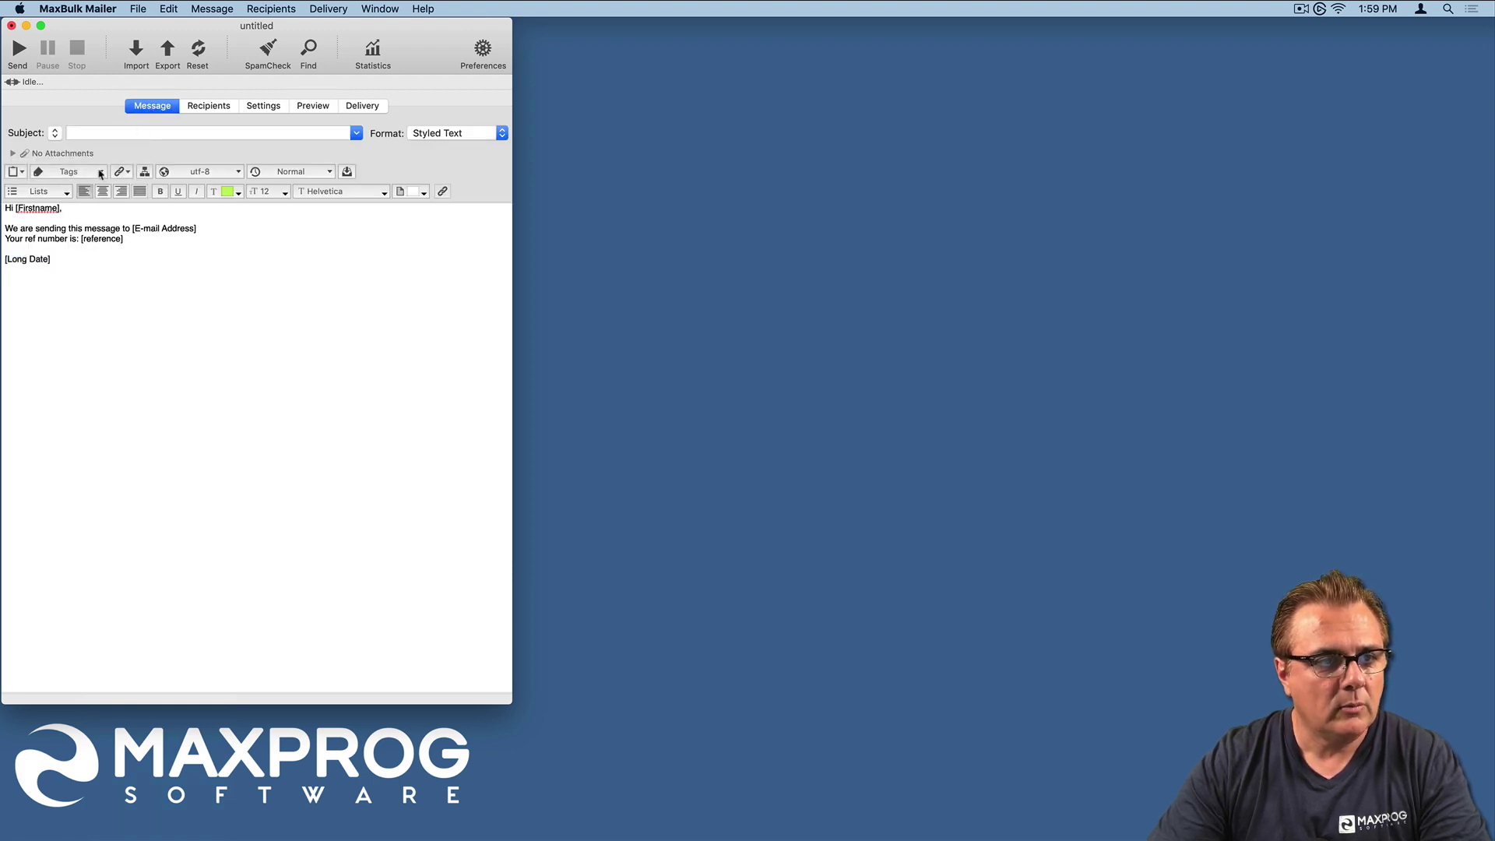
Step: Insert the [List name] tag under the date and preview it reading 'Sample List'
click(101, 172)
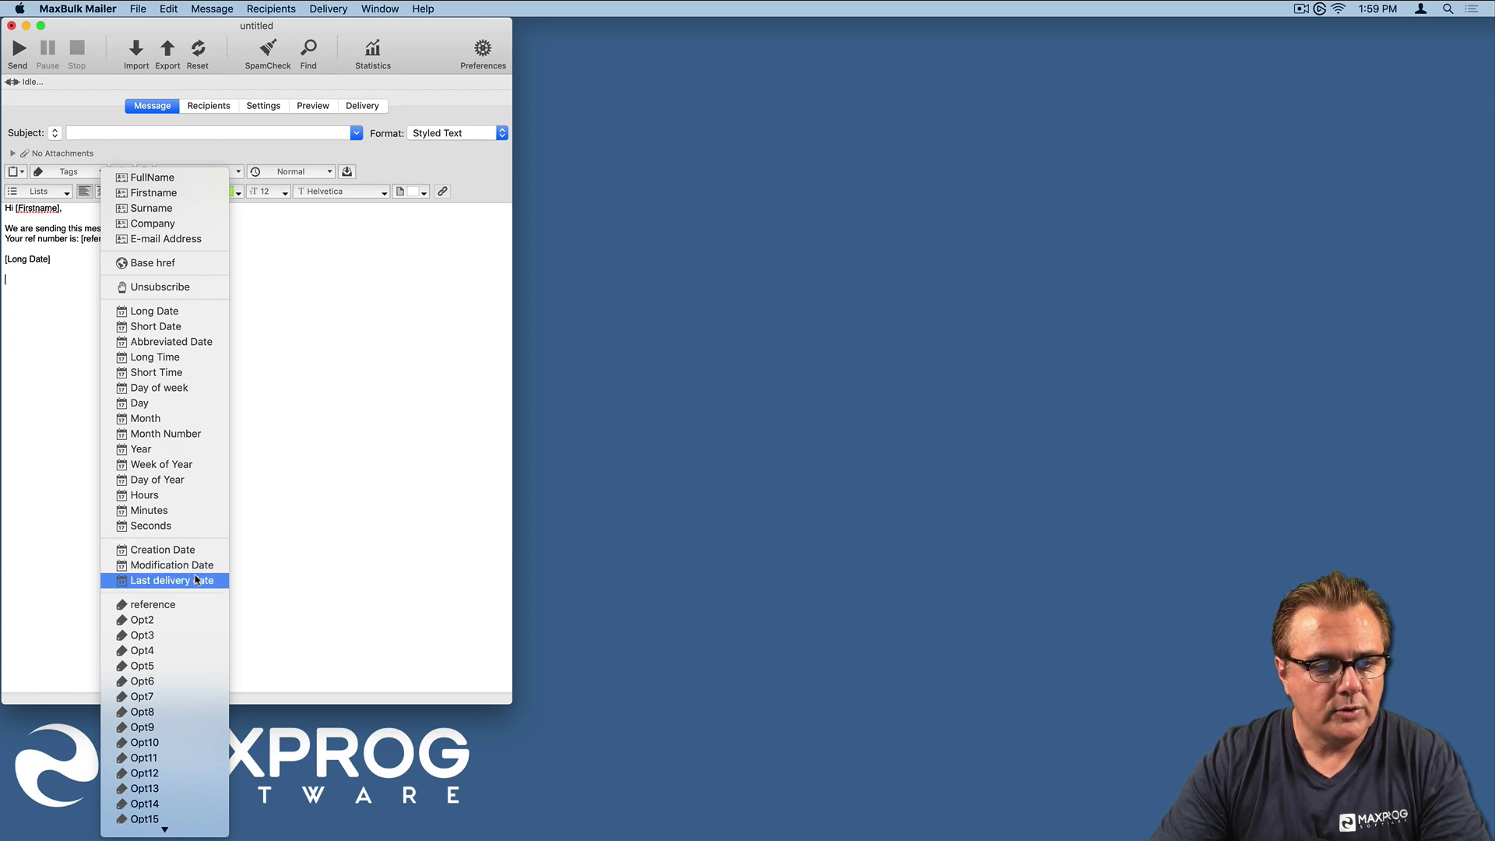
scroll(179, 572, down, 4)
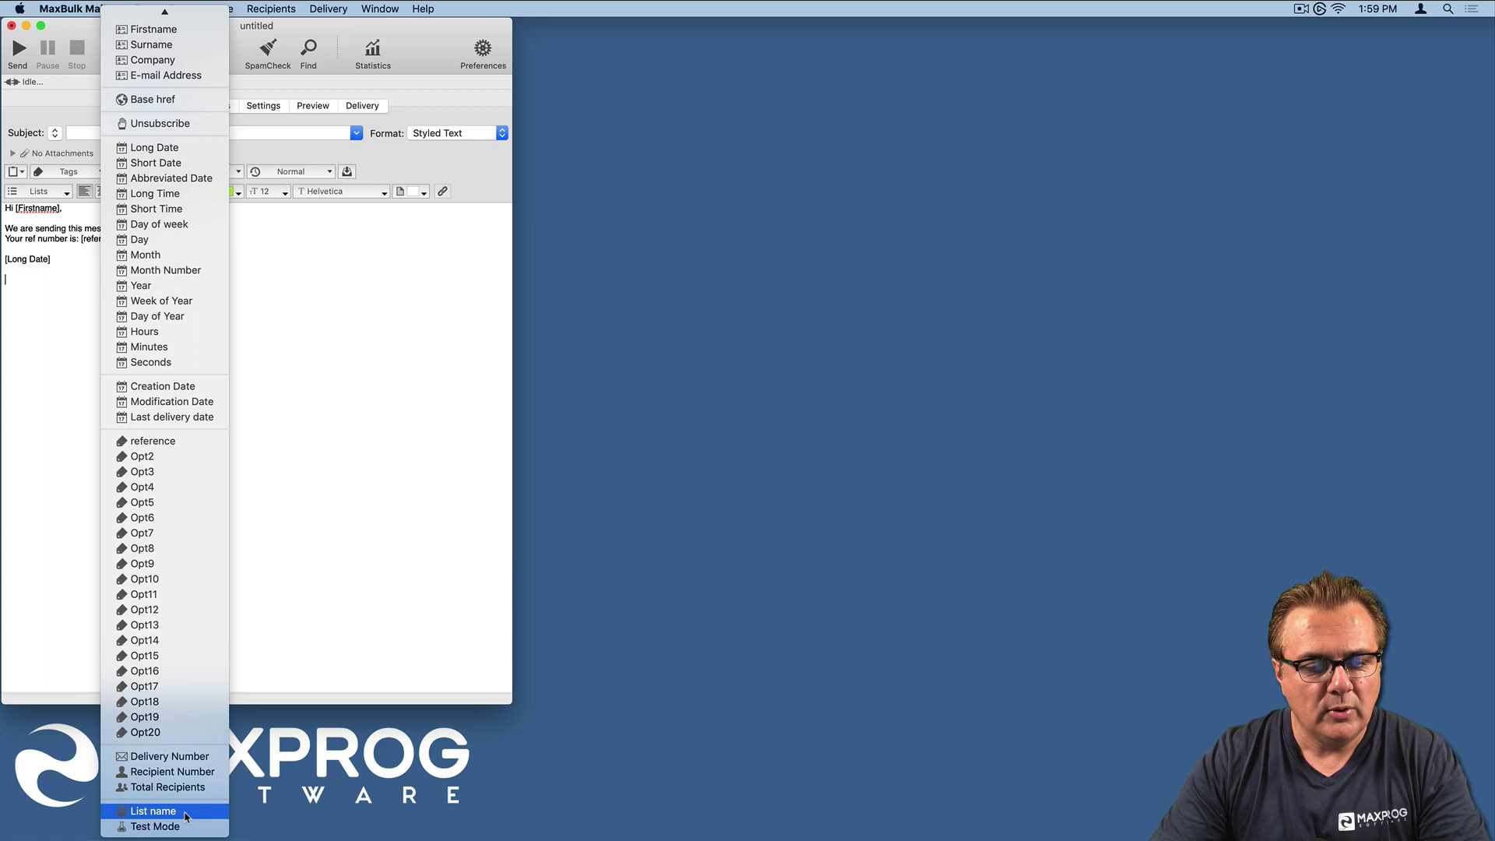
click(185, 813)
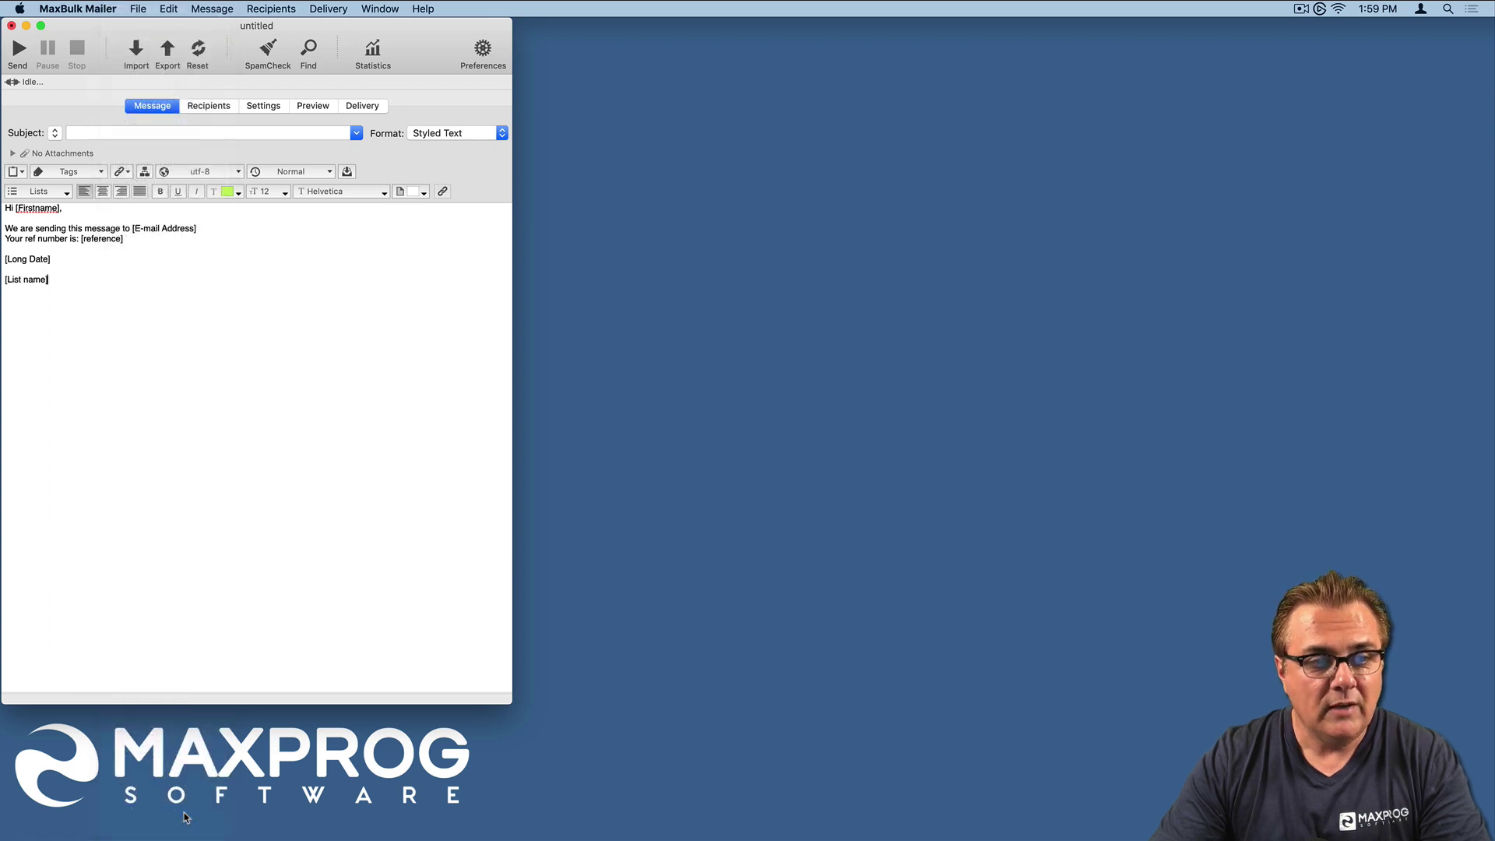
click(318, 105)
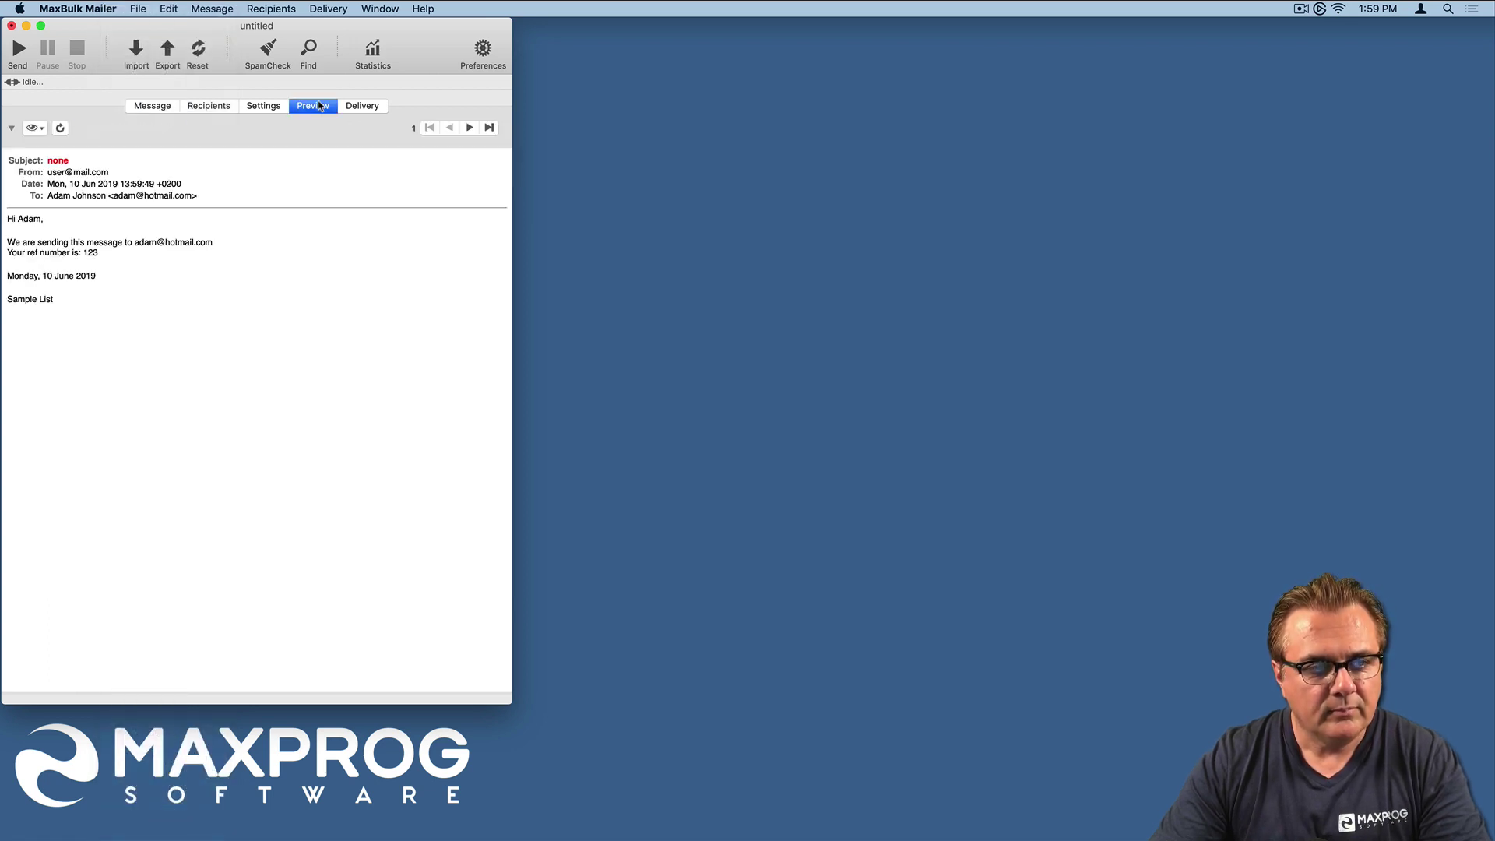
Step: Insert the [Unsubscribe] tag on a new line below [List name] and check it in Preview
click(145, 110)
click(70, 298)
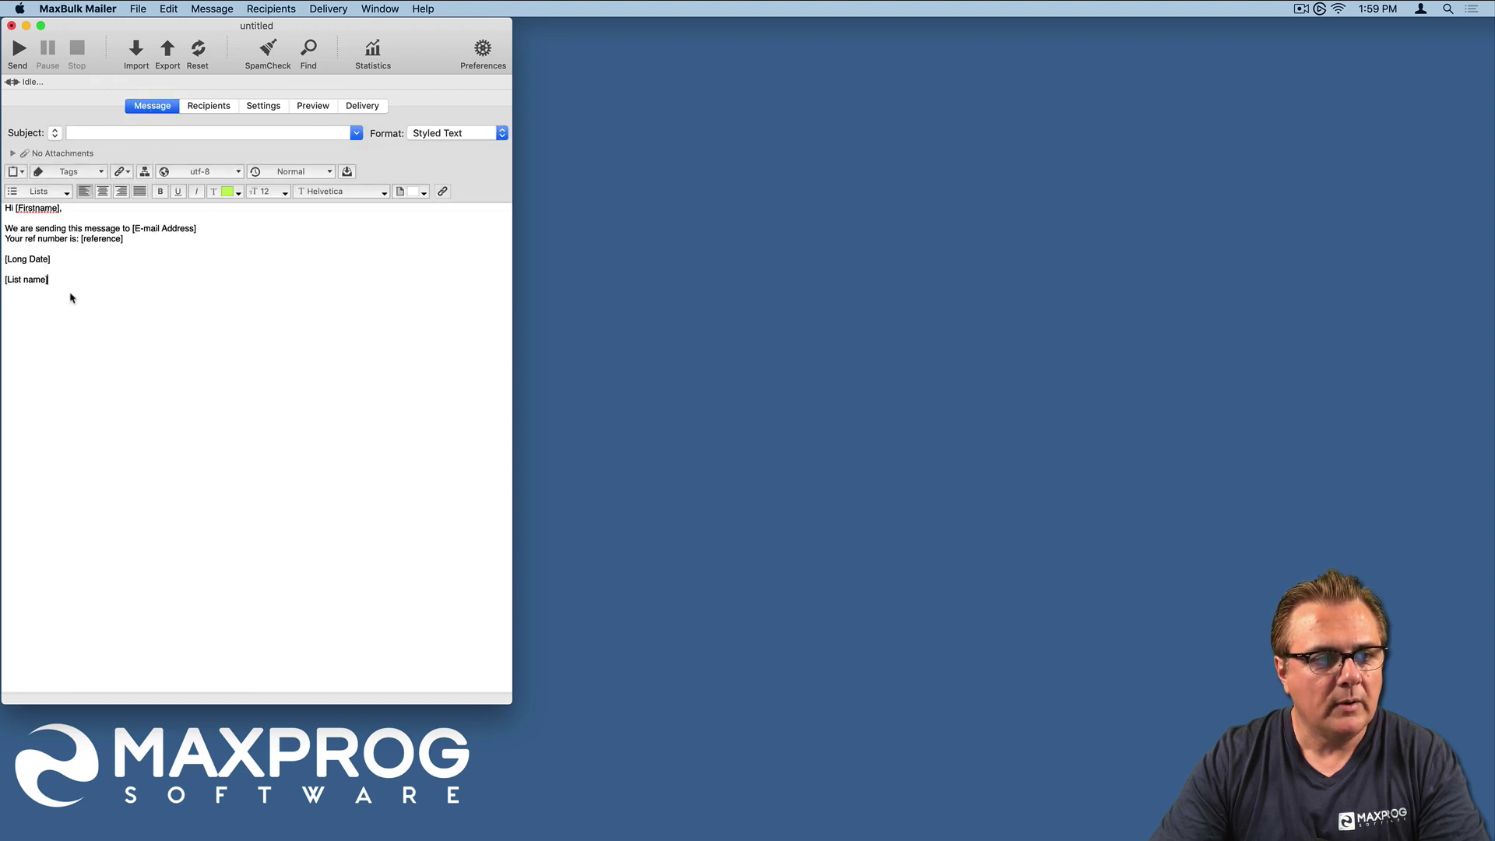
click(94, 173)
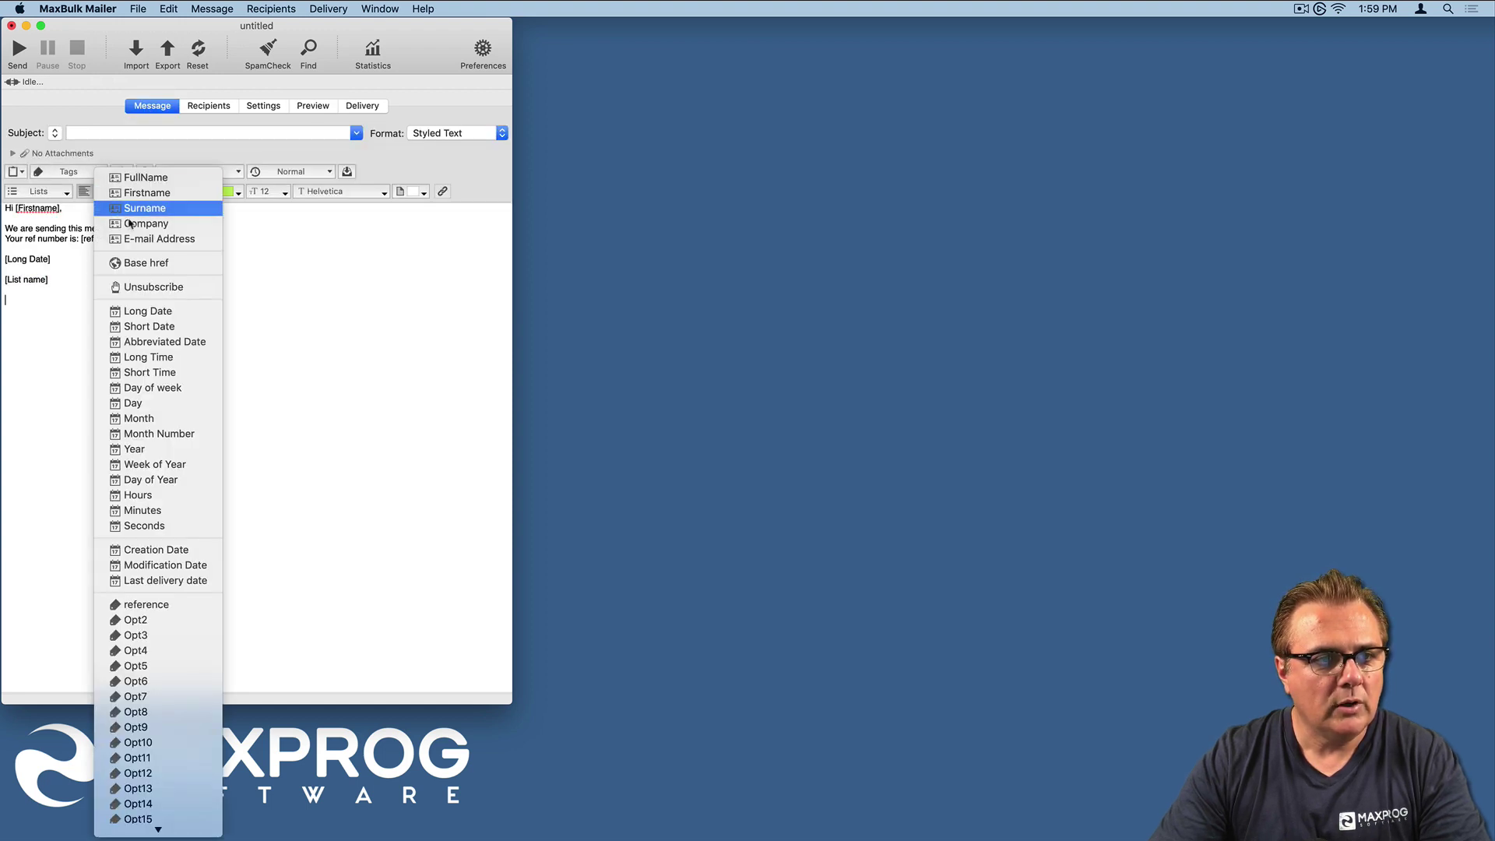
click(152, 288)
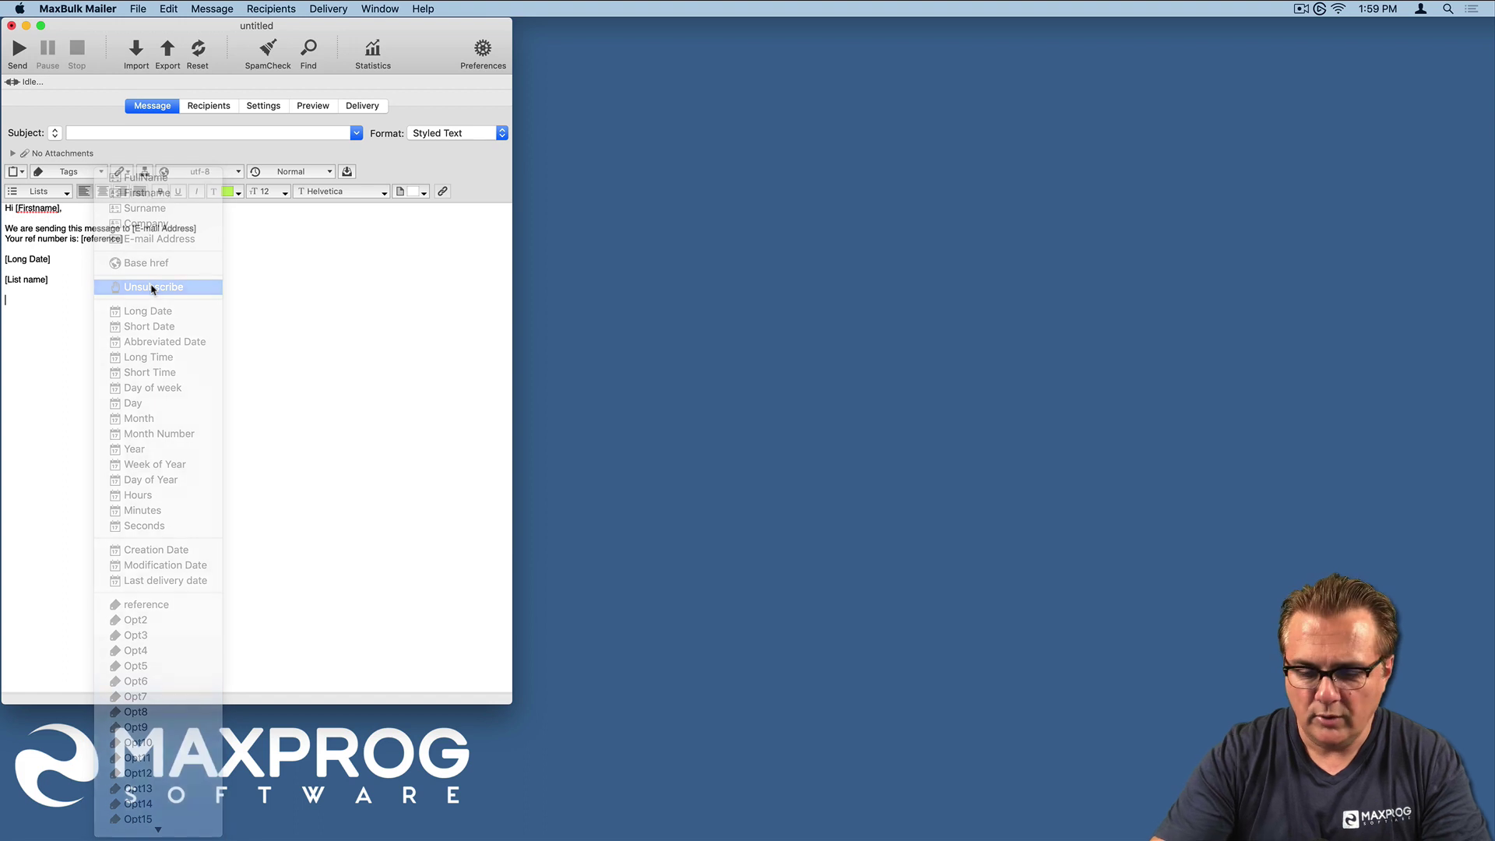
click(312, 106)
click(146, 109)
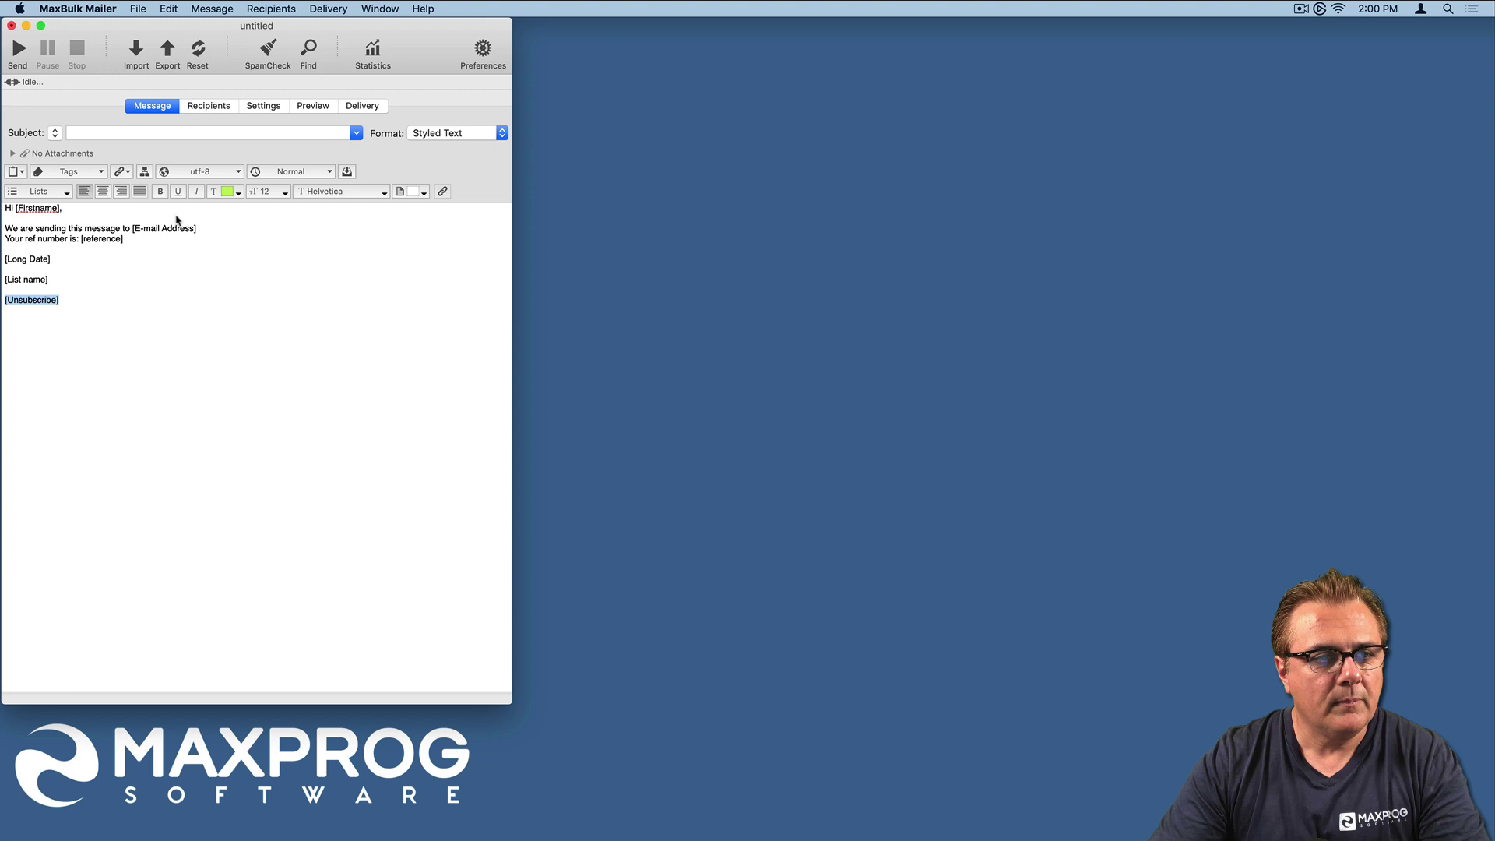
Step: Look over the general Preferences, cancel without changes, and deselect the unsubscribe tag
click(483, 51)
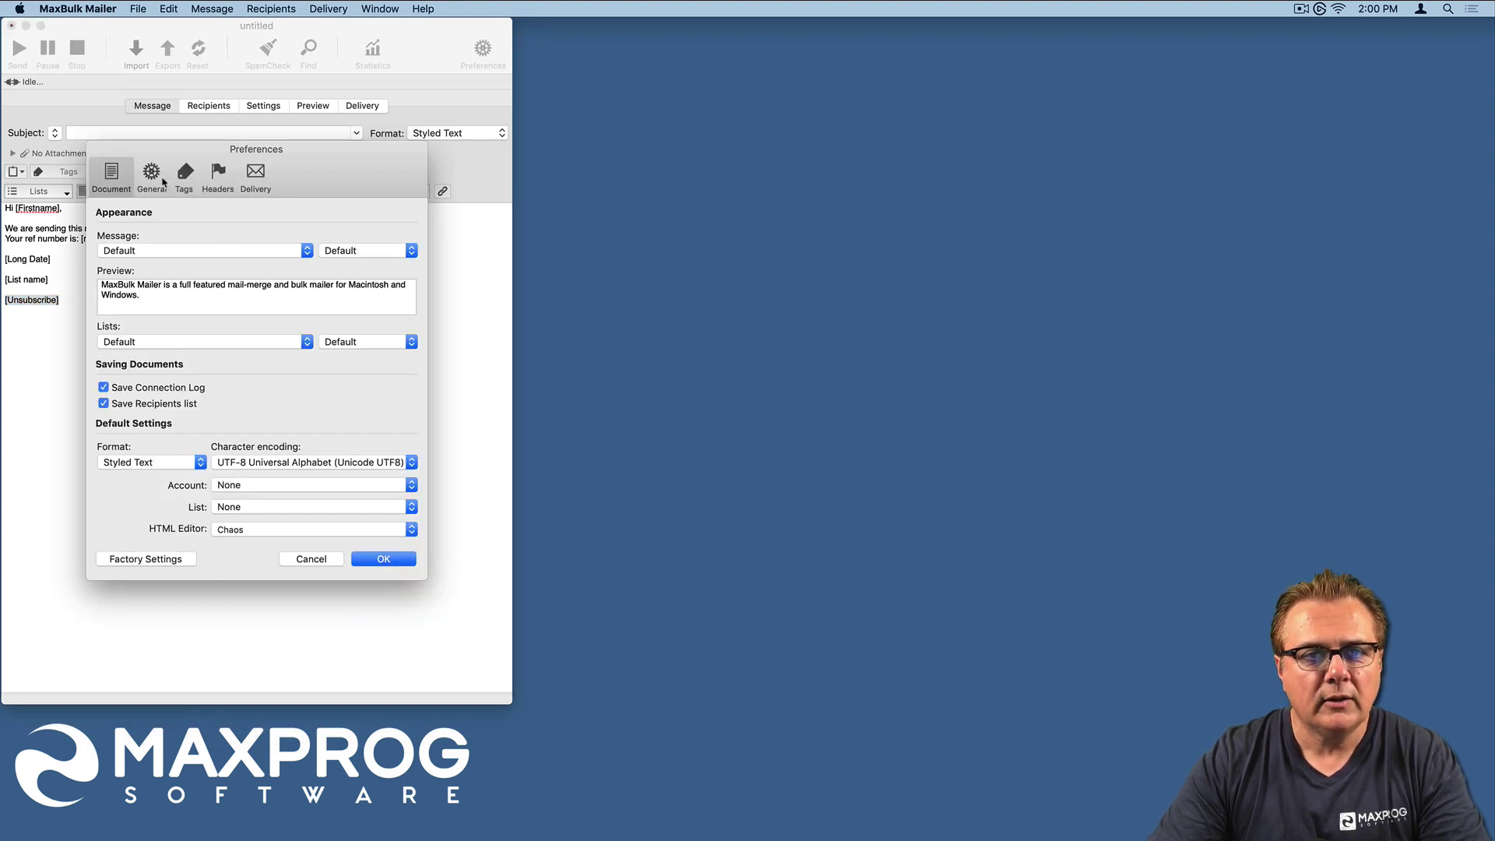
click(152, 176)
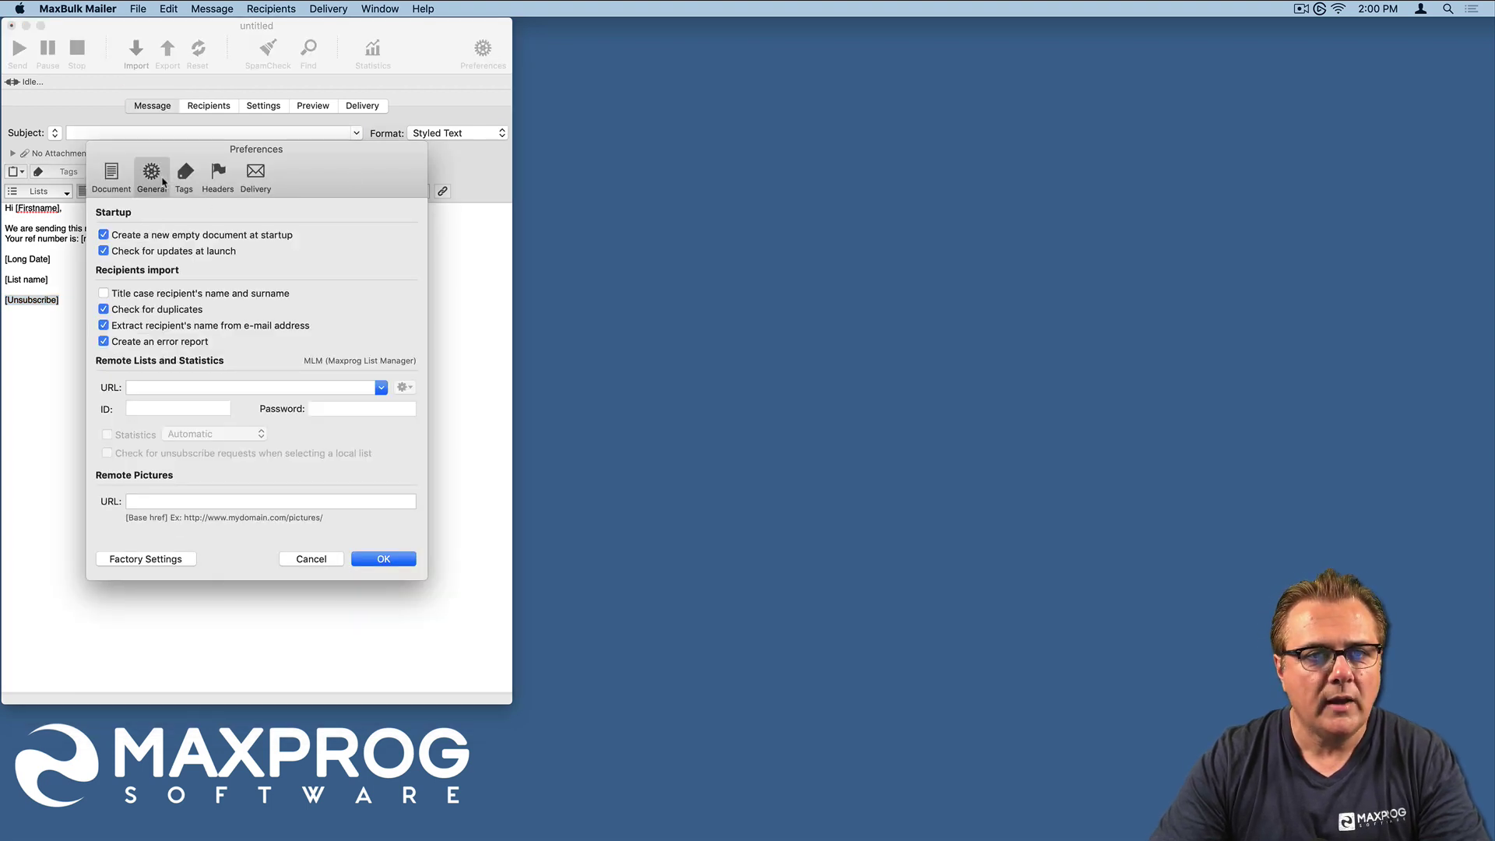
click(312, 557)
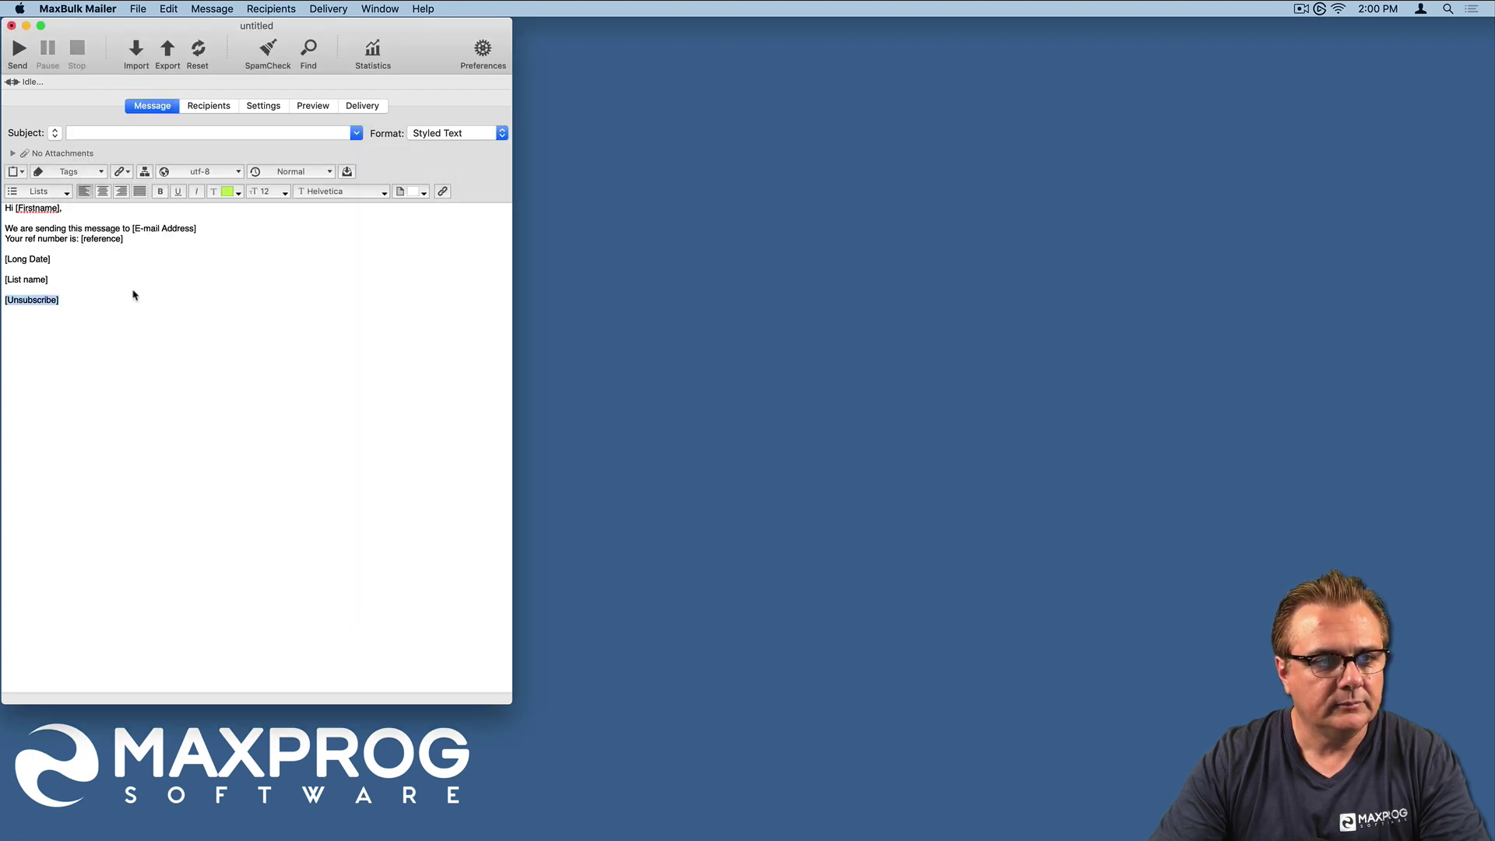
click(156, 406)
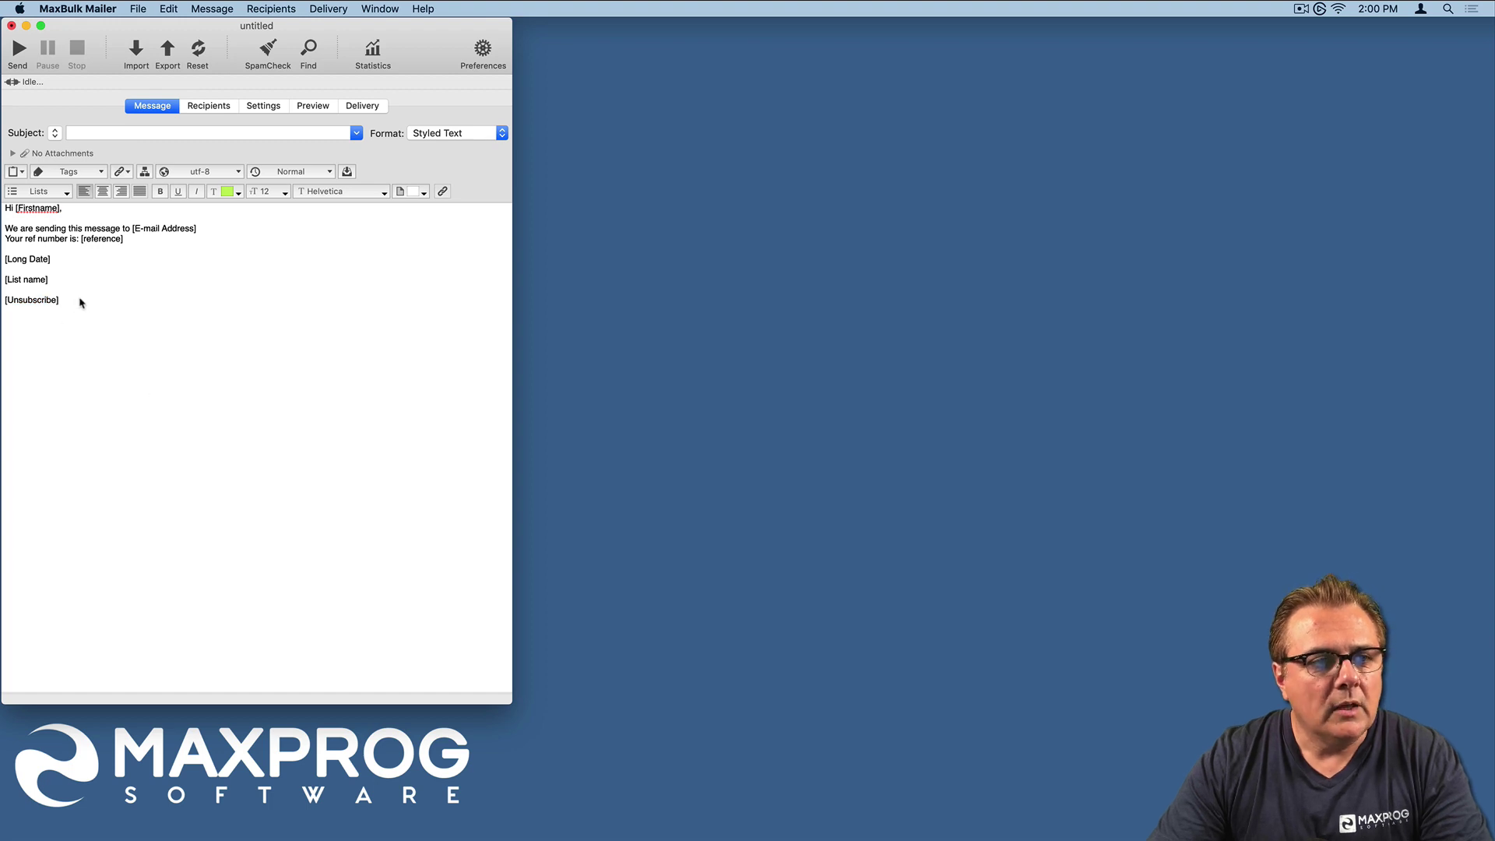
drag(80, 301, 1, 256)
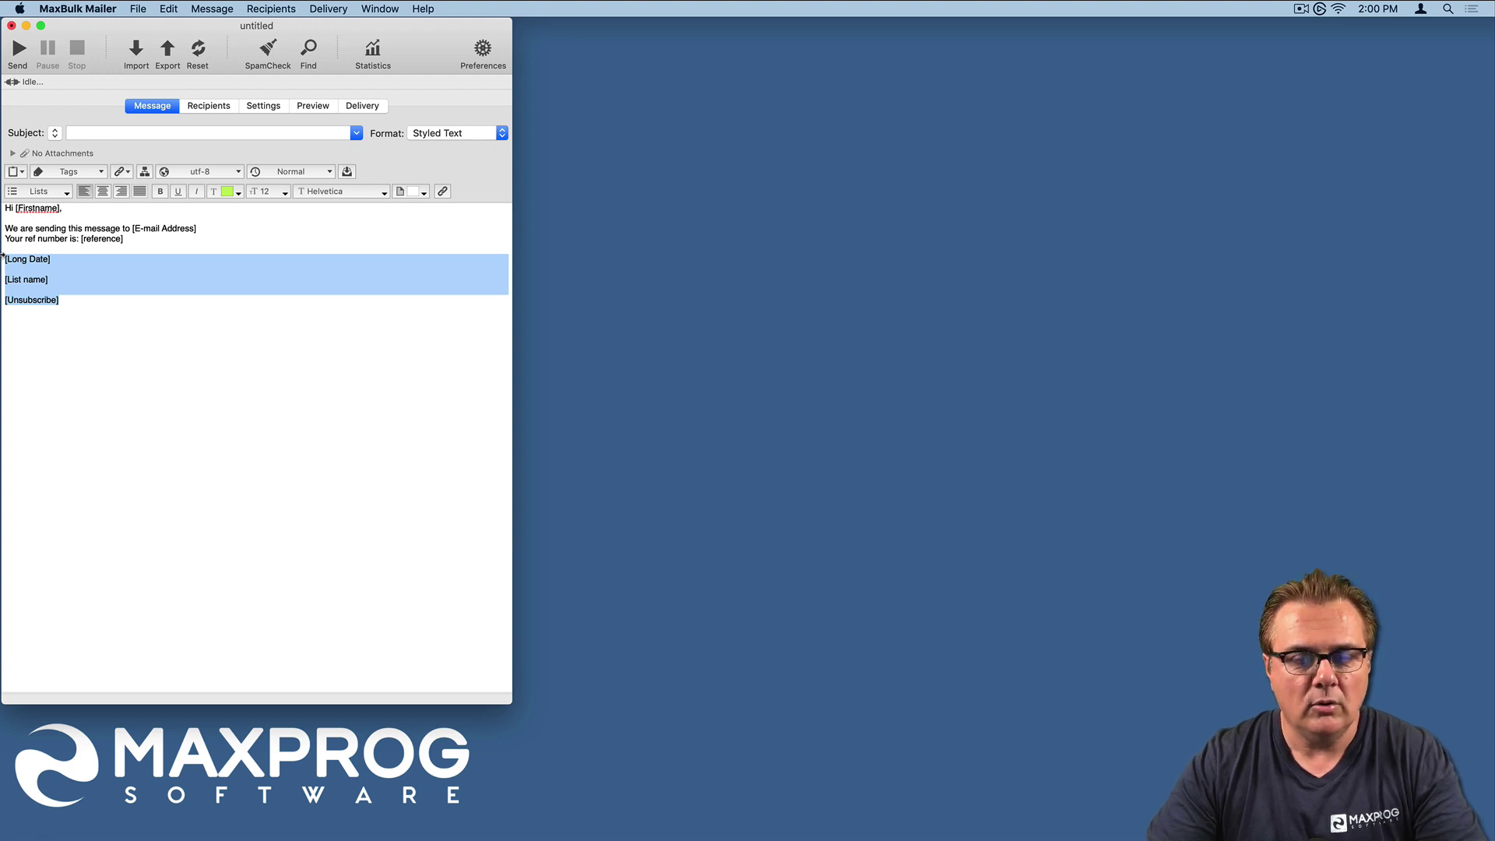
click(106, 133)
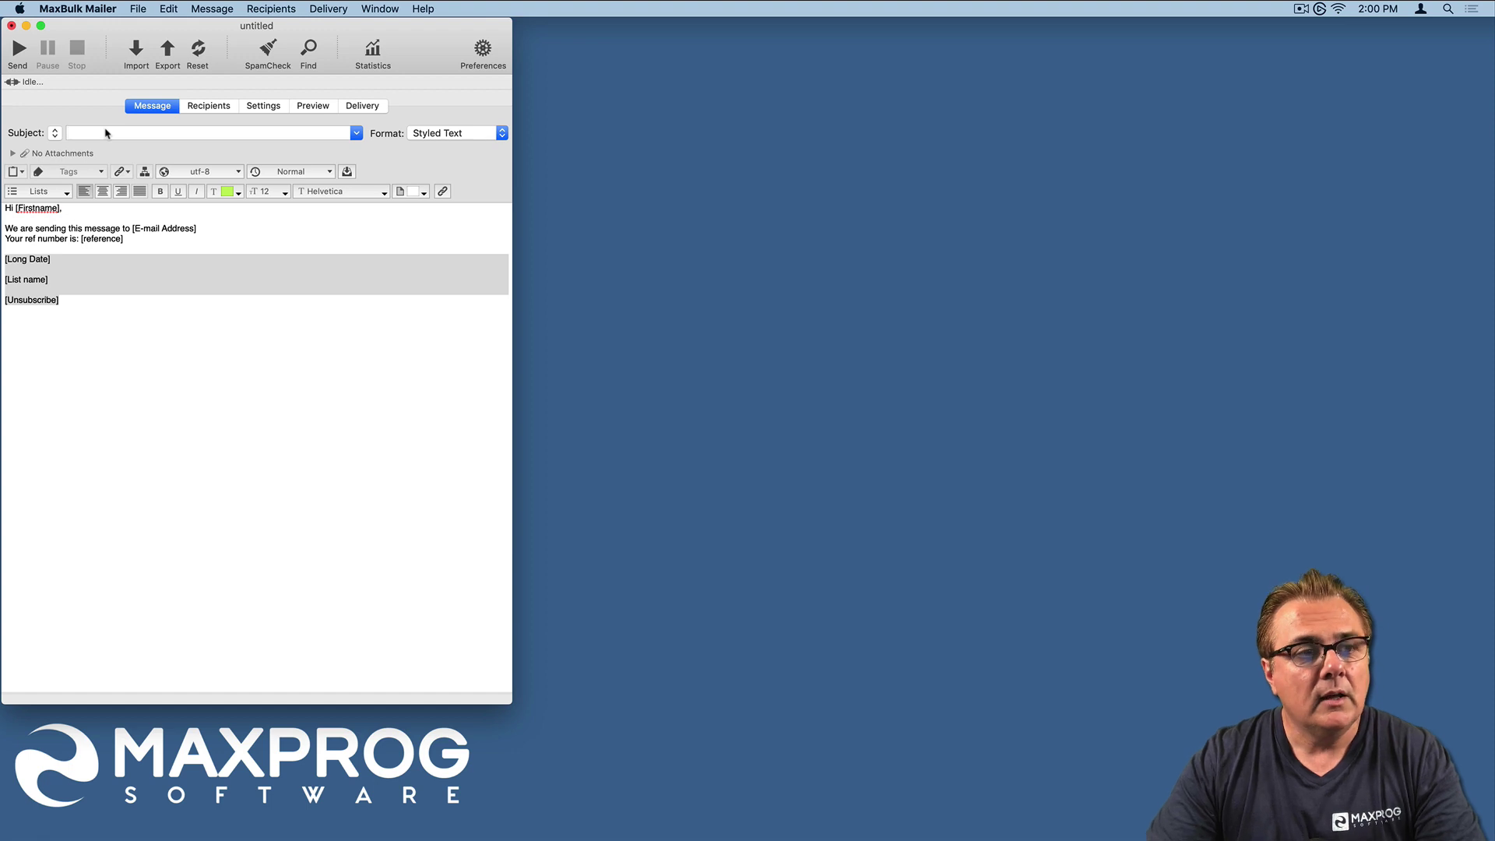
click(58, 208)
click(58, 208)
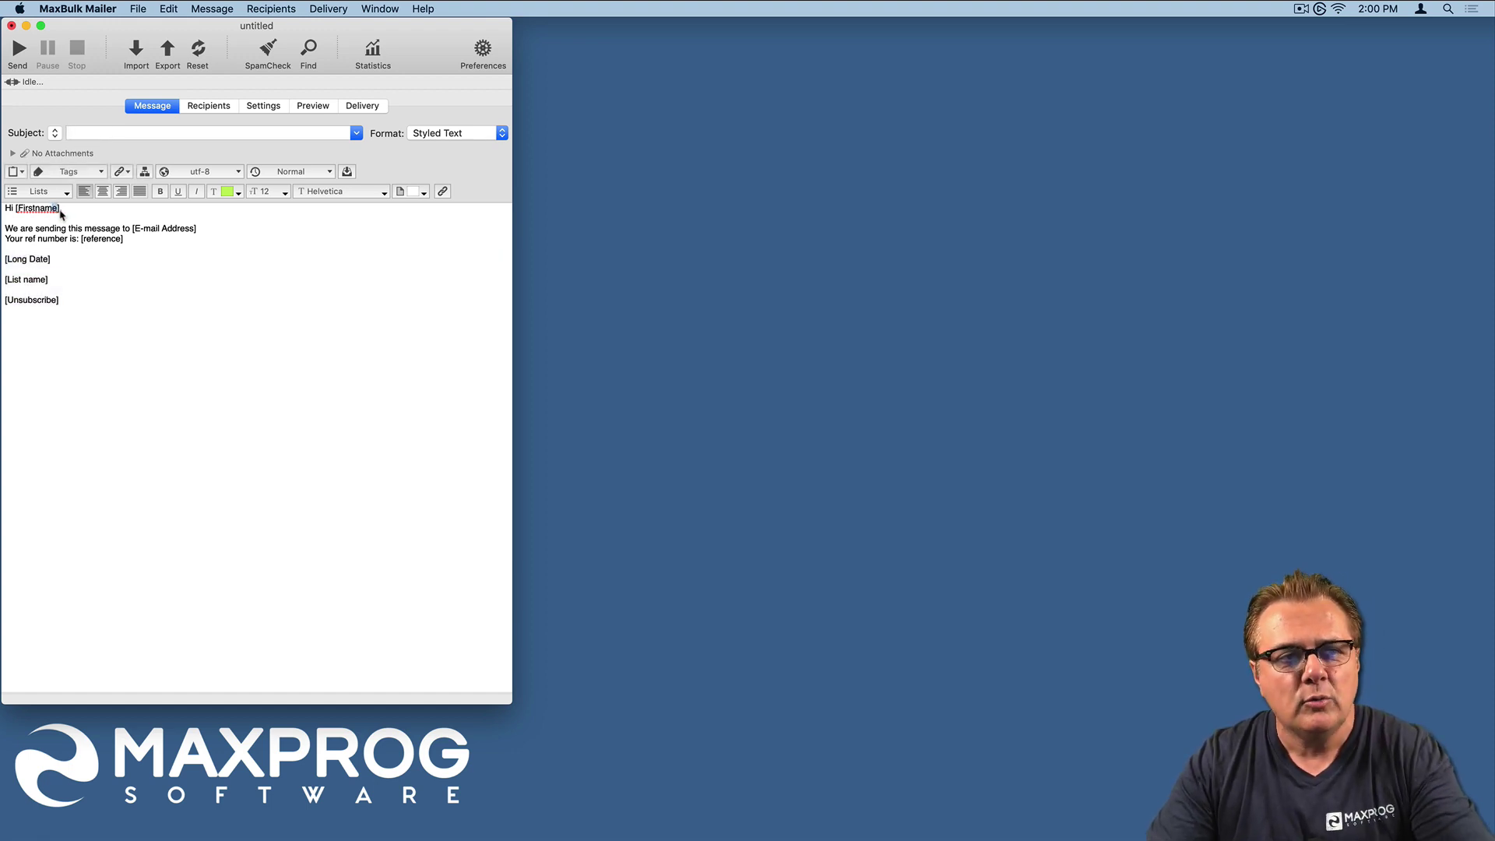
drag(61, 209, 19, 211)
key(super+c)
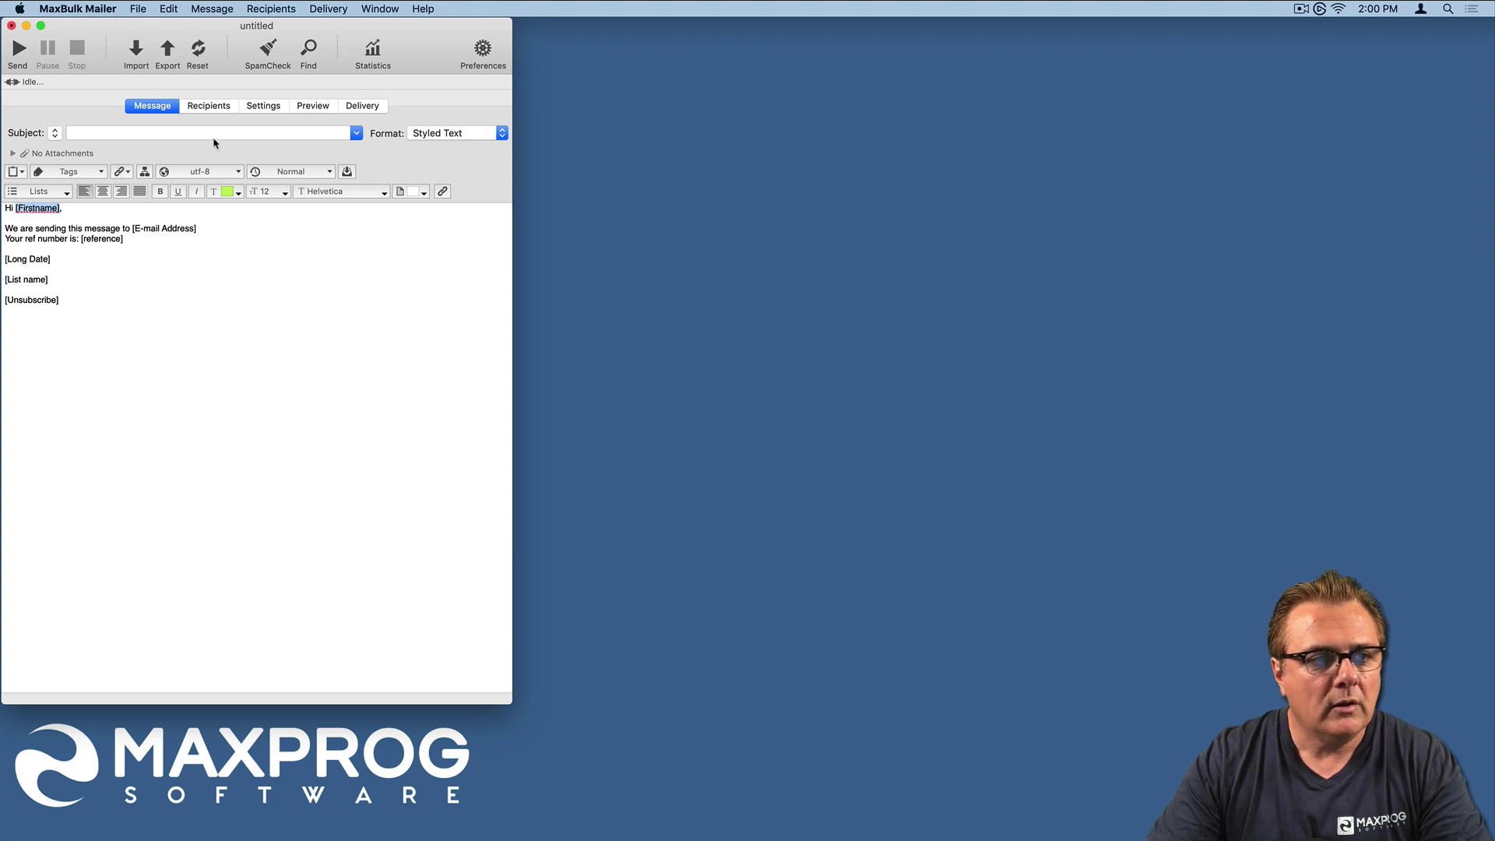
Step: Type 'Hey ' and paste [Firstname] into the subject, then preview the first two recipients
click(91, 134)
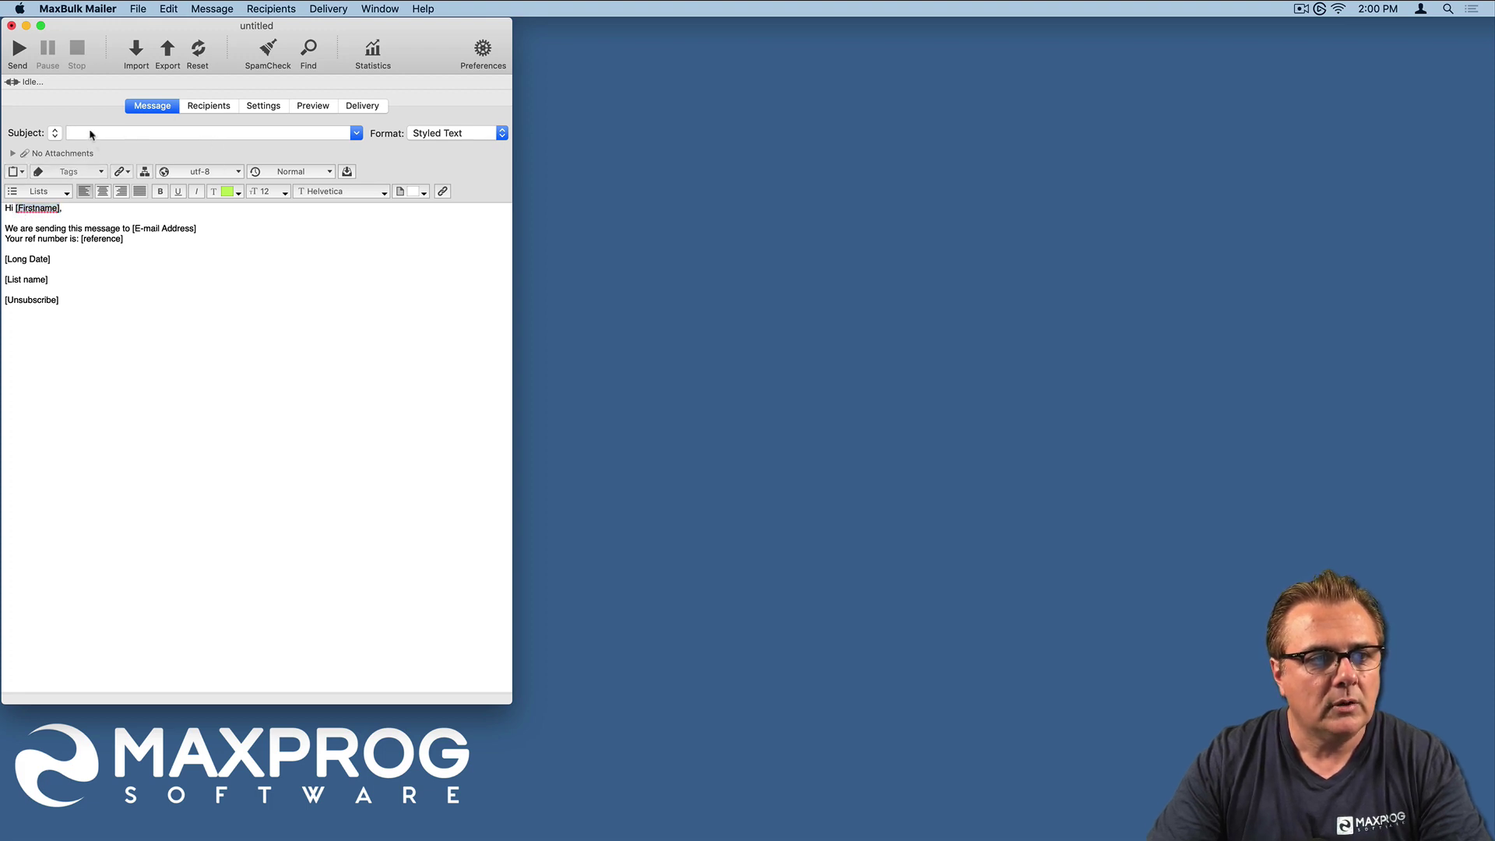
text(Hey)
key(super+v)
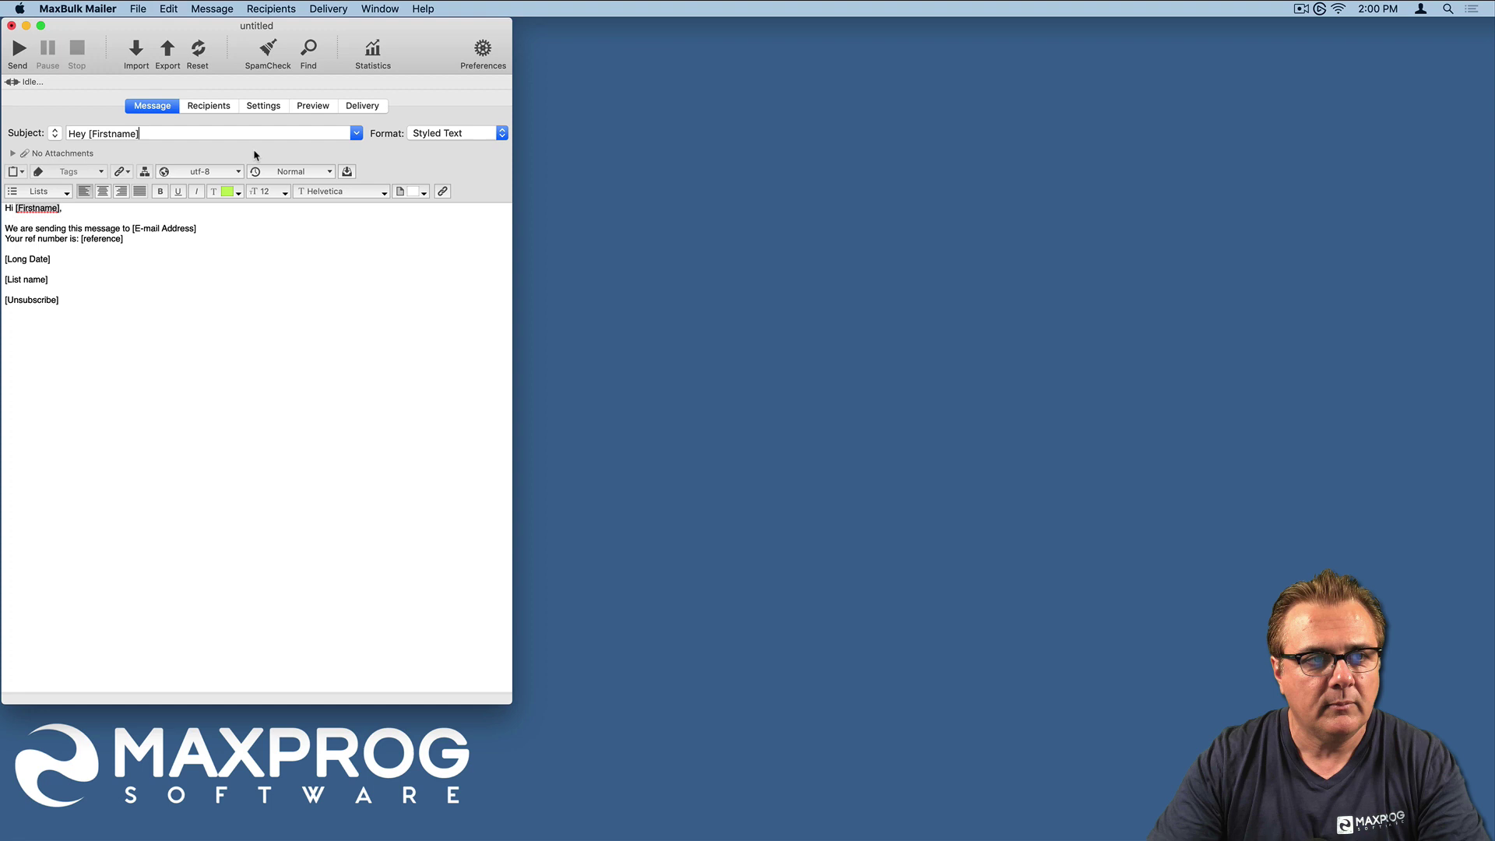
click(310, 106)
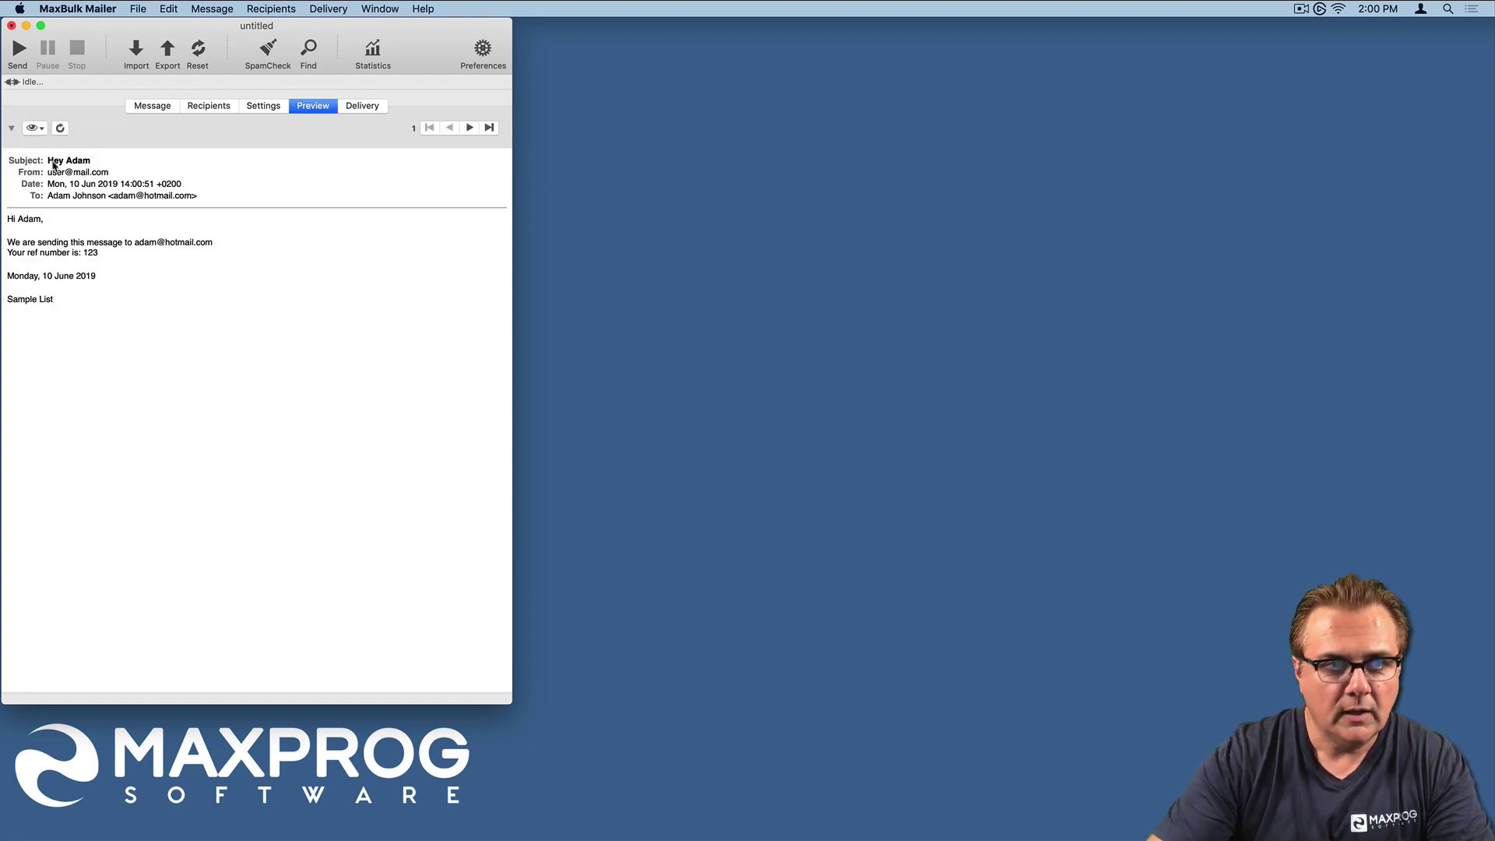
click(469, 127)
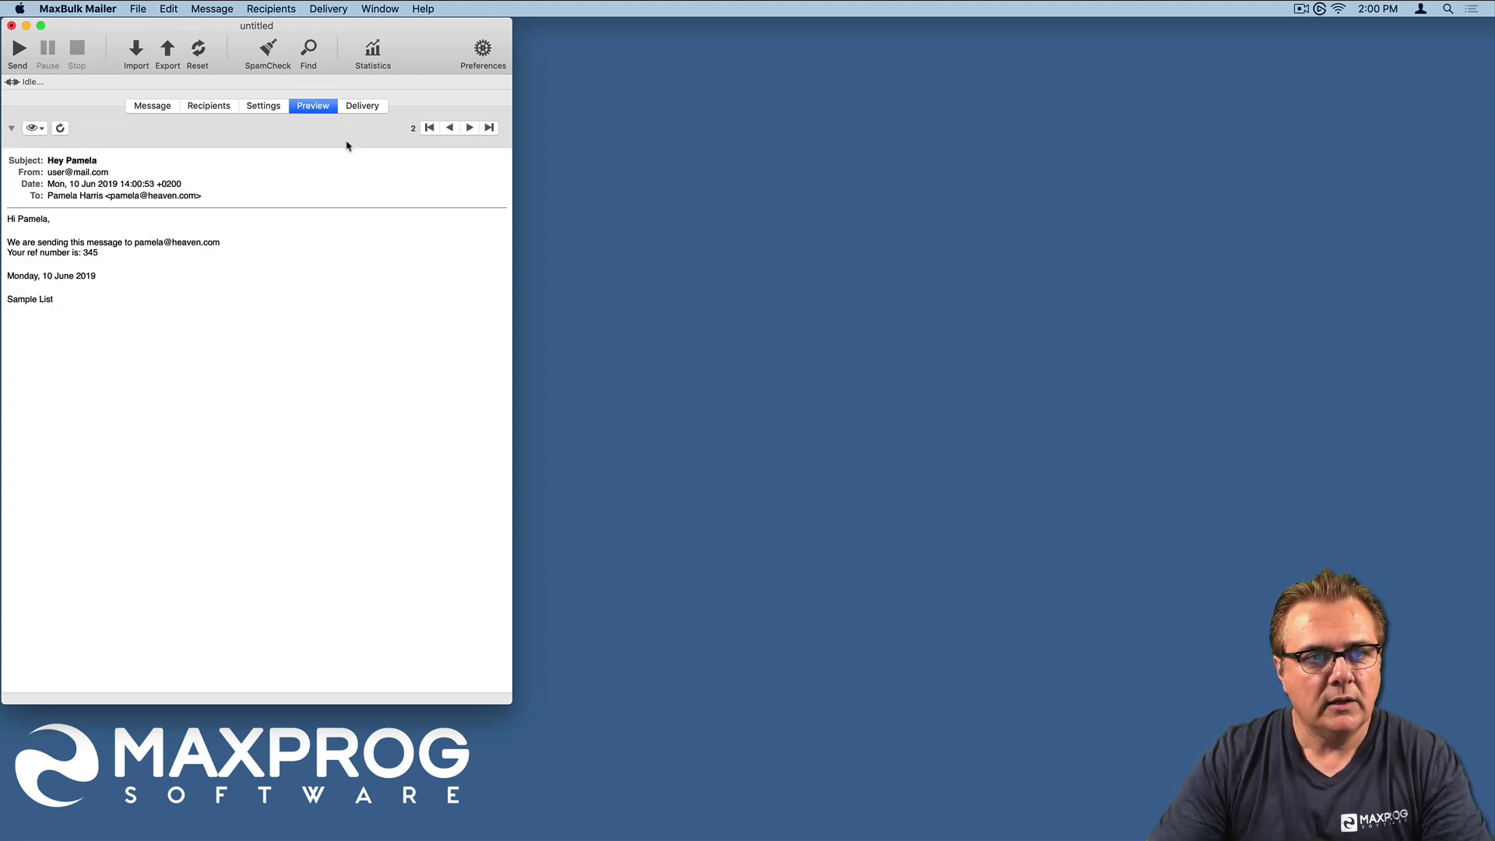
click(152, 106)
Step: Finish the subject with '!' and step through several recipients' previews to confirm the greeting
click(150, 134)
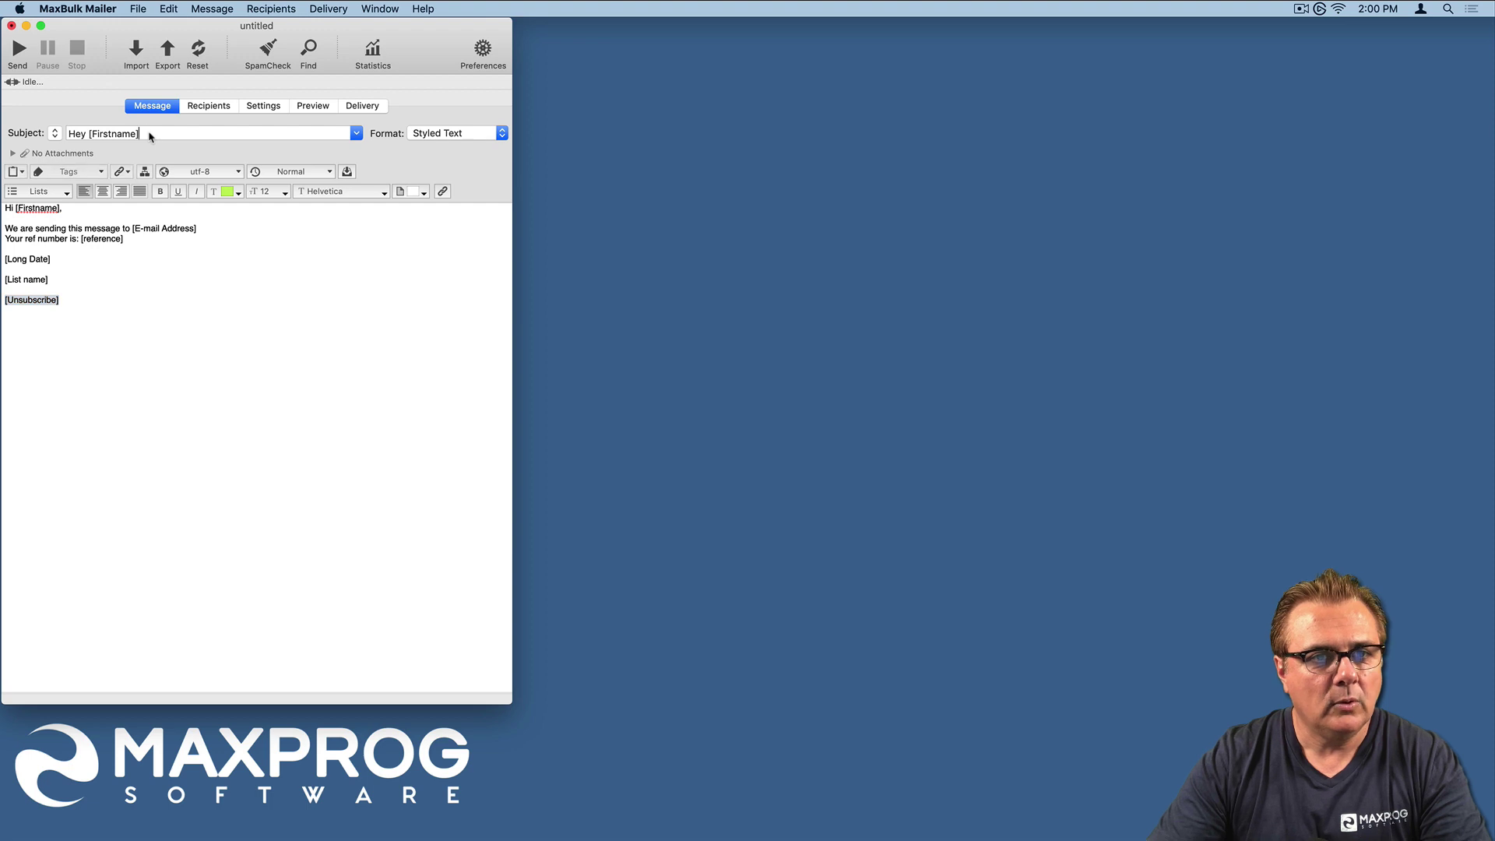
click(315, 106)
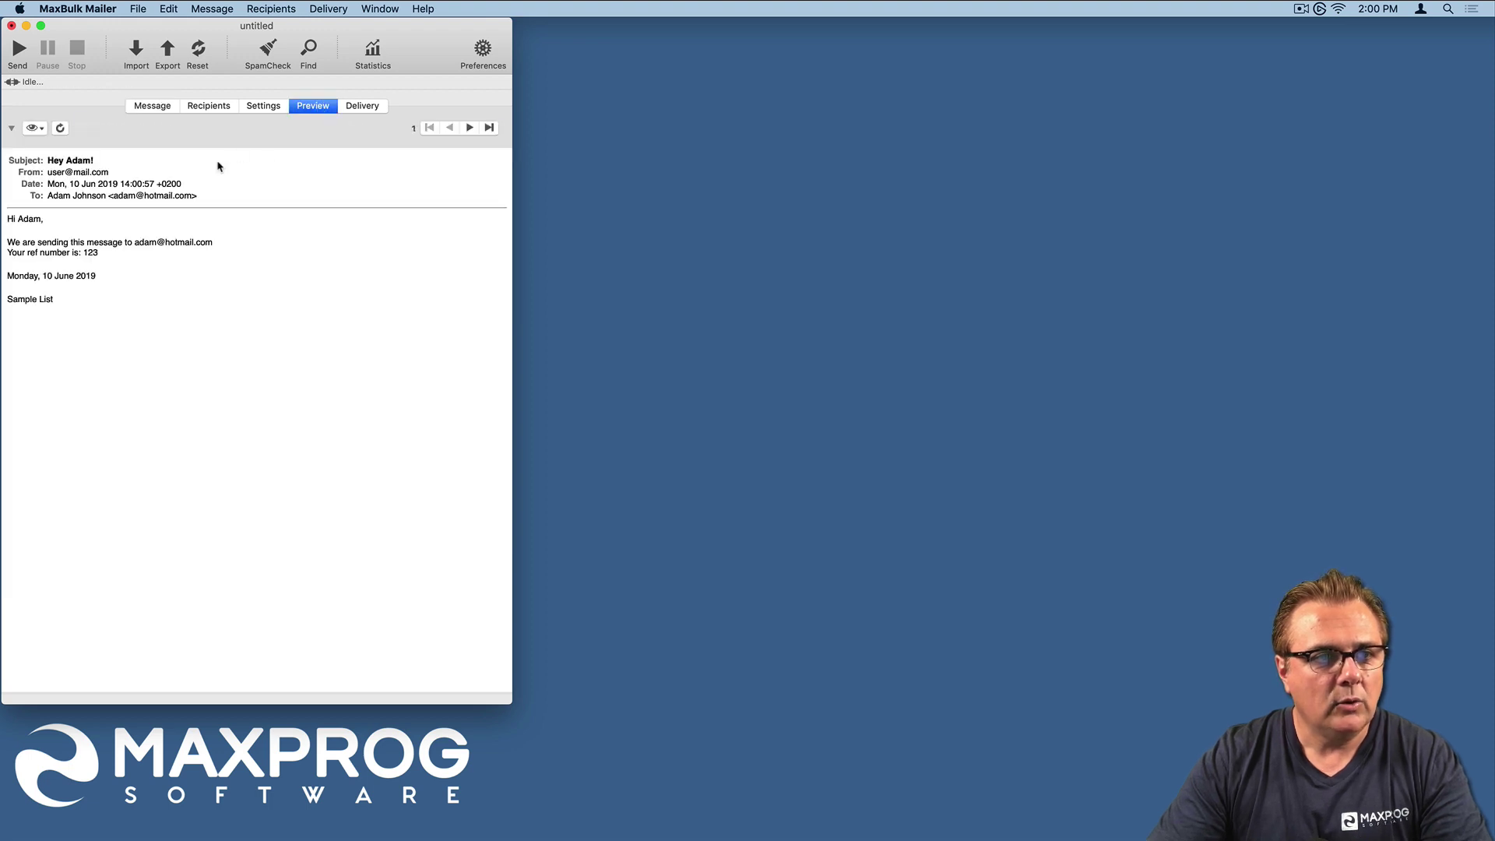
click(471, 128)
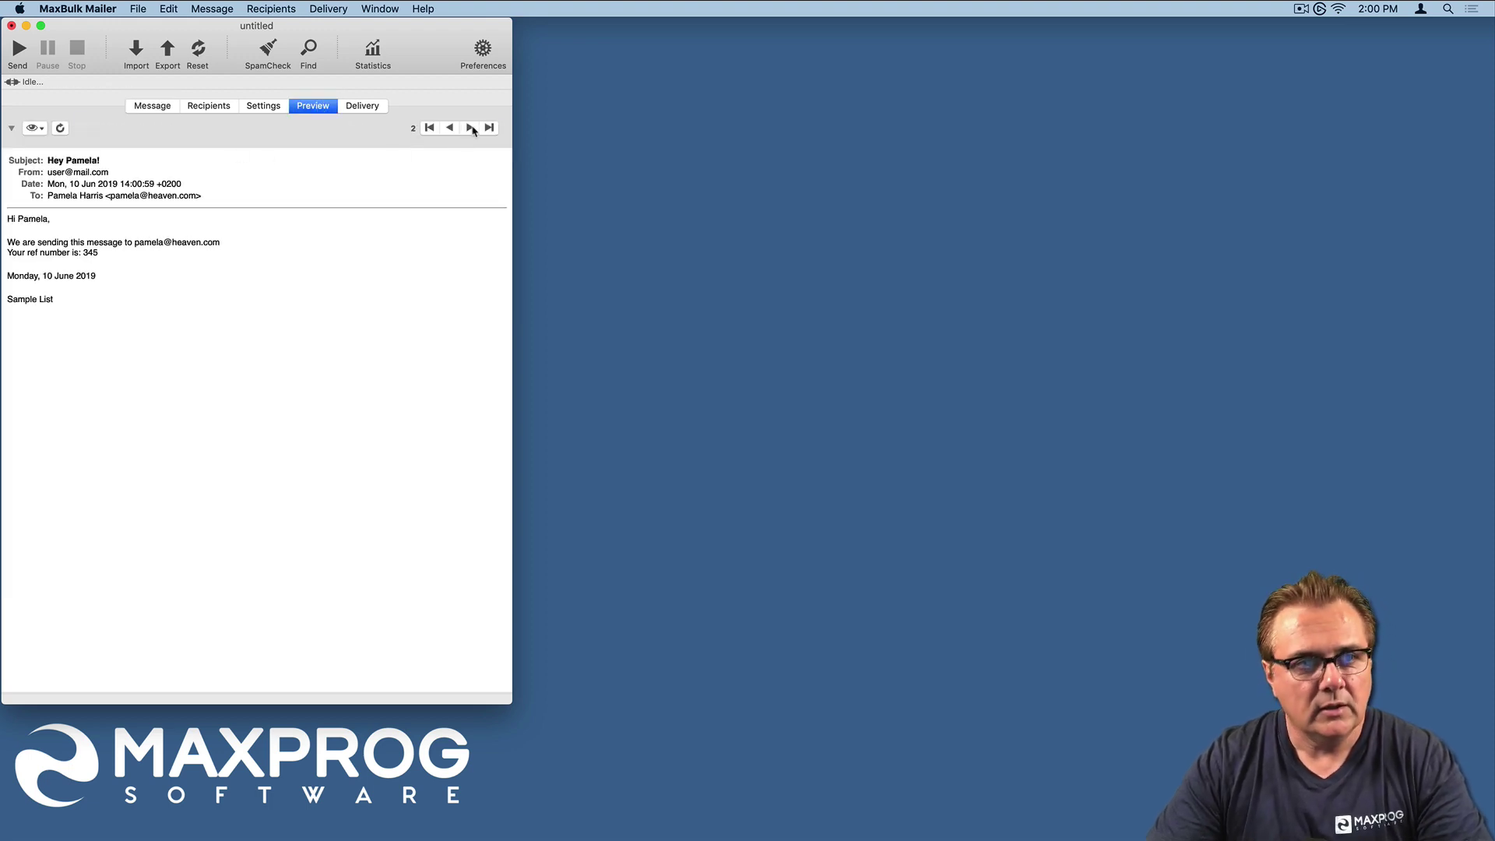
click(471, 128)
click(470, 128)
click(471, 128)
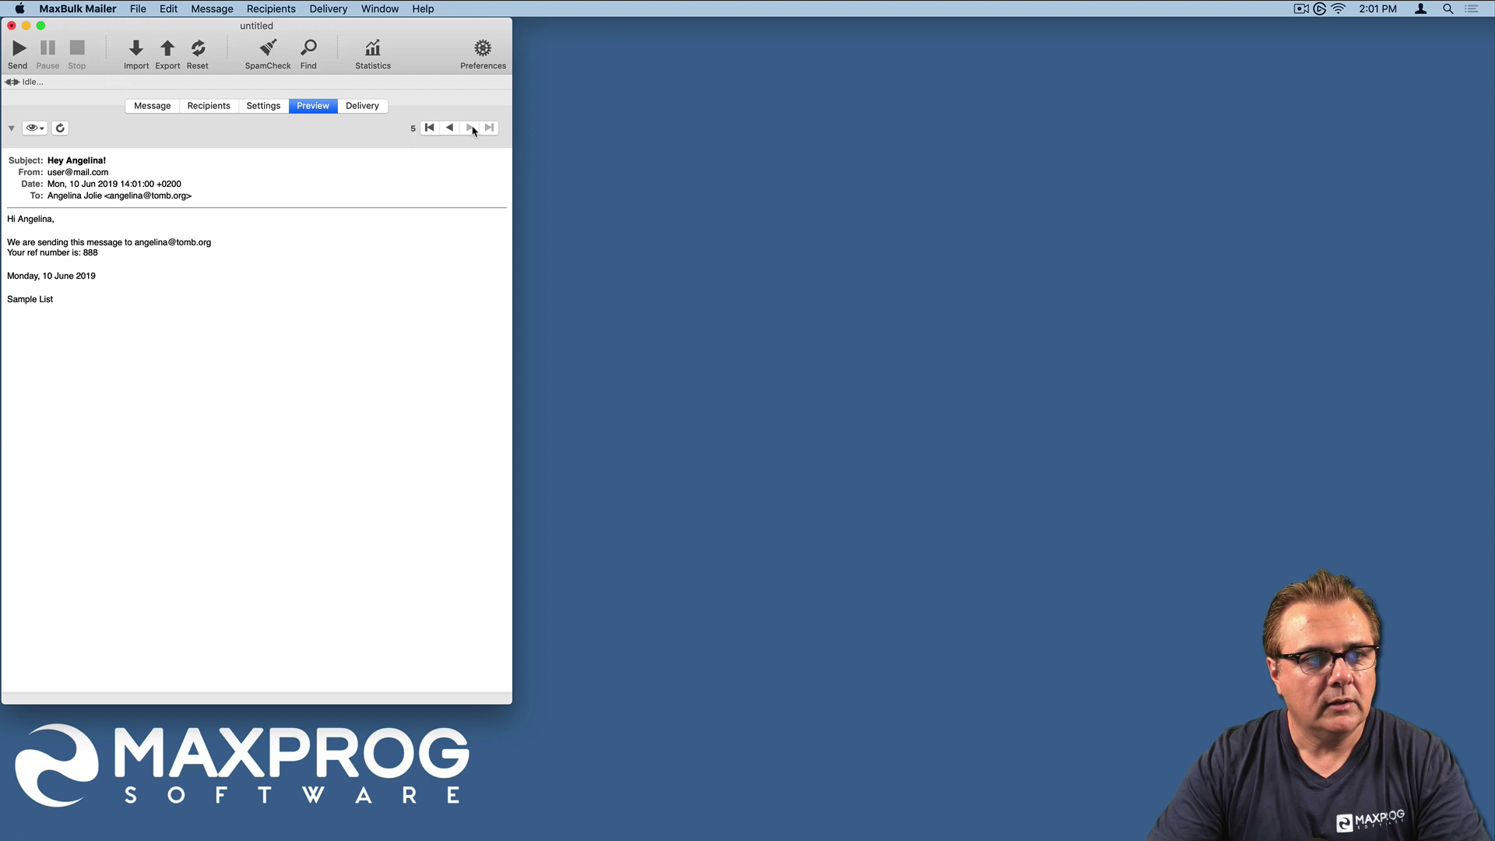
click(152, 106)
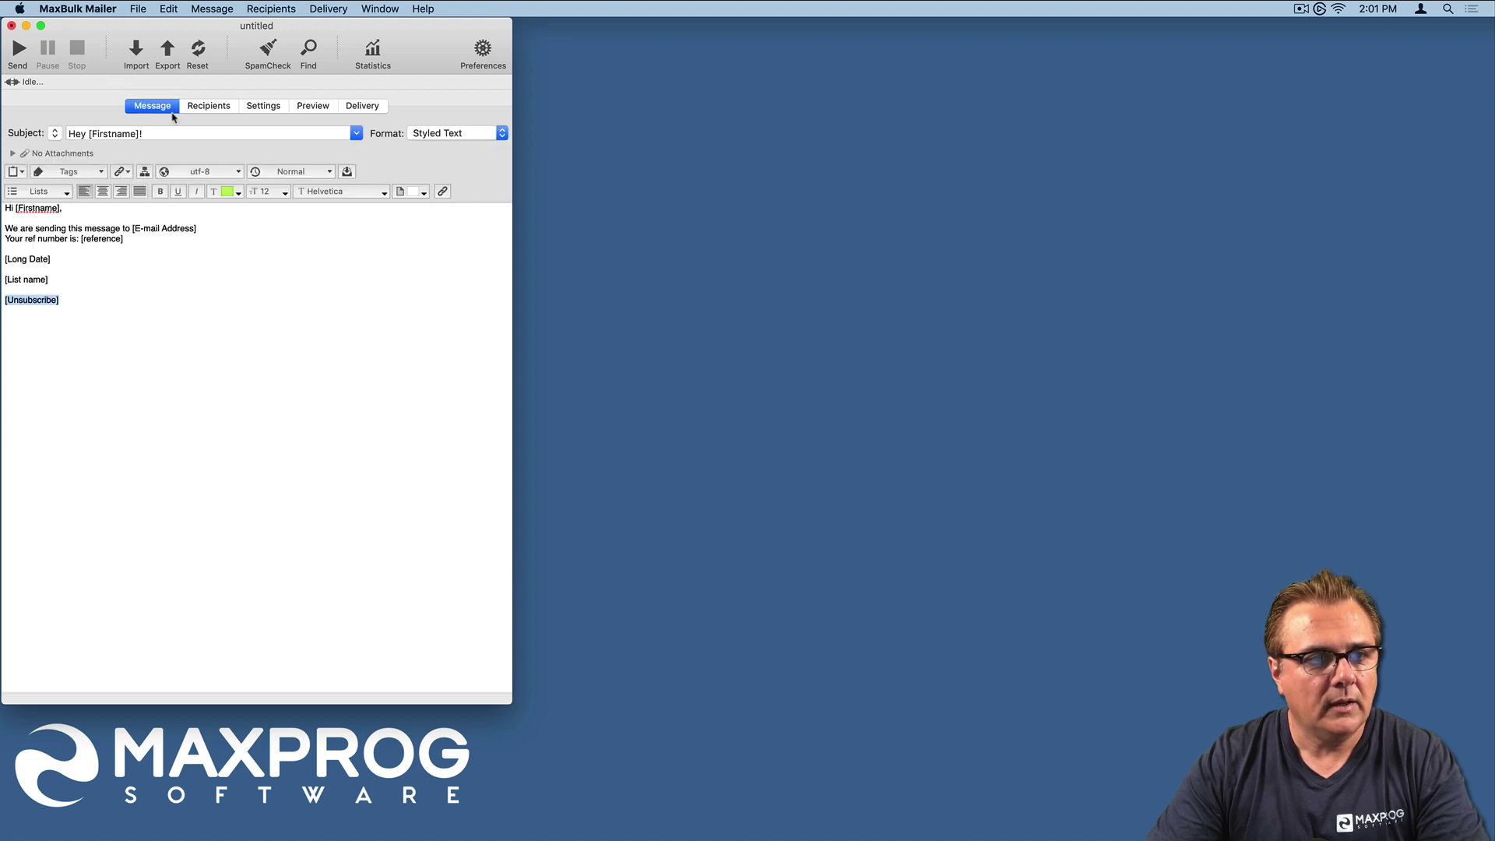
Step: Review the recipients list and the sender name and signature in Settings, then preview the merged email
click(215, 112)
click(259, 108)
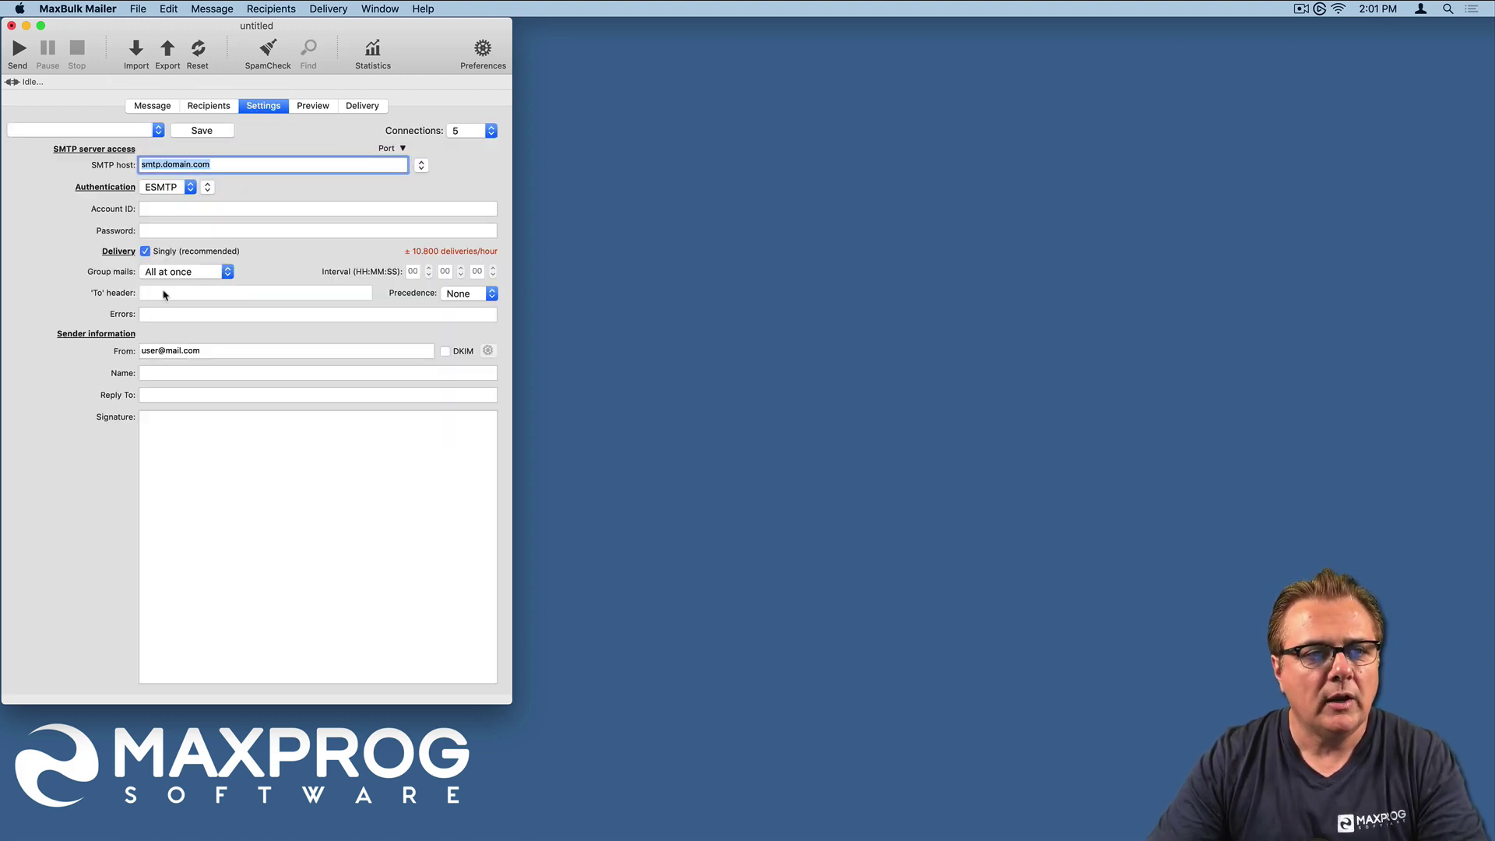
click(151, 374)
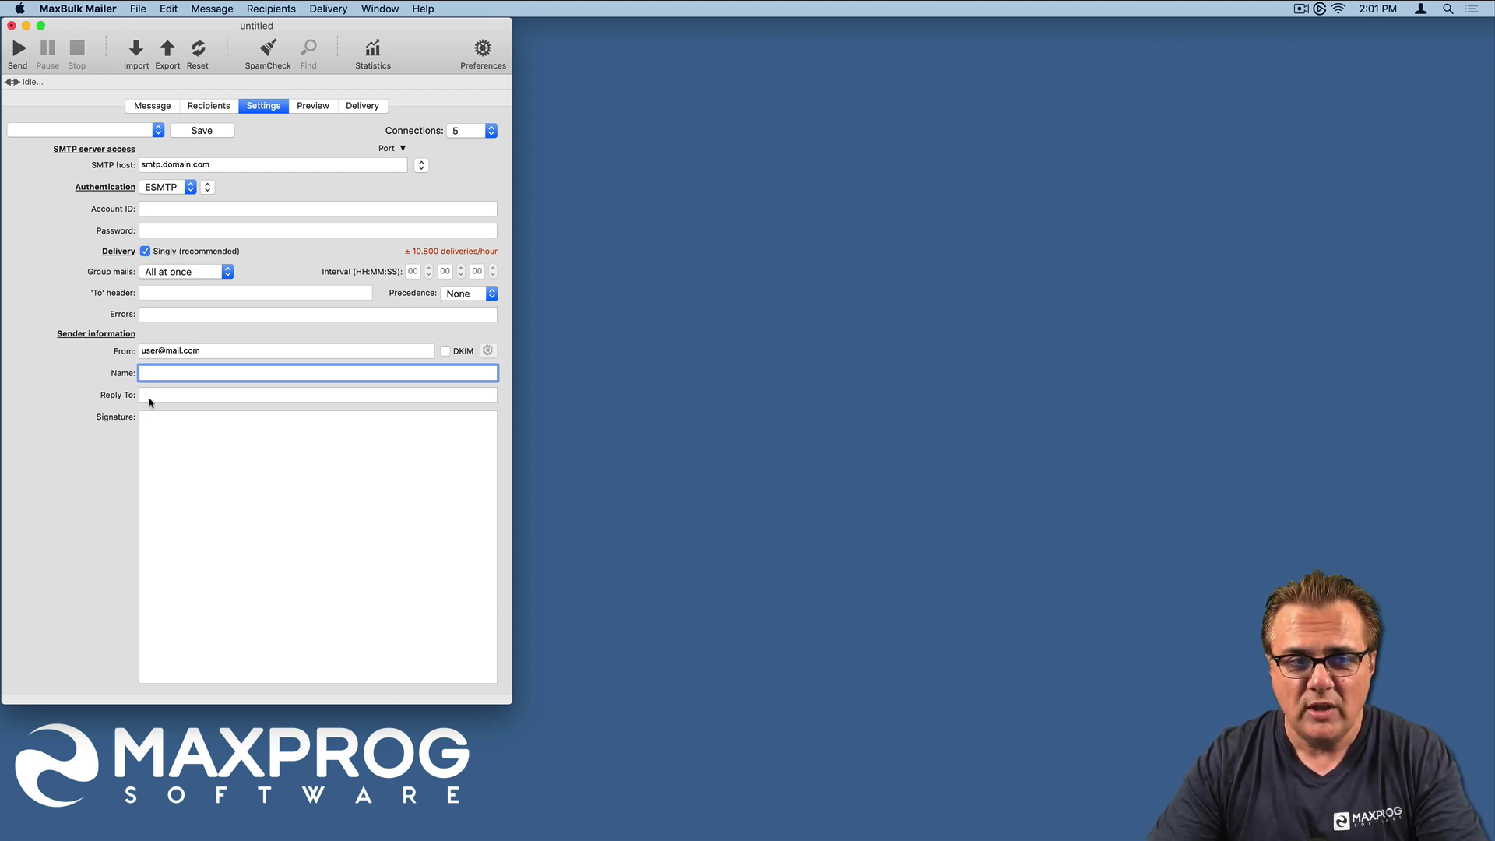
click(160, 468)
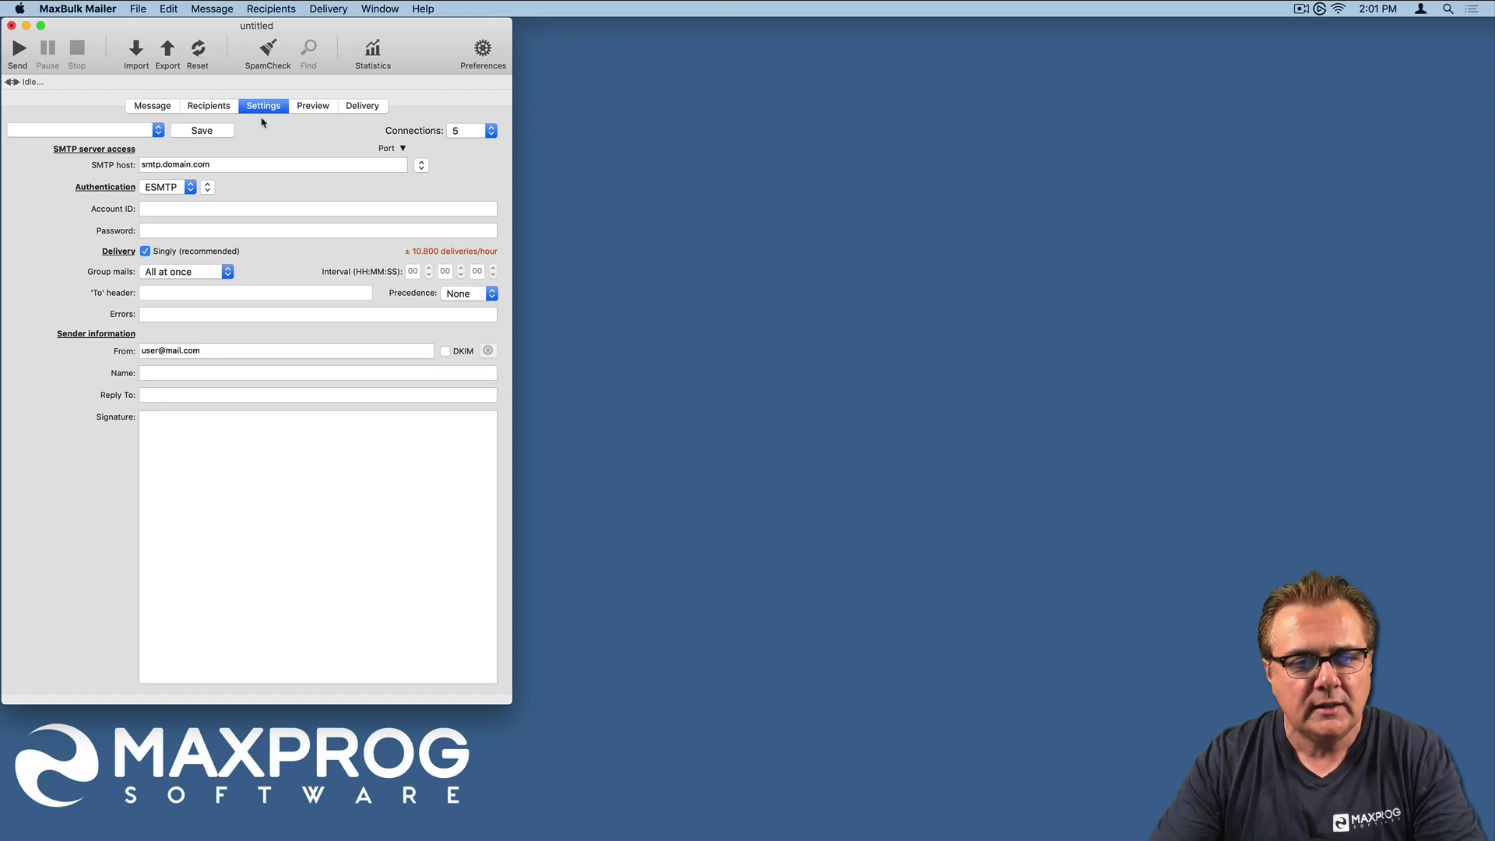
click(315, 109)
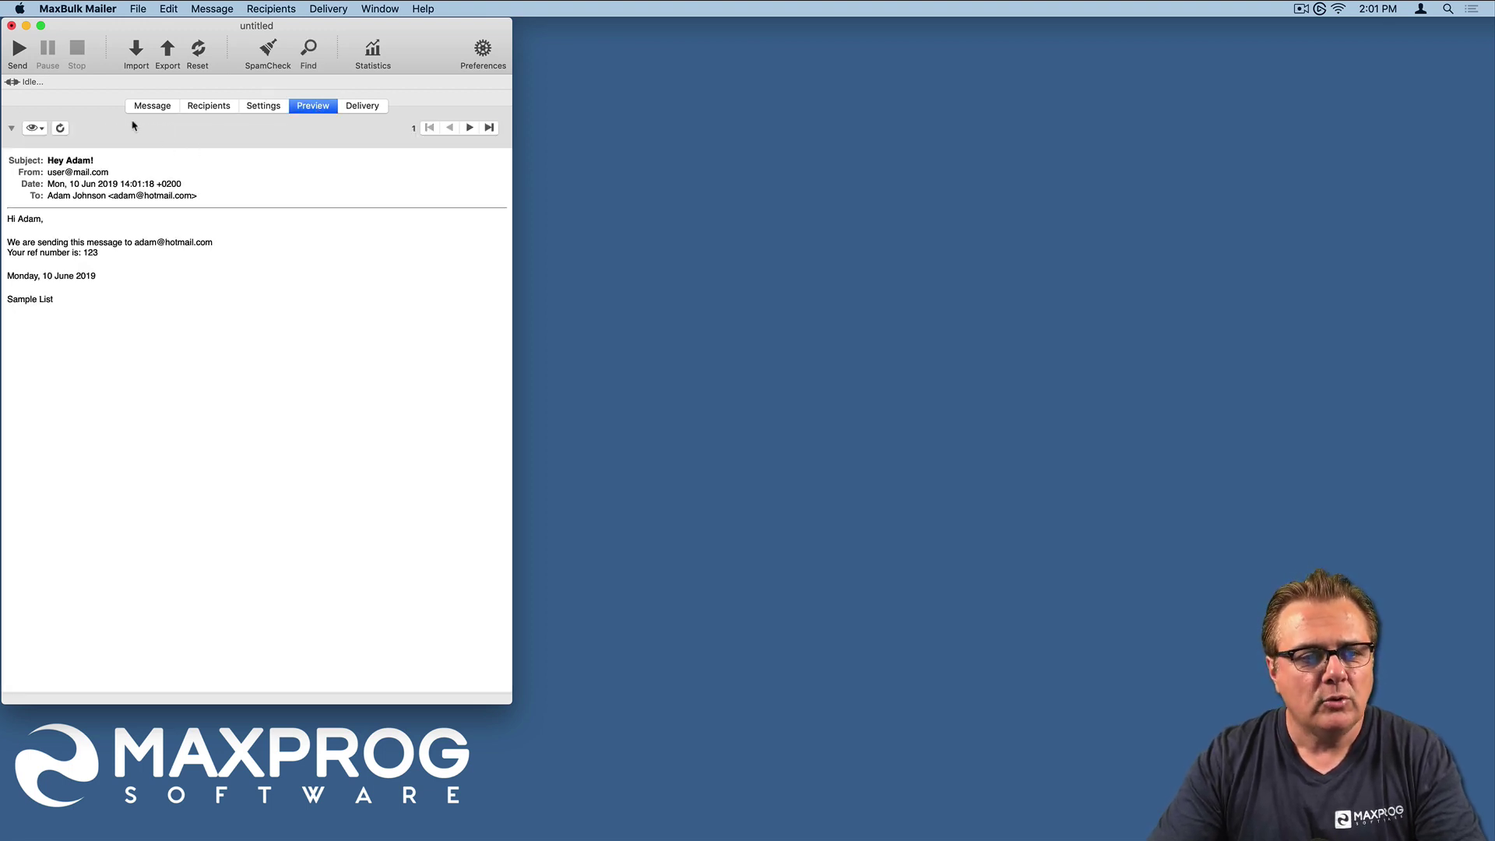
Step: Return to the Message editor showing the 'Hey [Firstname]!' subject and tagged body
click(153, 106)
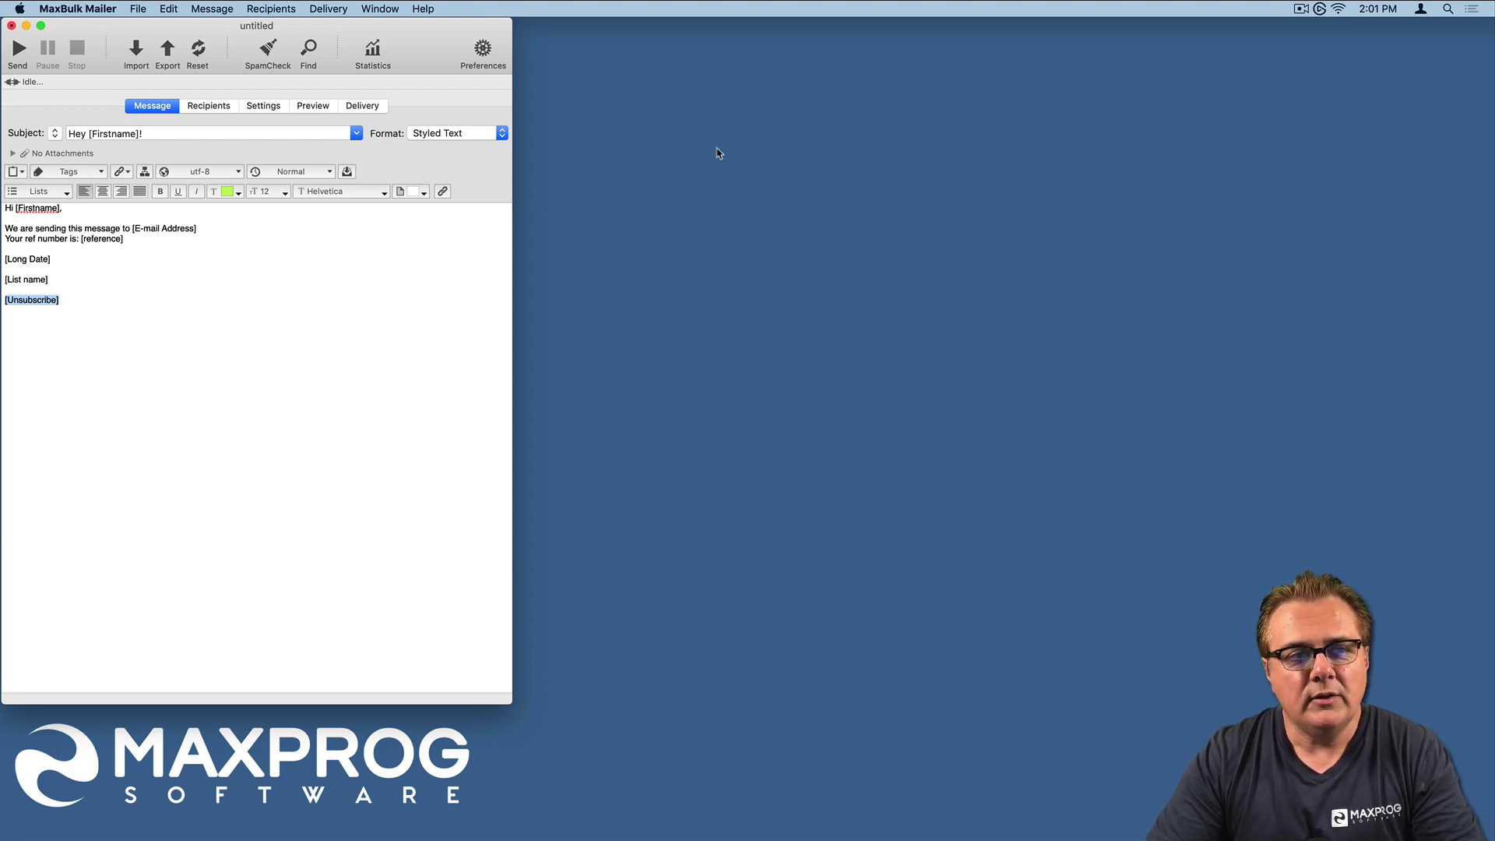
click(1318, 9)
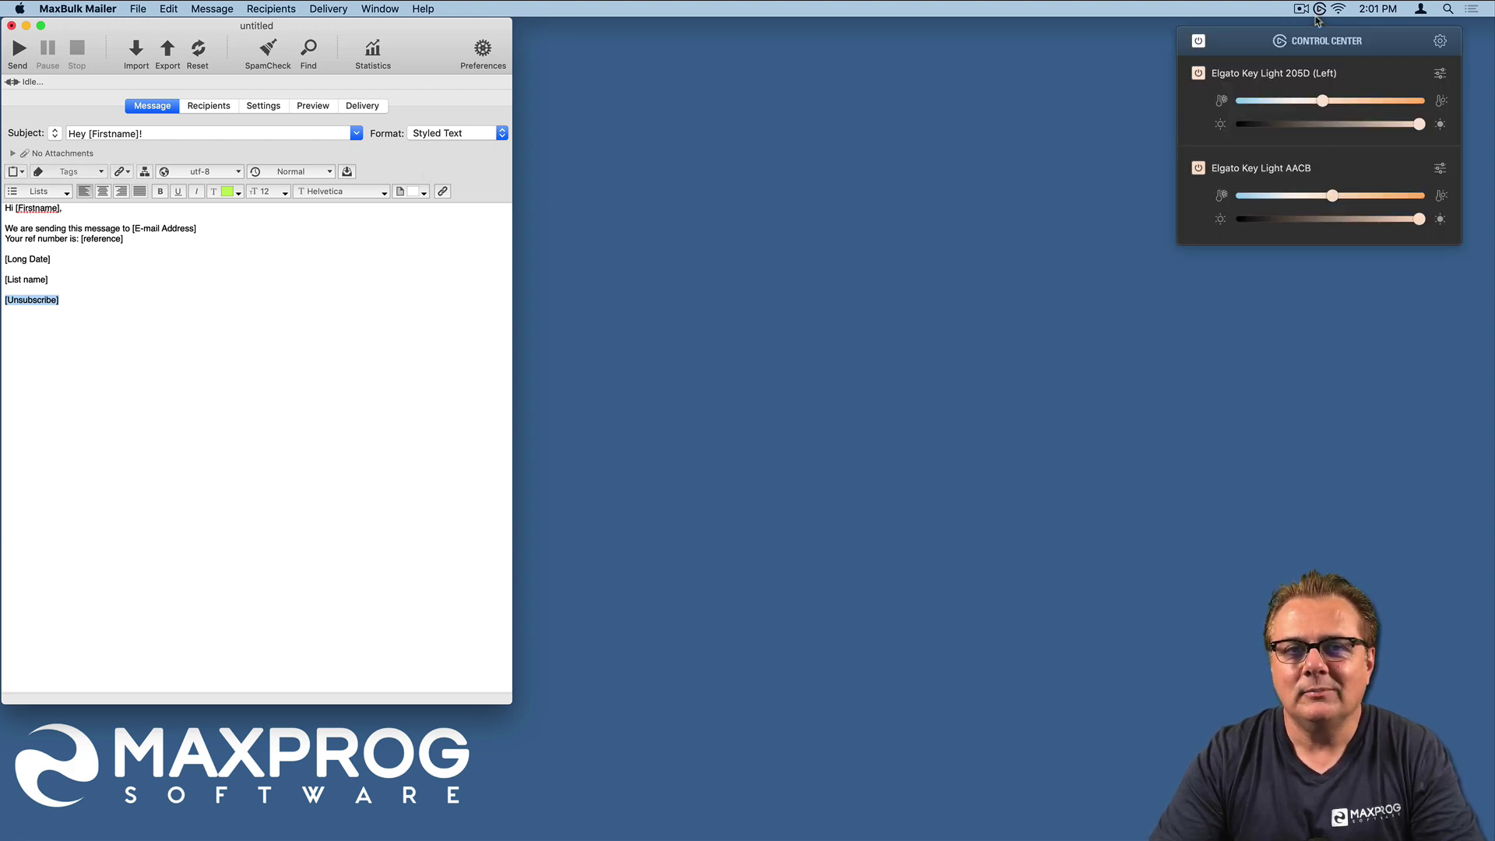